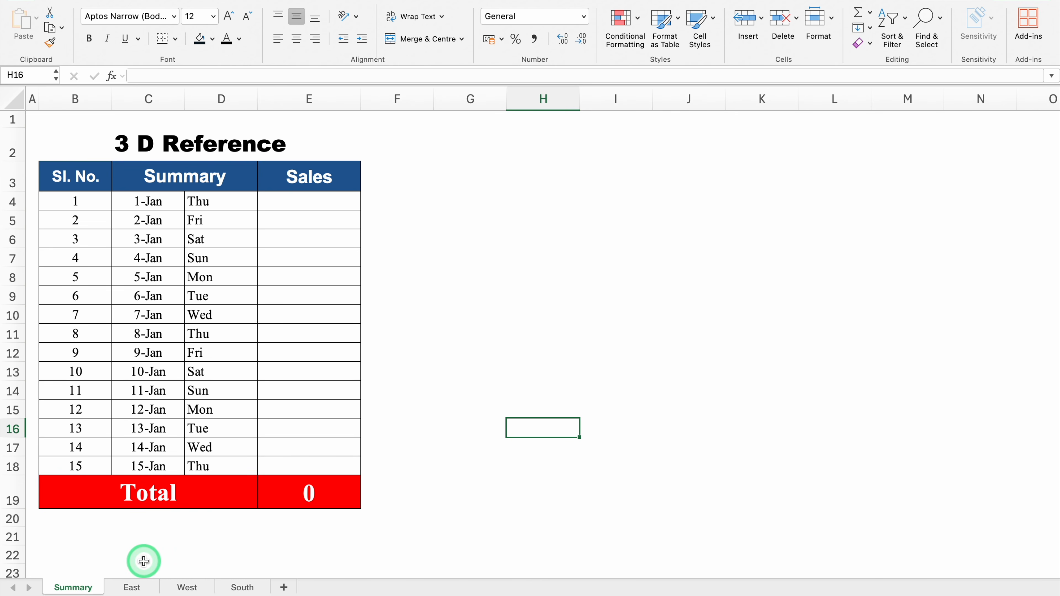
Review the sales tables on the East, West and South sheets, and return to the Summary sheet
click(129, 588)
click(187, 587)
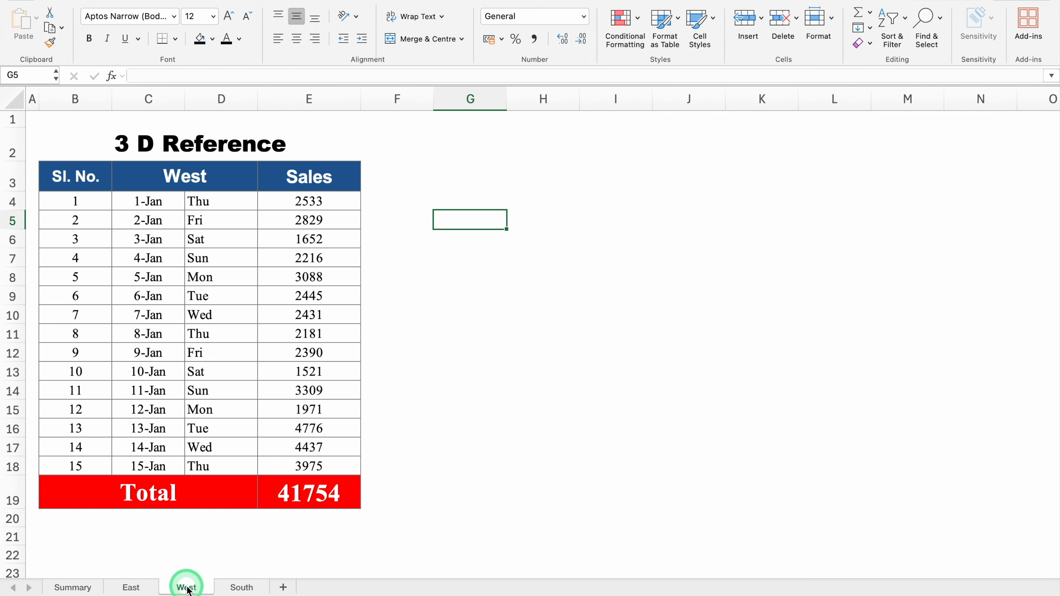
click(238, 588)
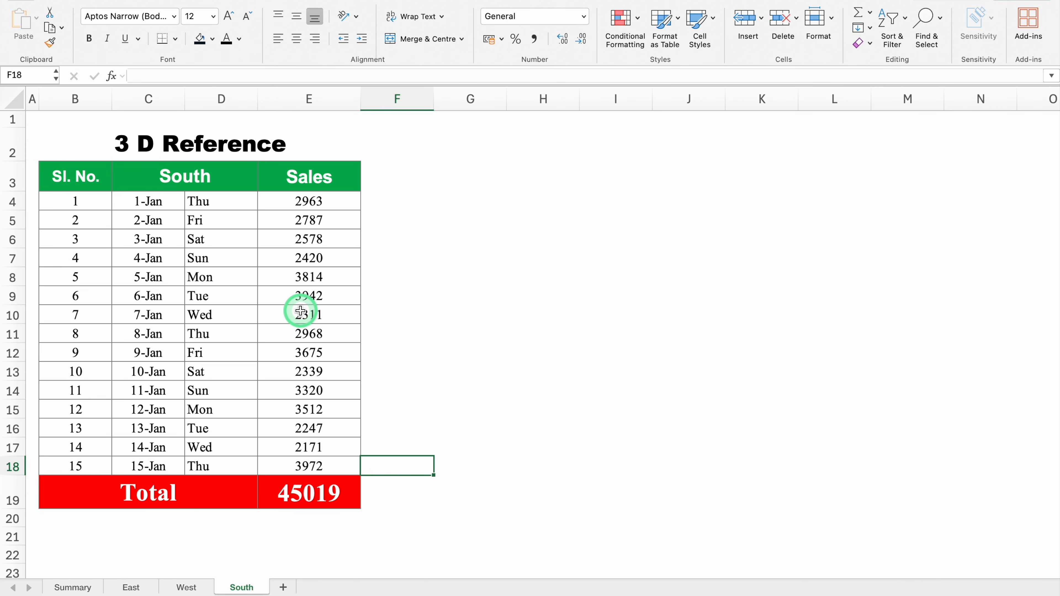
click(72, 586)
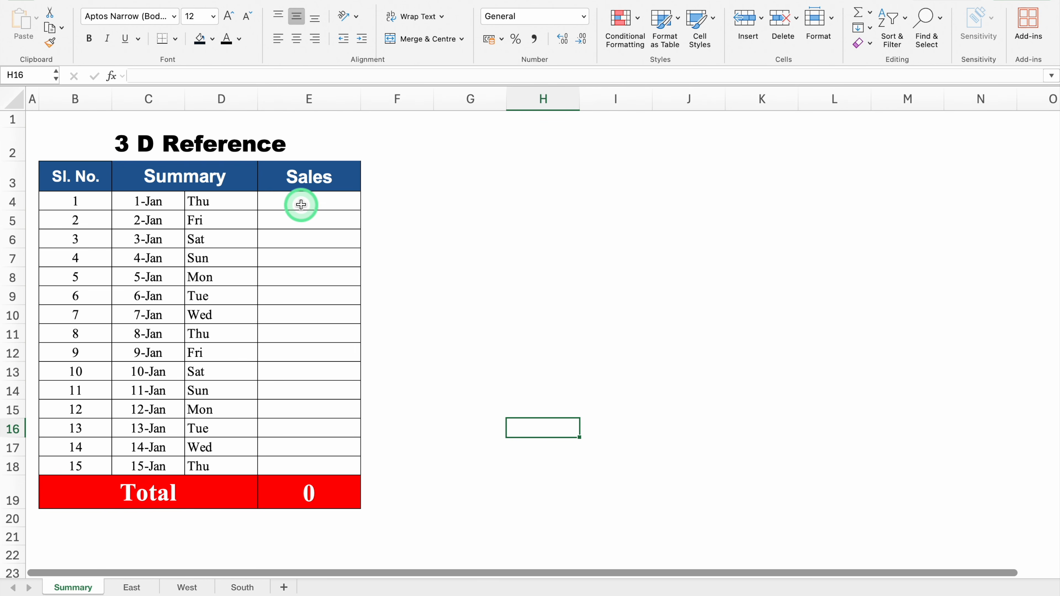
Enter a 3D sum in Summary cell E4 that adds E4 across the East to South sheets: =SUM(East:South!E4)
click(300, 203)
scroll(347, 251, up, 3)
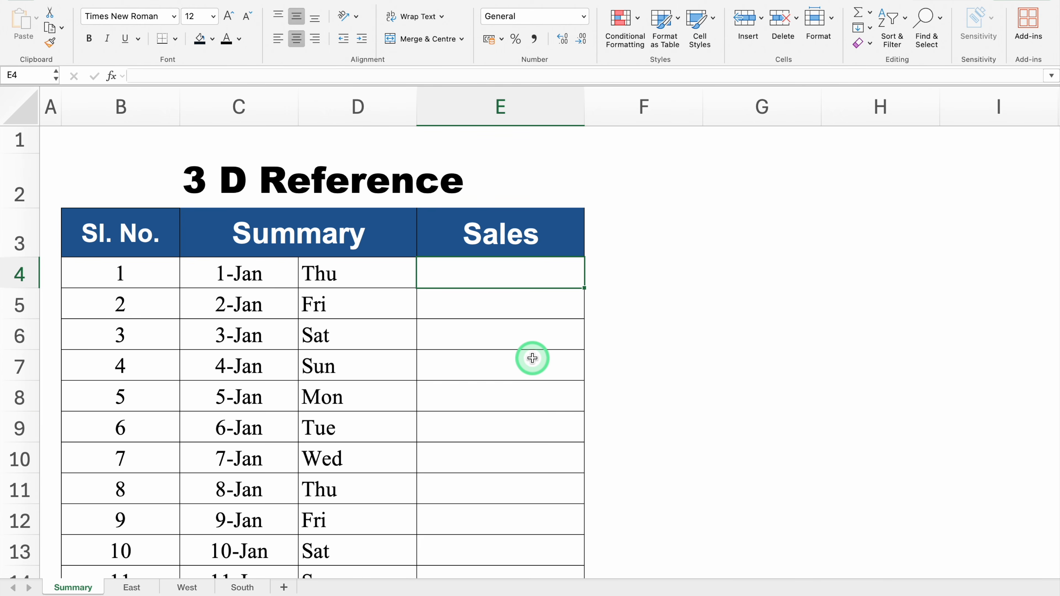
text(=)
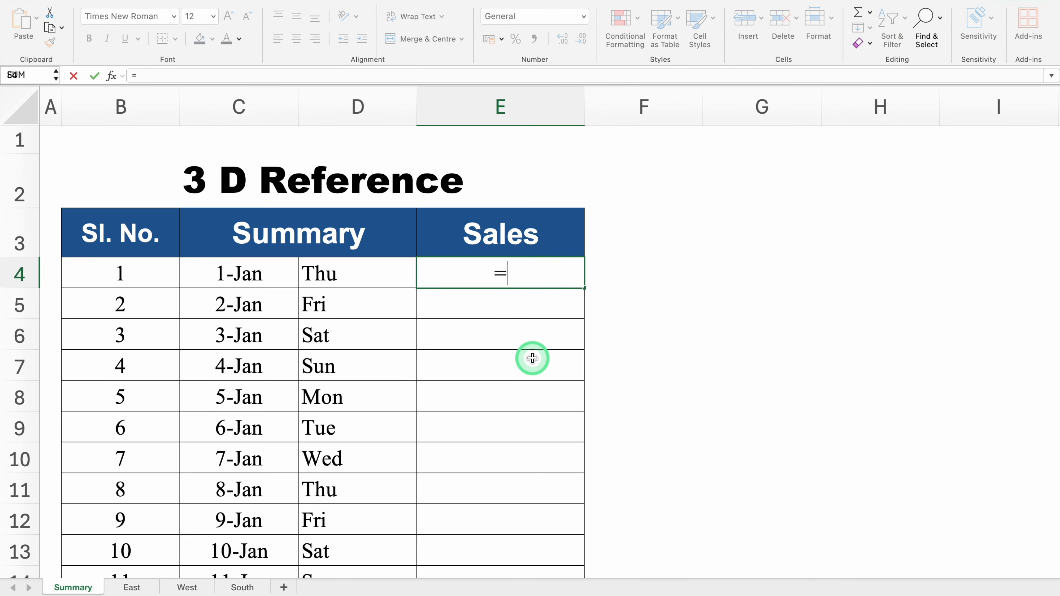
text(SUM)
click(489, 311)
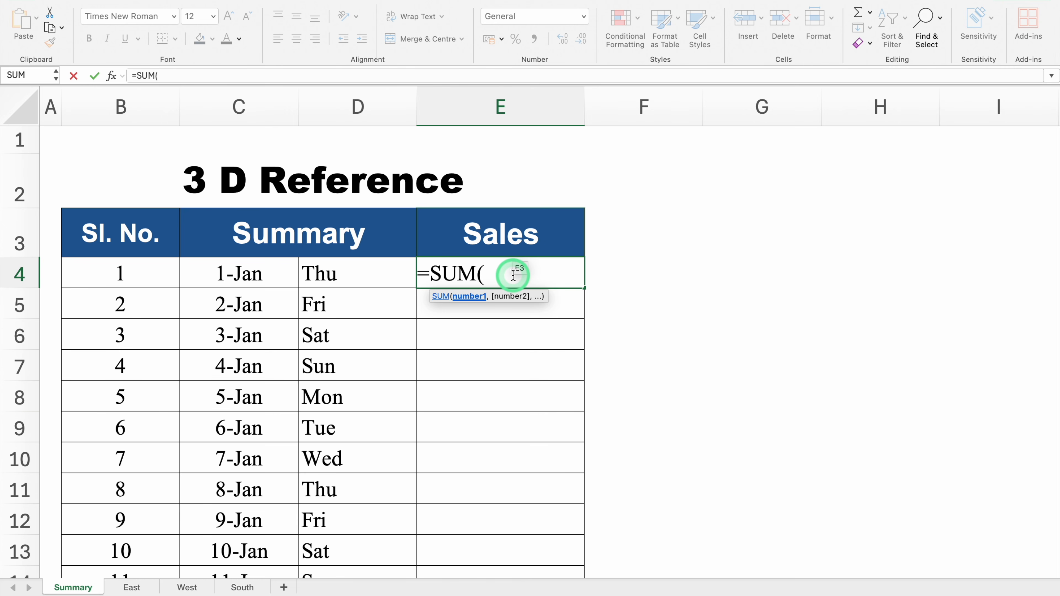
click(130, 588)
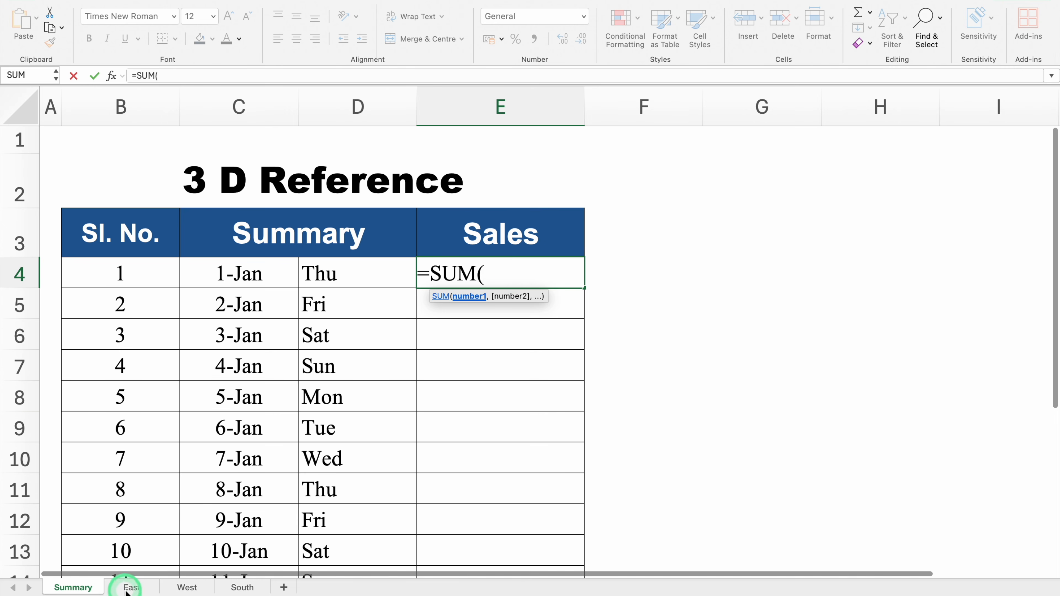
click(344, 206)
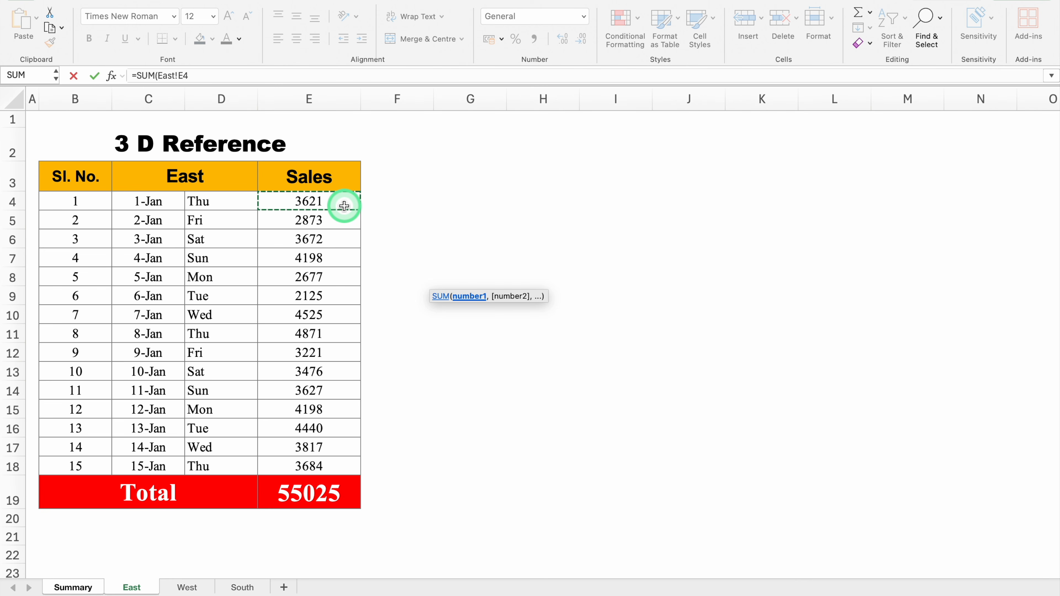
click(343, 205)
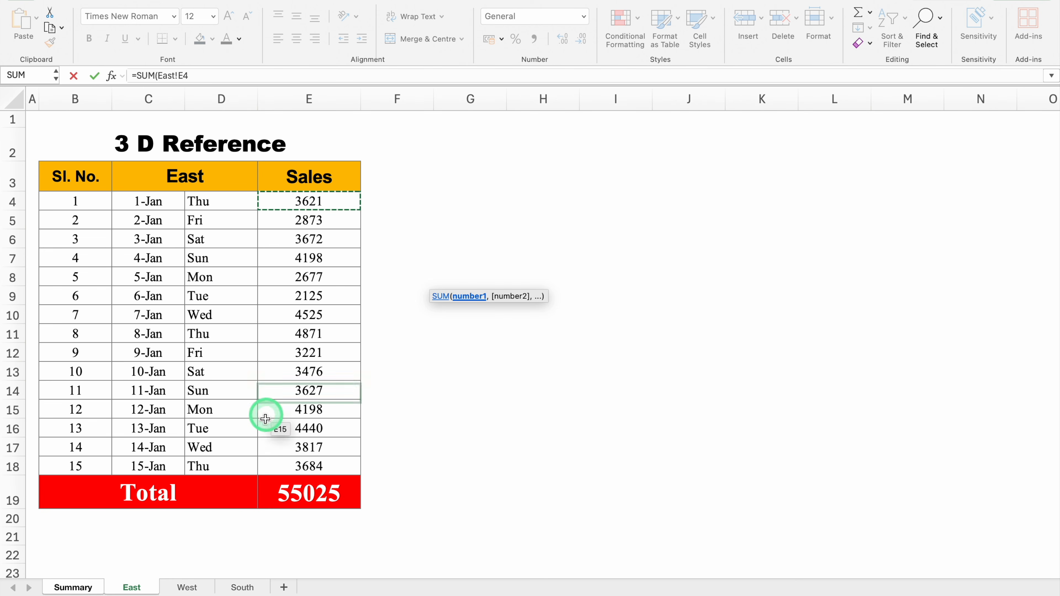
shift+click(248, 587)
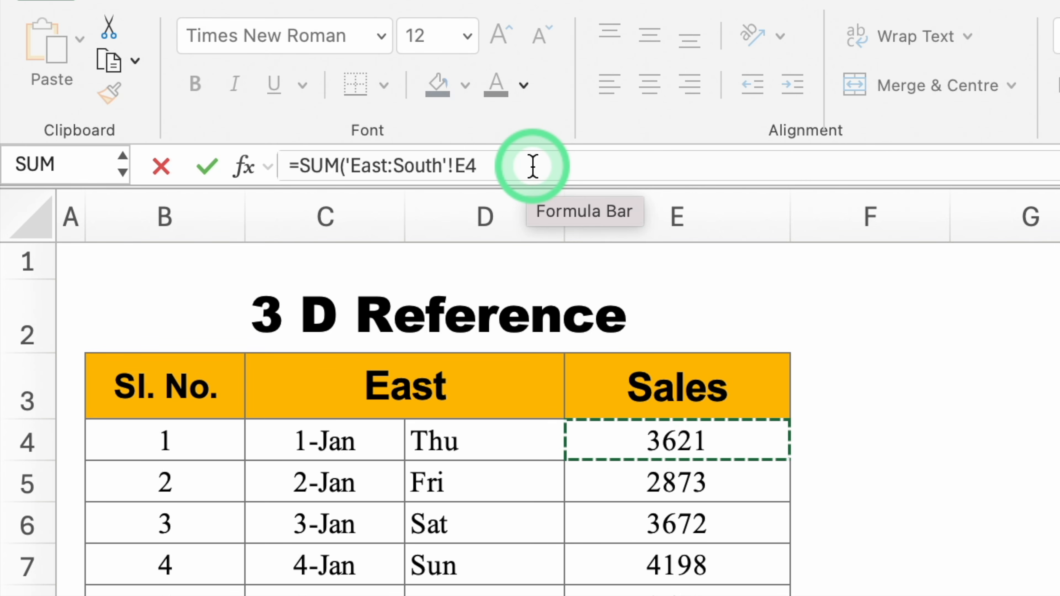
text())
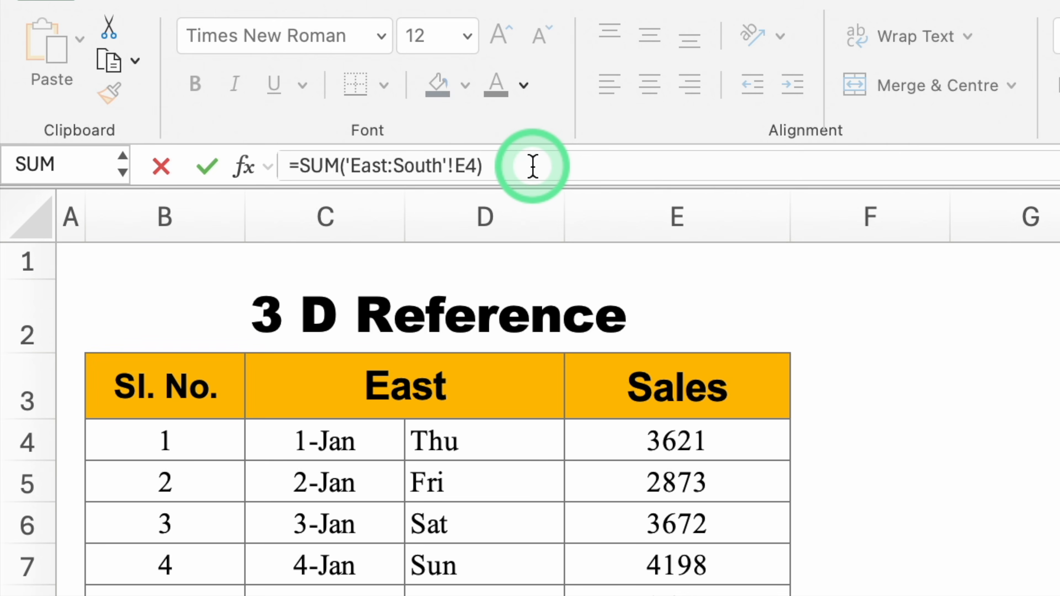
key(Return)
Check the formula in E4 and fill it down the Summary sheet's Sales column through E18
click(555, 269)
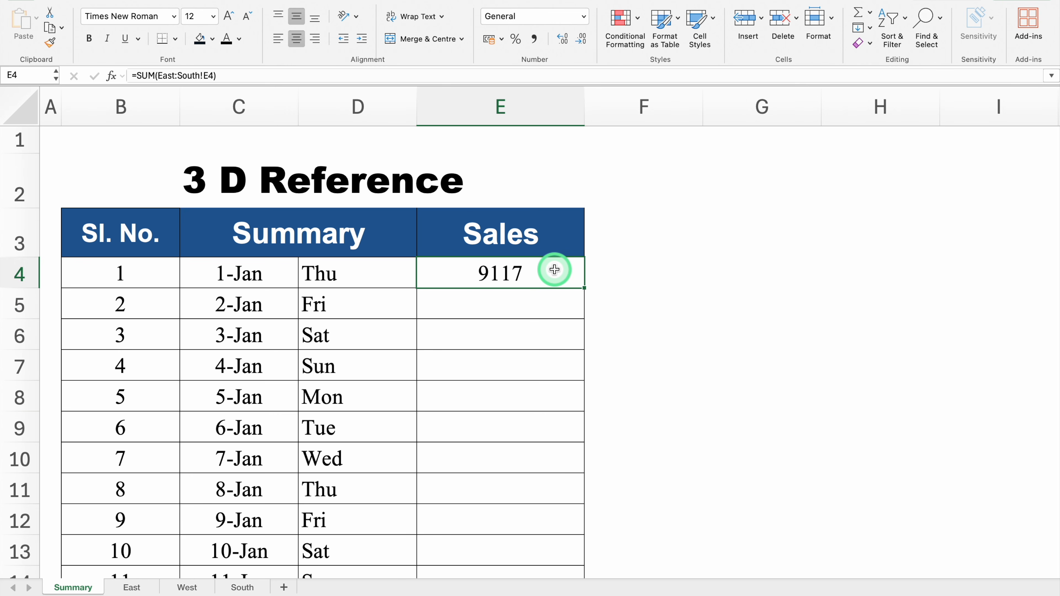
double_click(567, 270)
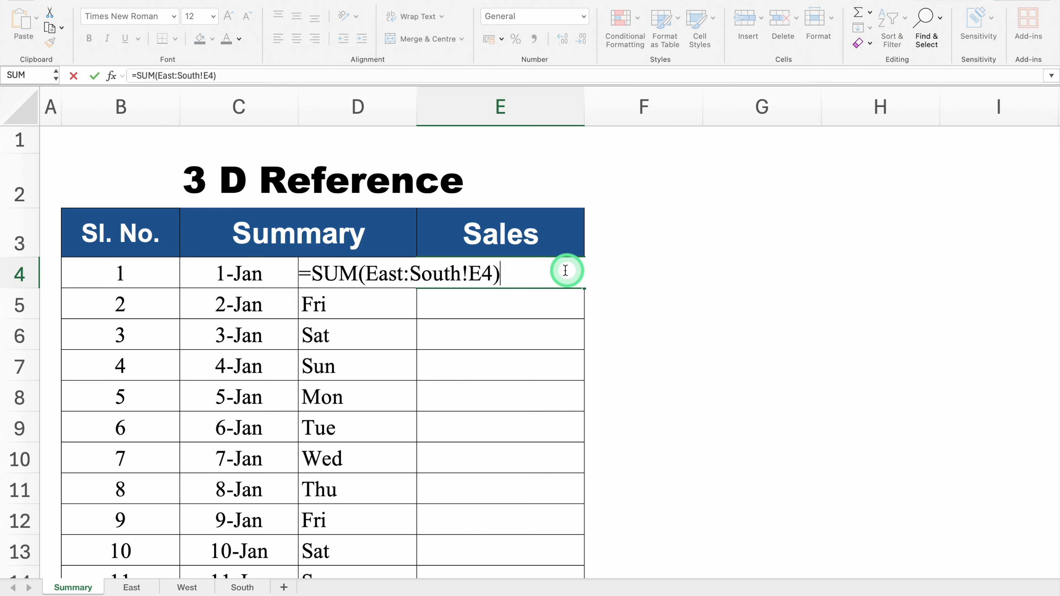
click(360, 321)
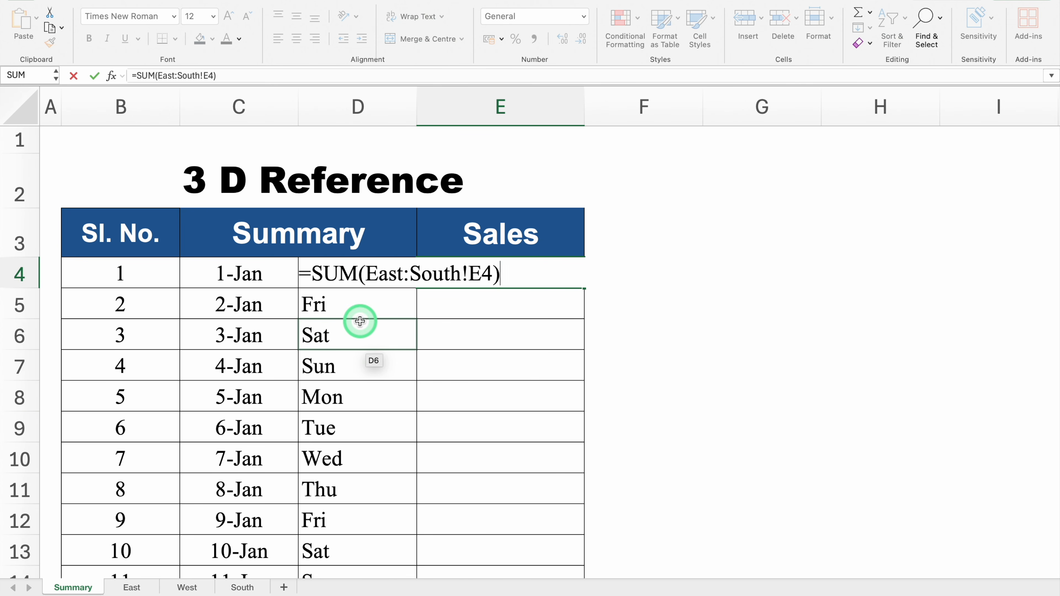
key(Return)
click(578, 282)
drag(584, 287, 573, 464)
click(654, 469)
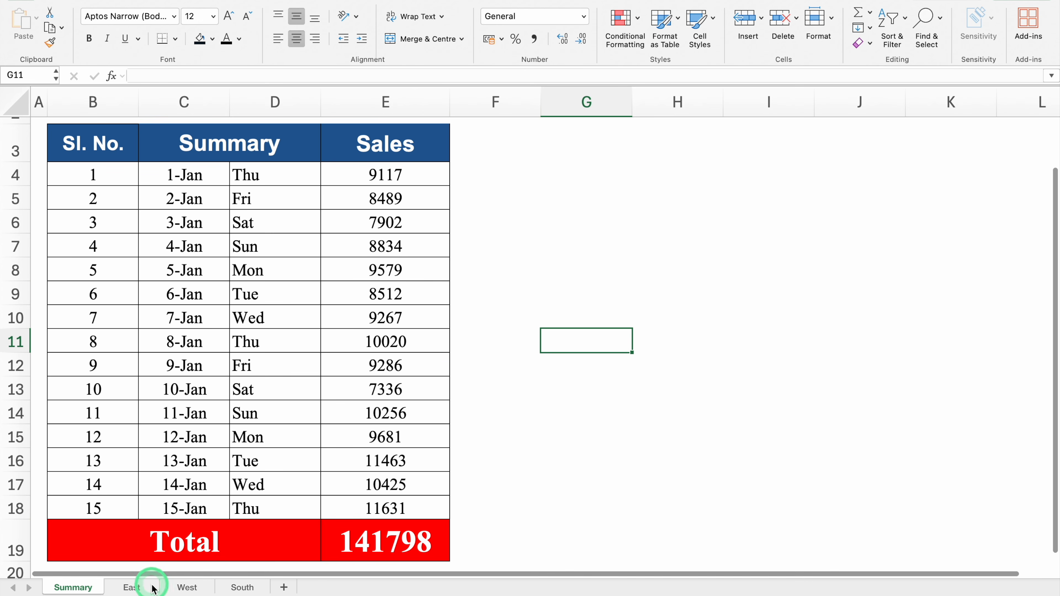
Create a copy of the West sheet at the end of the workbook
click(180, 588)
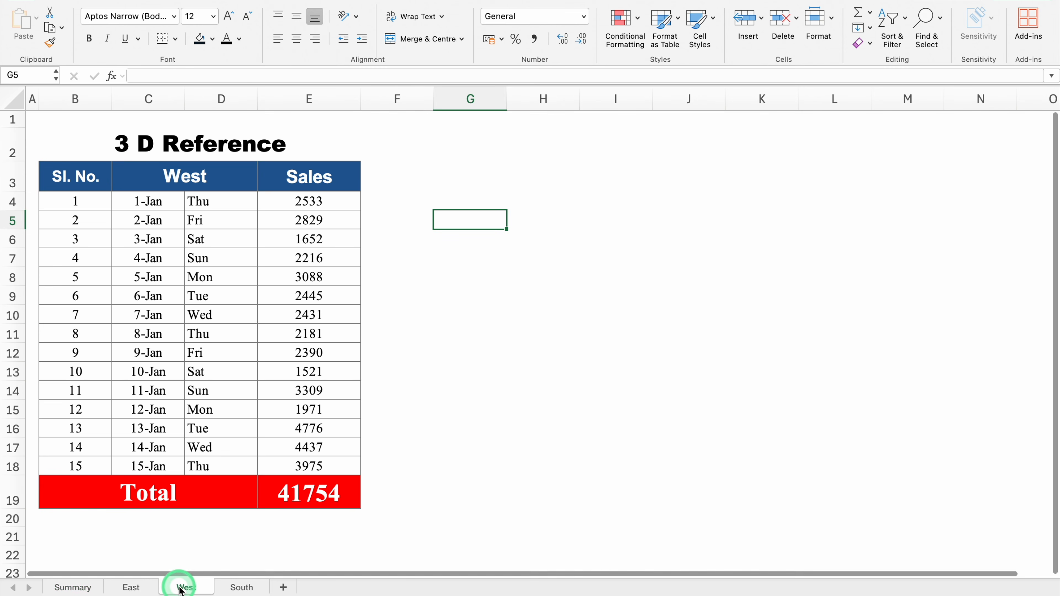
right_click(180, 589)
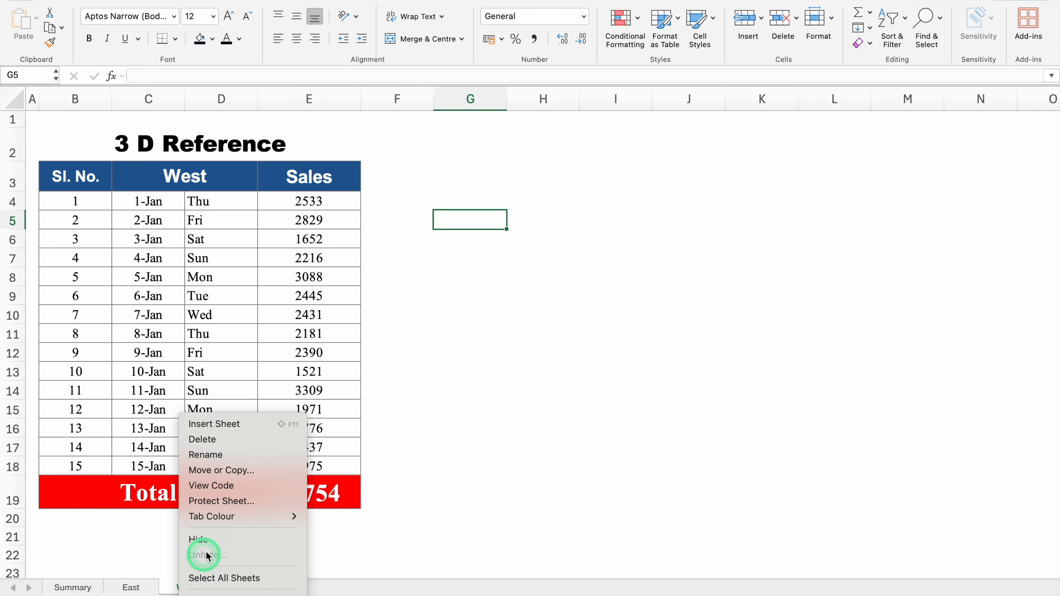
click(274, 472)
click(251, 496)
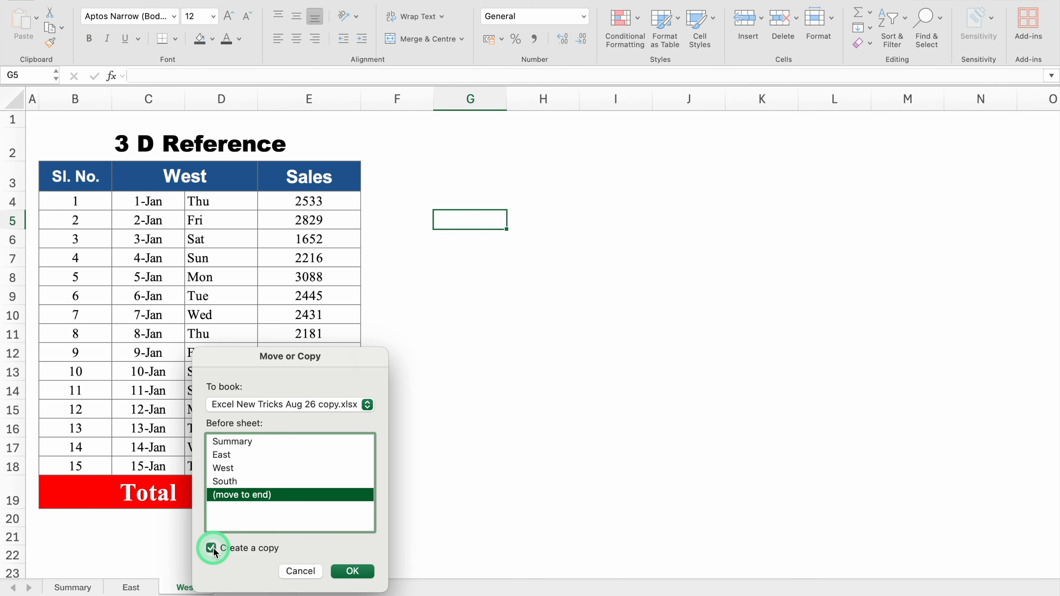
click(352, 571)
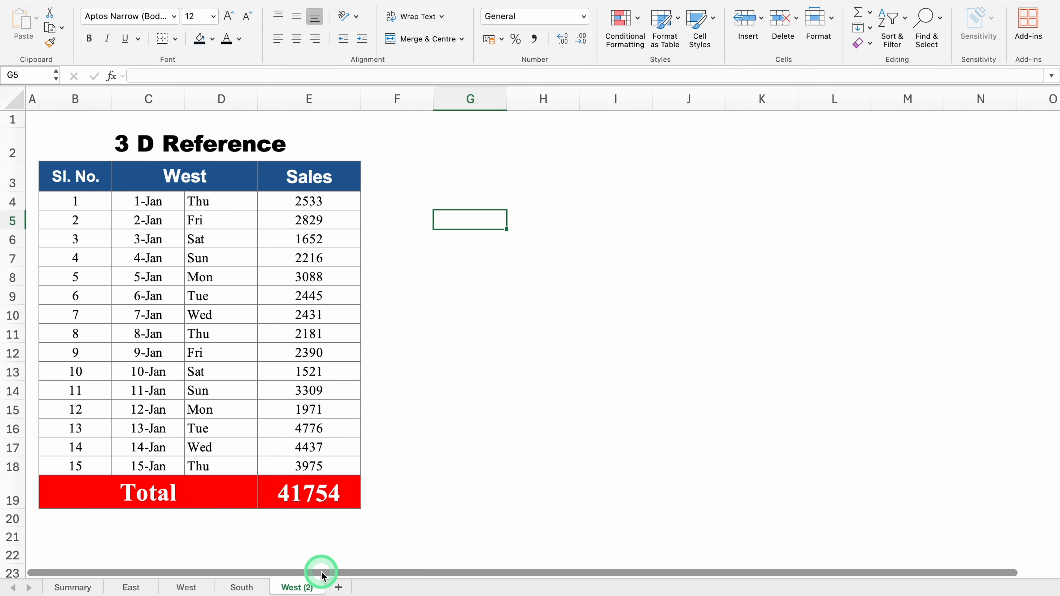
Rename the copied sheet as North and change its table heading in C3 to North
double_click(316, 589)
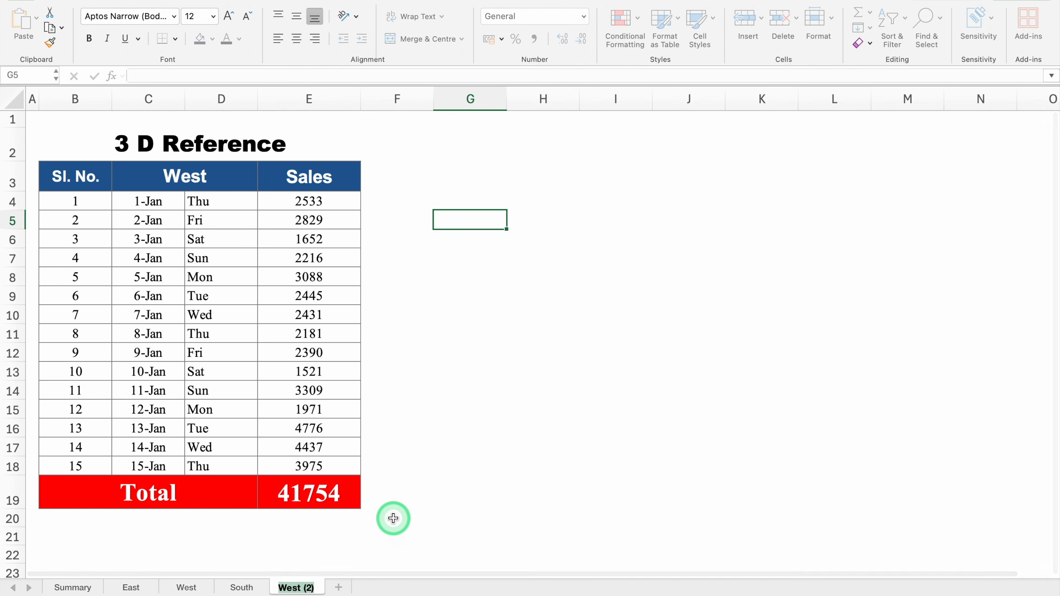
text(North)
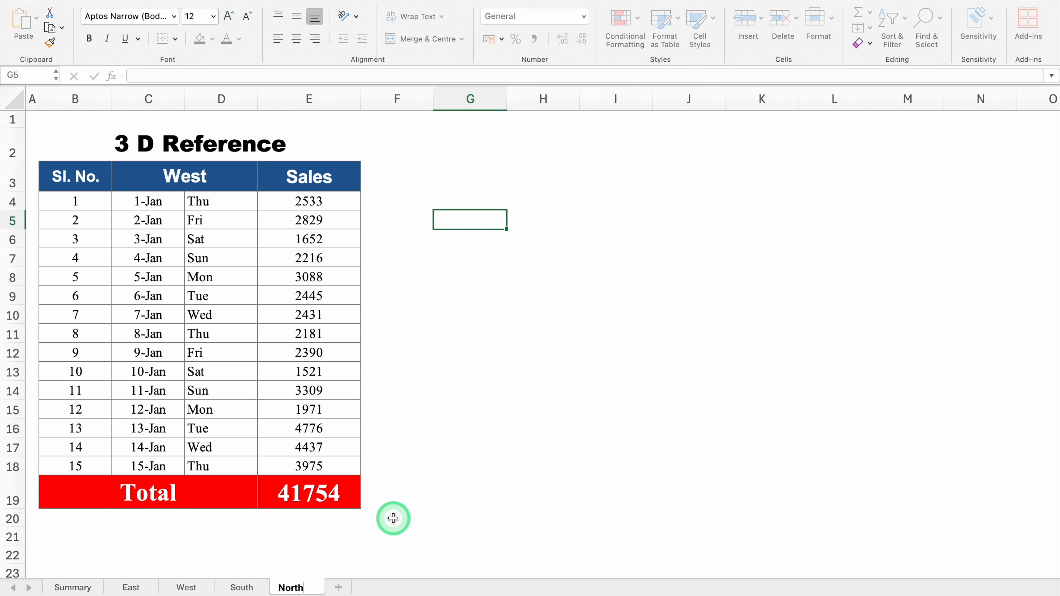
key(Return)
click(210, 179)
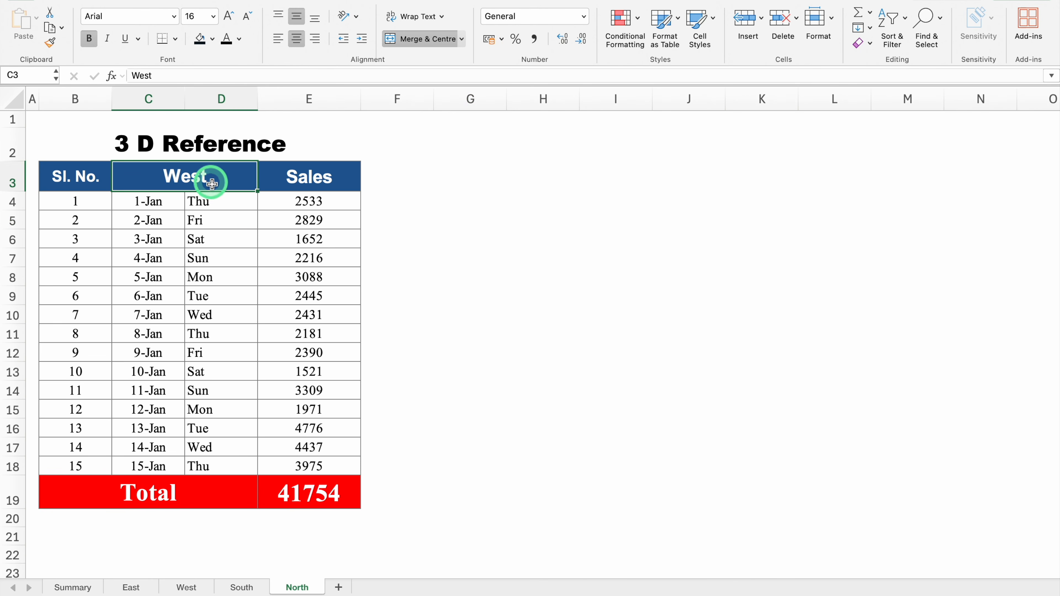
text(North)
Clear the daily sales values in E4:E18 on the North sheet
click(331, 201)
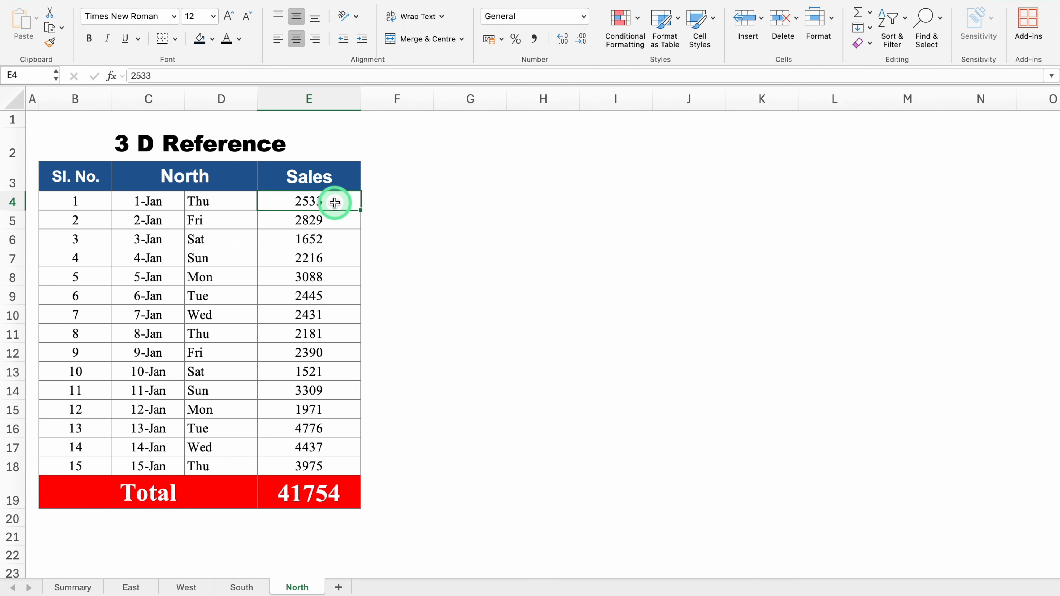
drag(331, 201, 329, 463)
key(Delete)
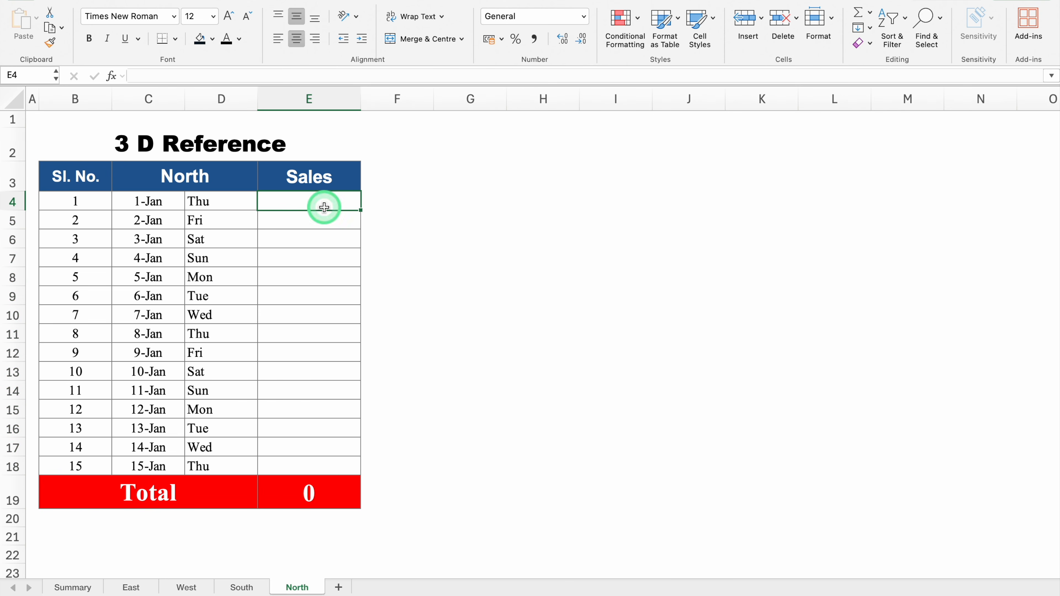
Check the Summary total, then enter 1000 in E4 of the North sheet and fill it down through E18
click(71, 587)
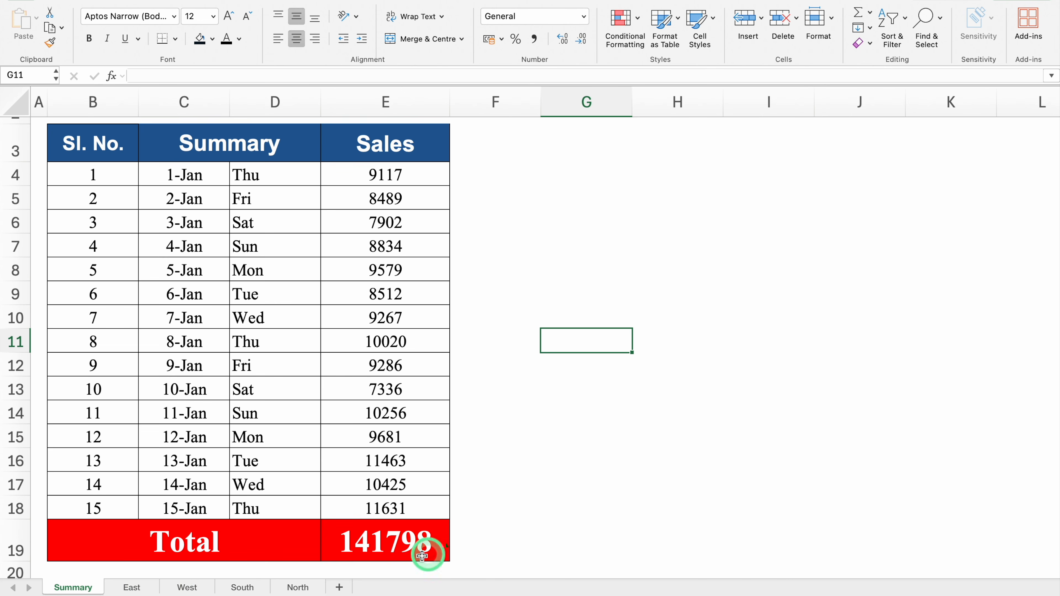
click(311, 588)
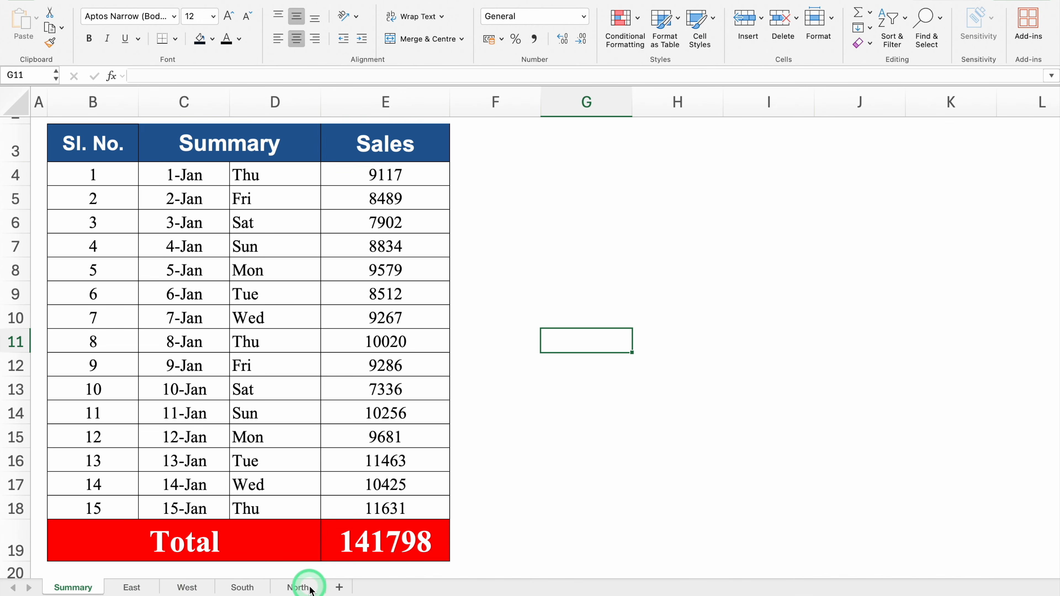
click(333, 207)
text(1000)
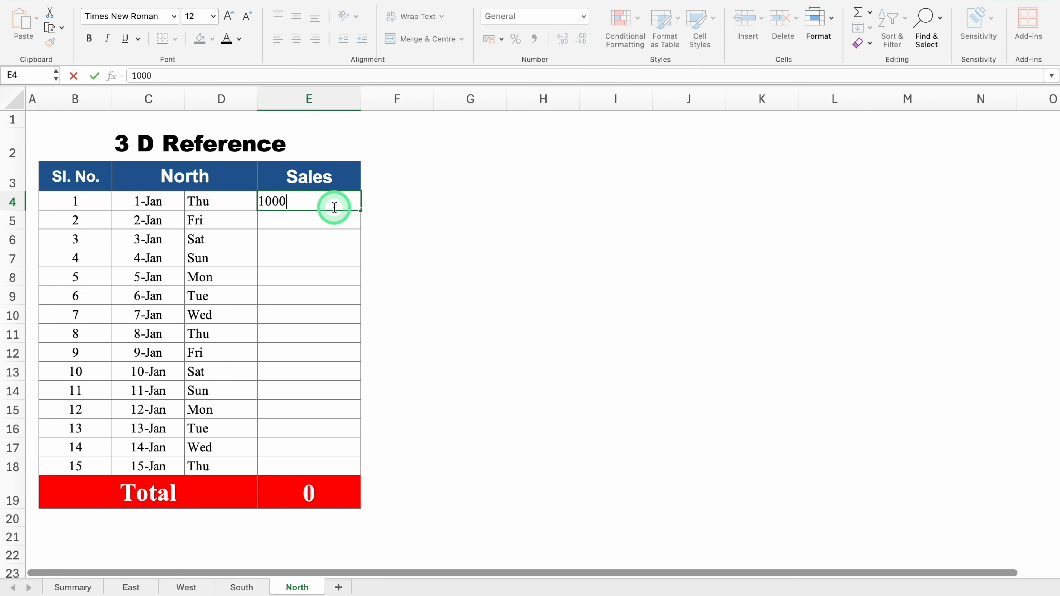
key(ctrl+Return)
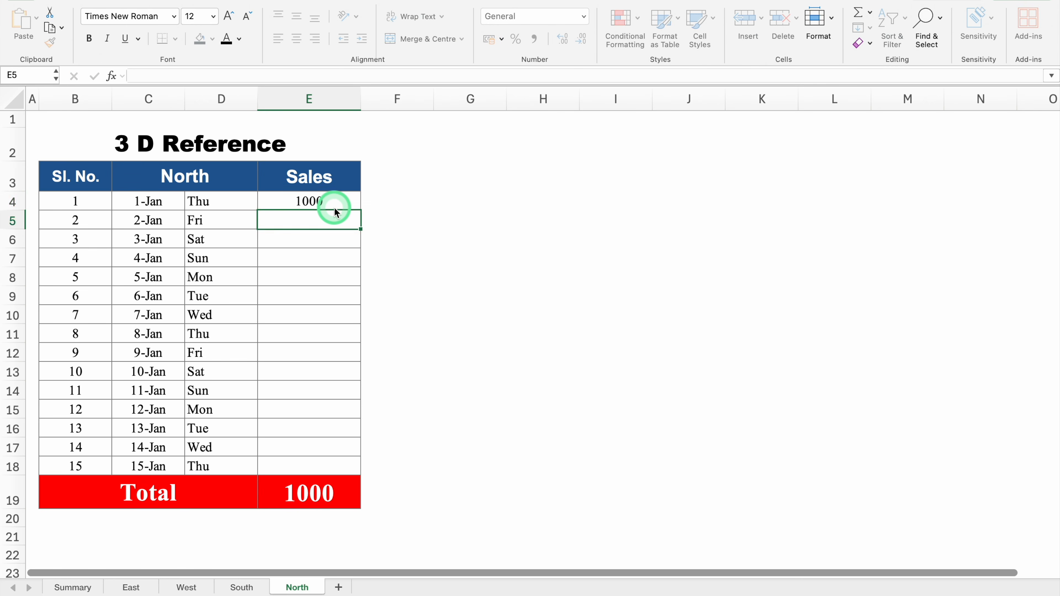
drag(360, 209, 346, 468)
click(431, 428)
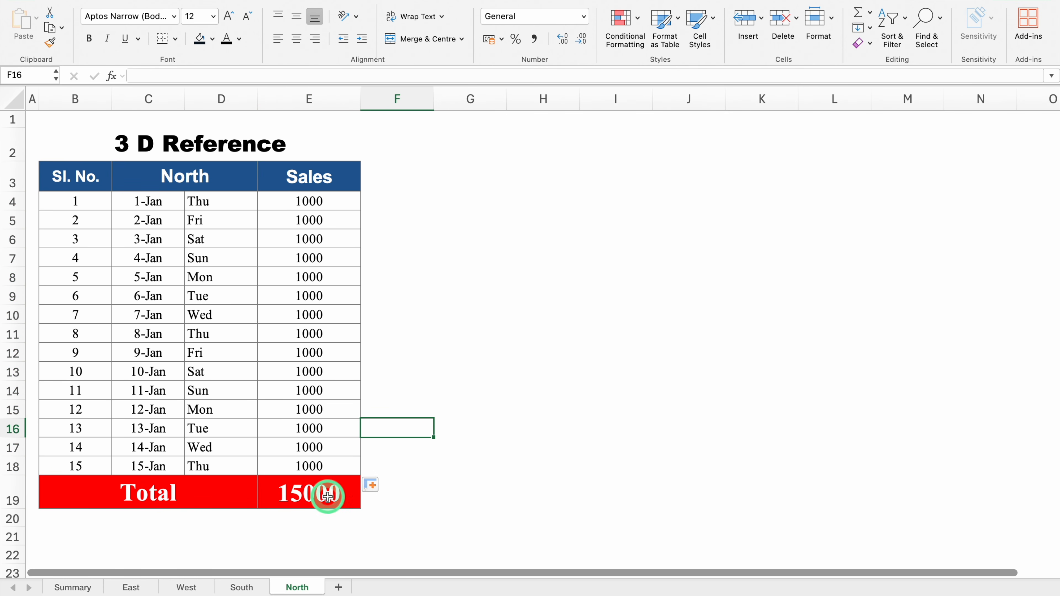
Move the North sheet between West and South, comparing the Summary total before and after the move
click(79, 586)
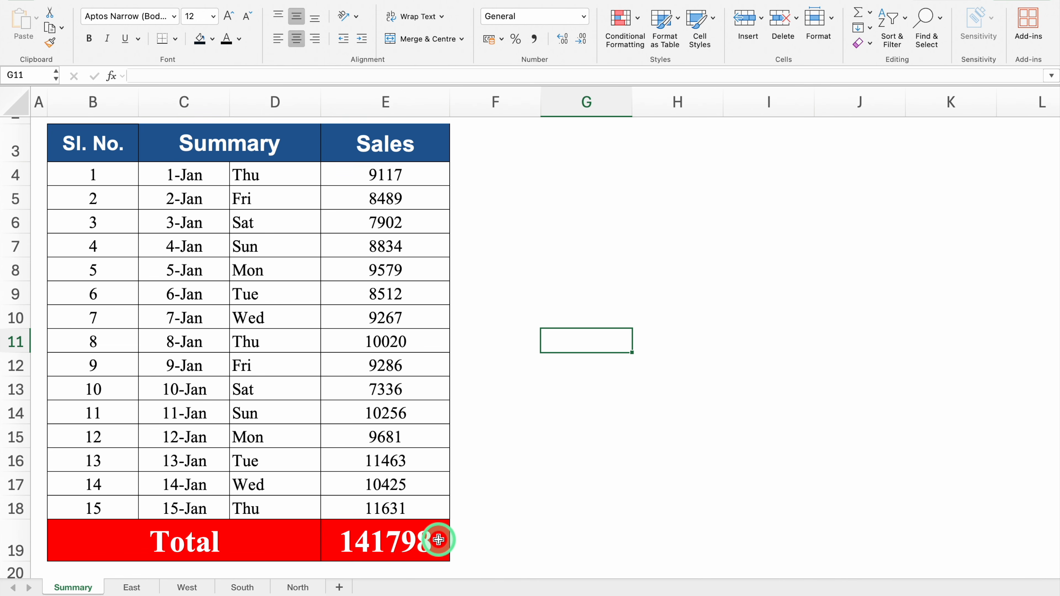
click(297, 587)
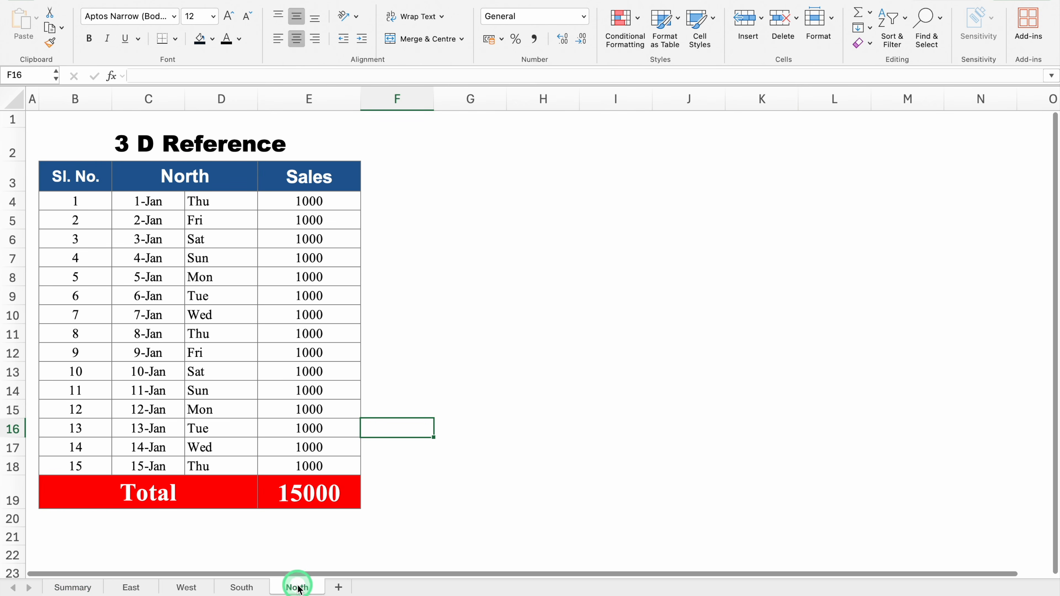
drag(298, 589, 224, 589)
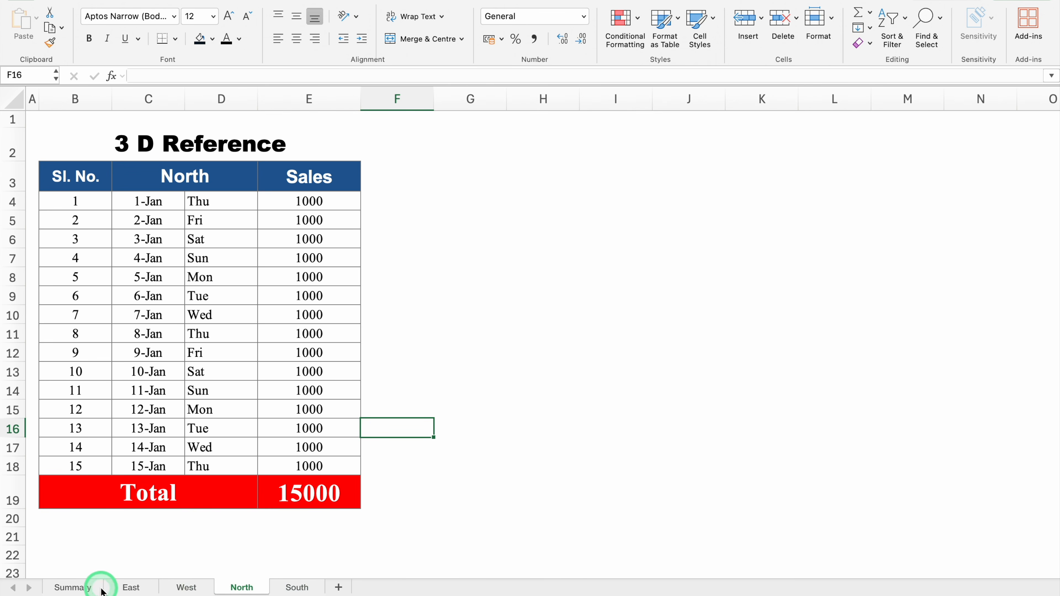
click(75, 587)
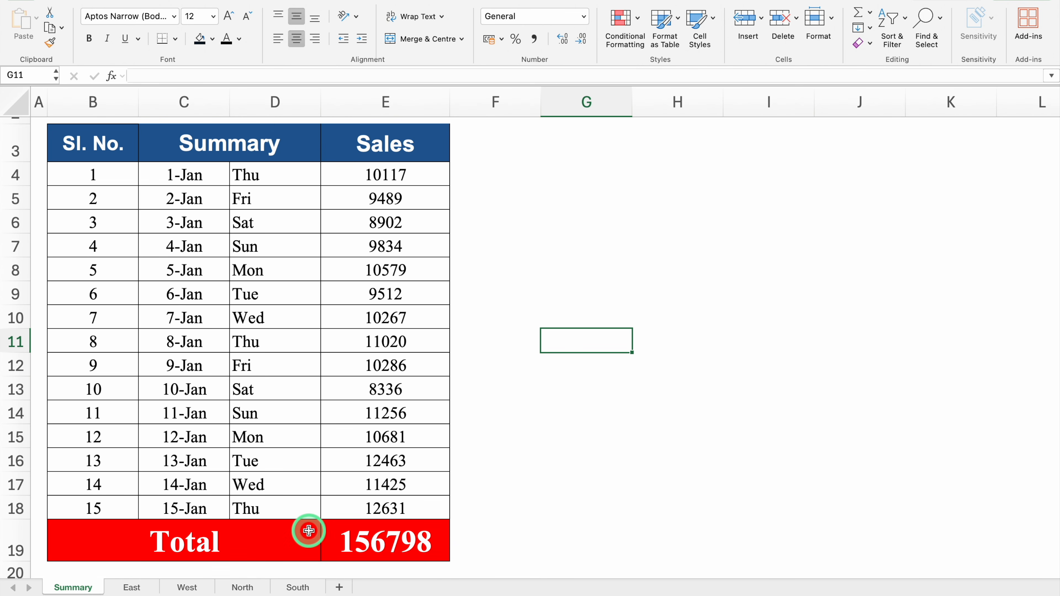
Delete the South sheet from the workbook
click(301, 588)
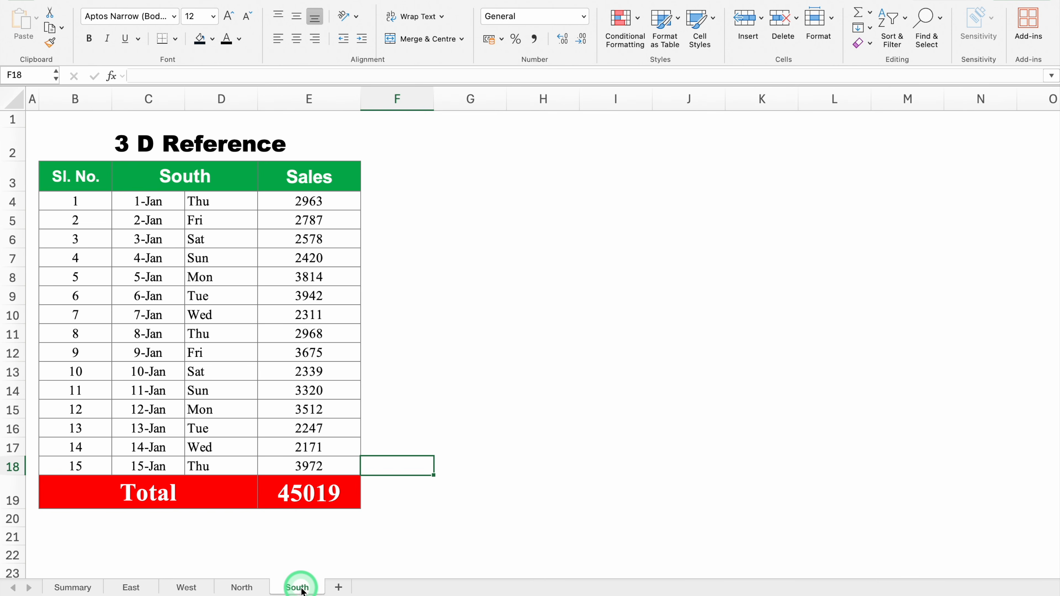
right_click(301, 588)
click(363, 443)
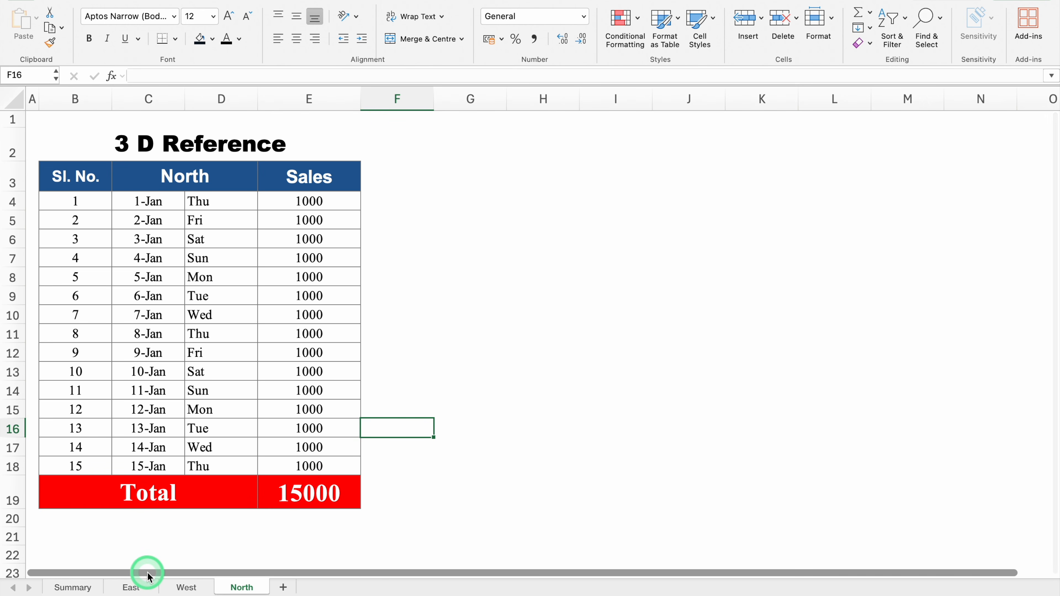
Check the Summary total, then create a copy of the North sheet at the end of the workbook
click(73, 588)
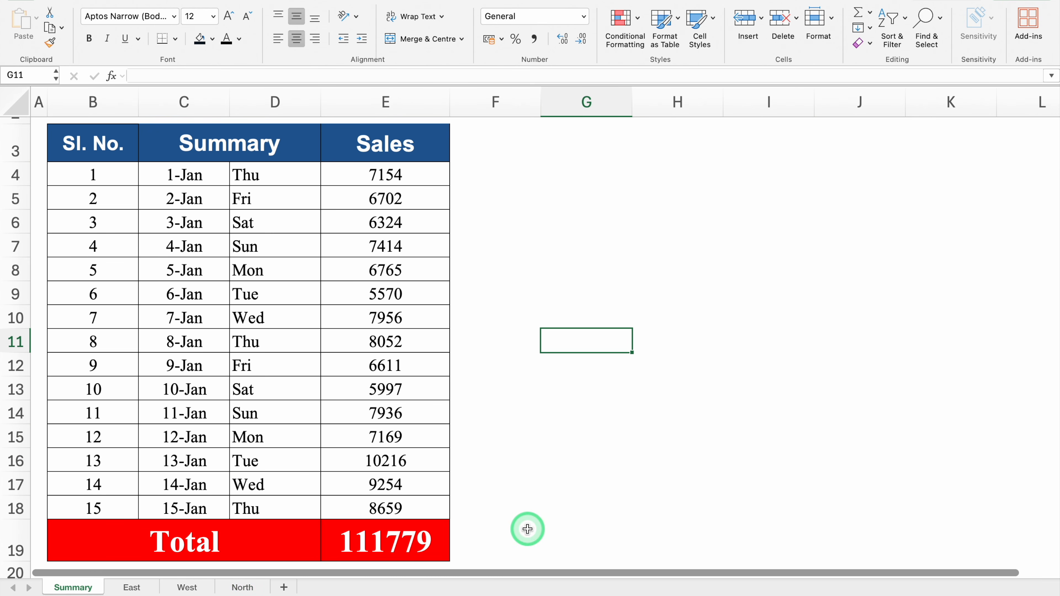
click(246, 588)
right_click(247, 588)
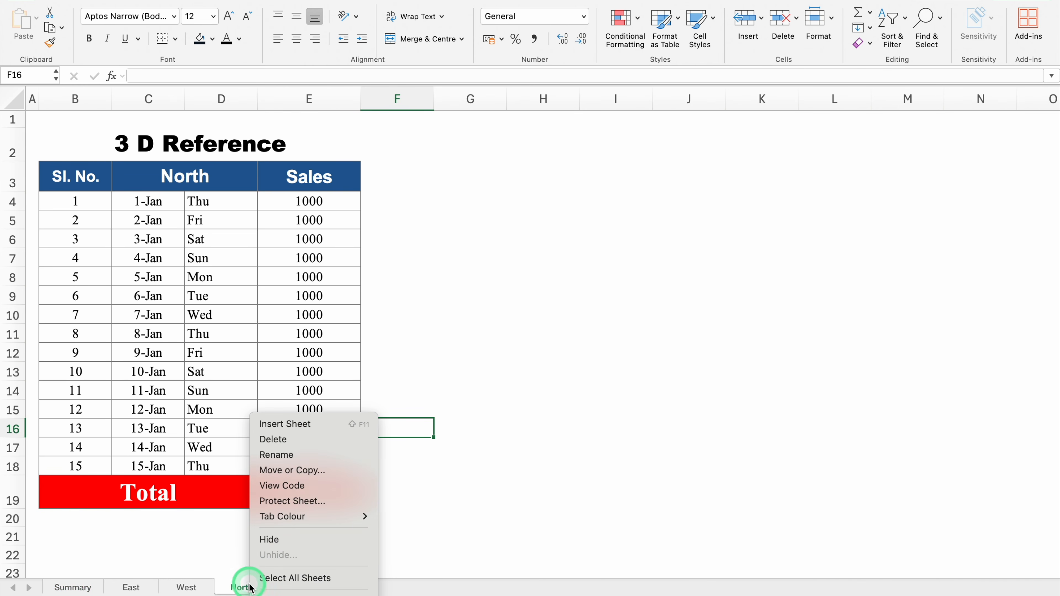
click(305, 473)
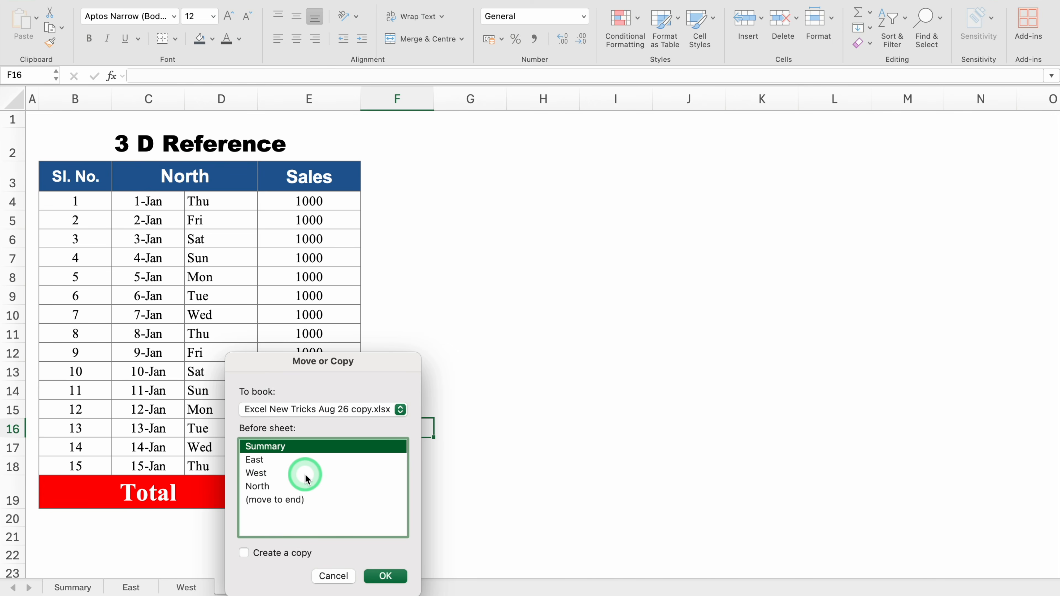
click(277, 500)
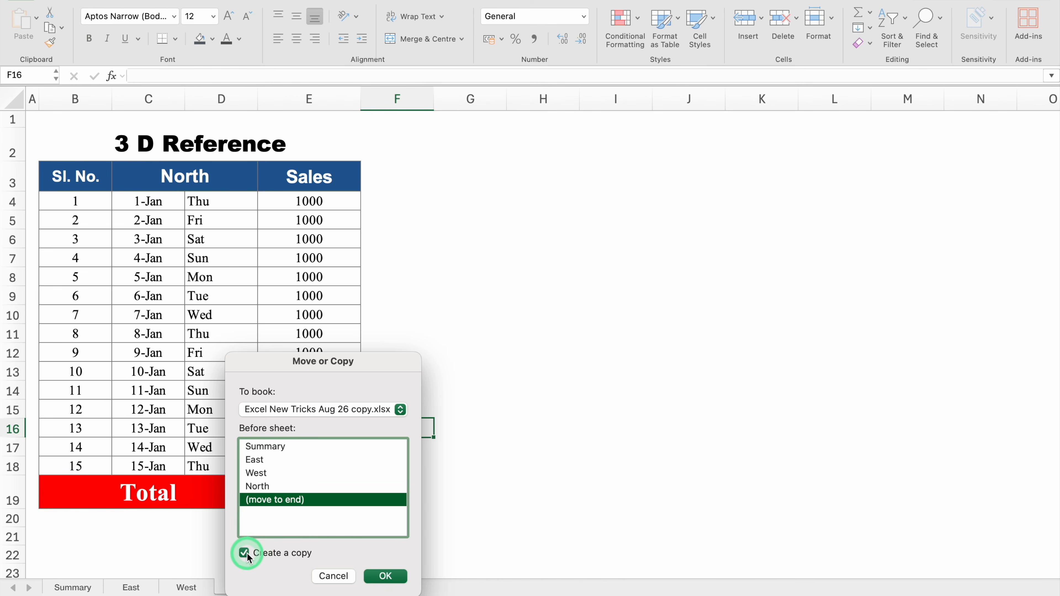
click(384, 576)
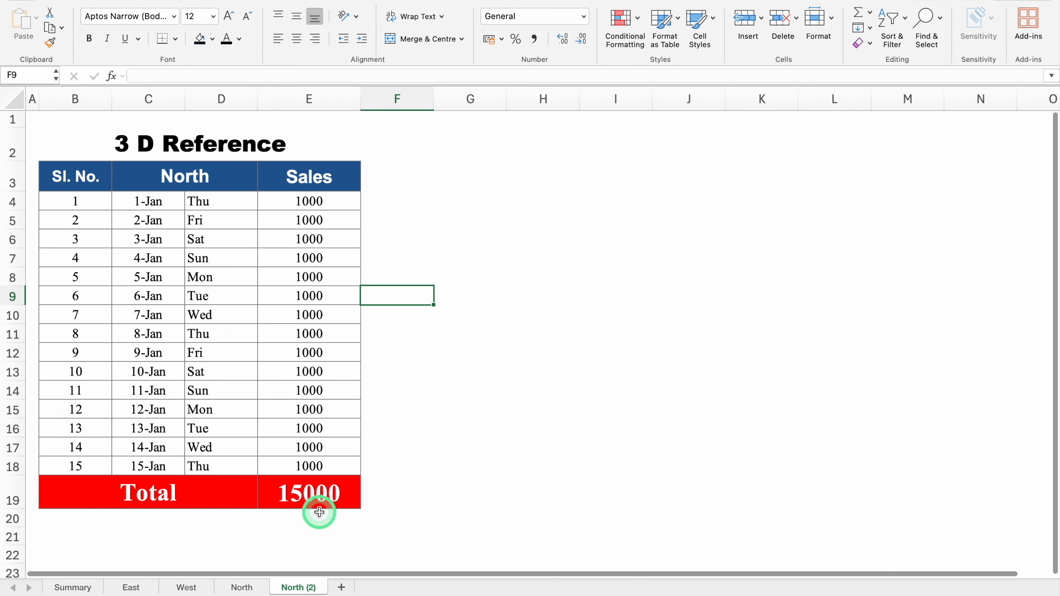
Rename the original North sheet as South and change its region heading in C3 to South
click(242, 587)
double_click(246, 589)
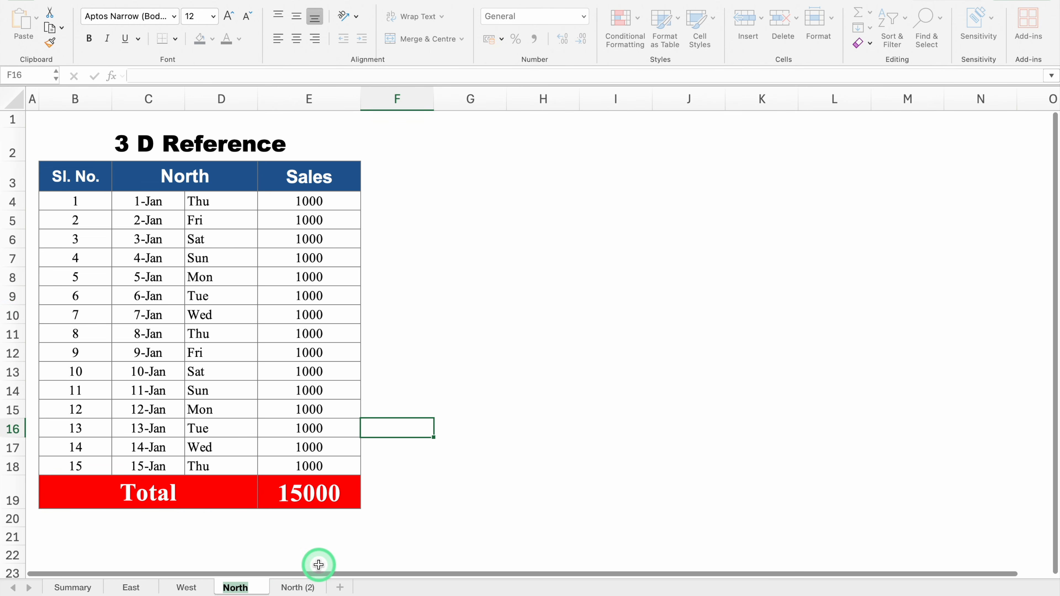
text(South)
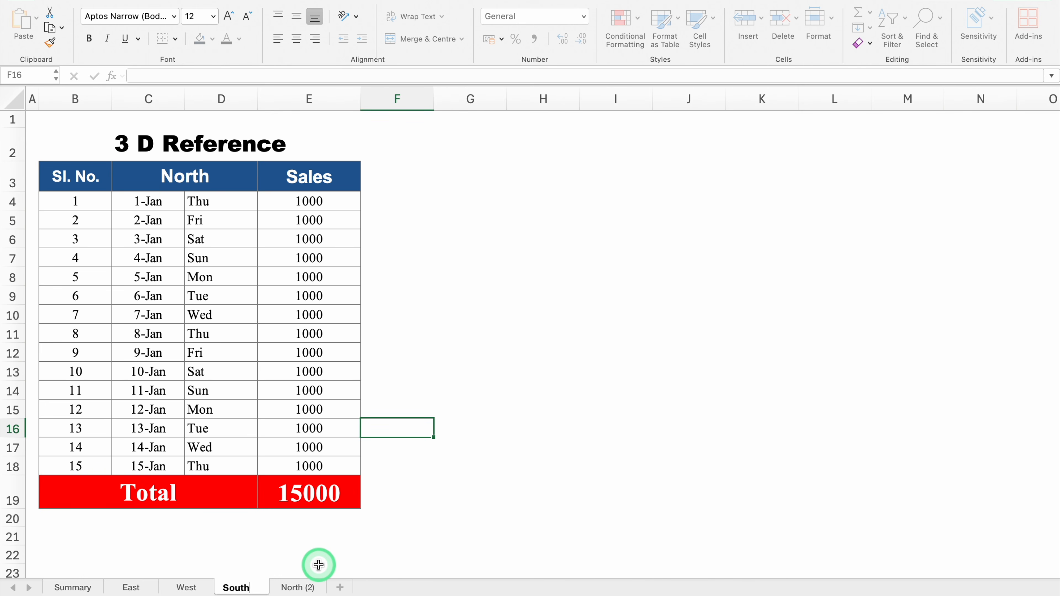
click(208, 173)
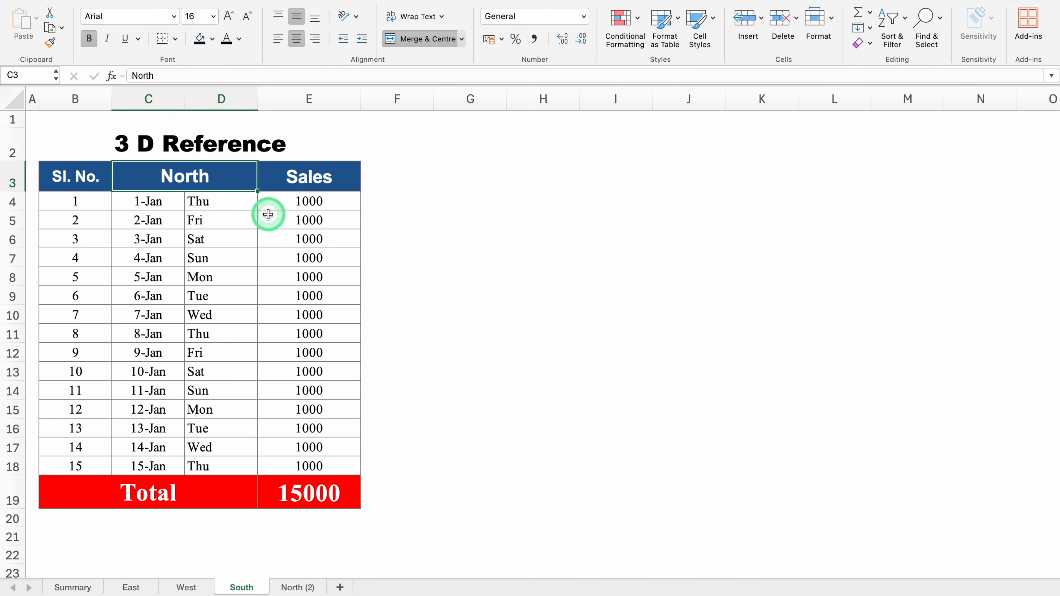
text(South)
key(Return)
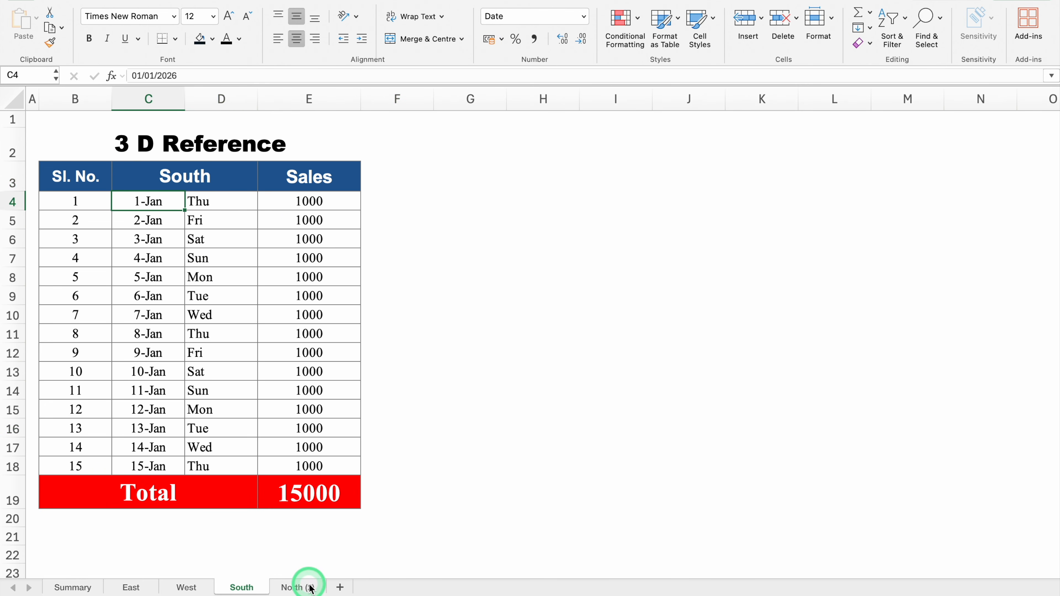
Rename the copied sheet North (2) as North
click(311, 589)
double_click(311, 589)
text(North)
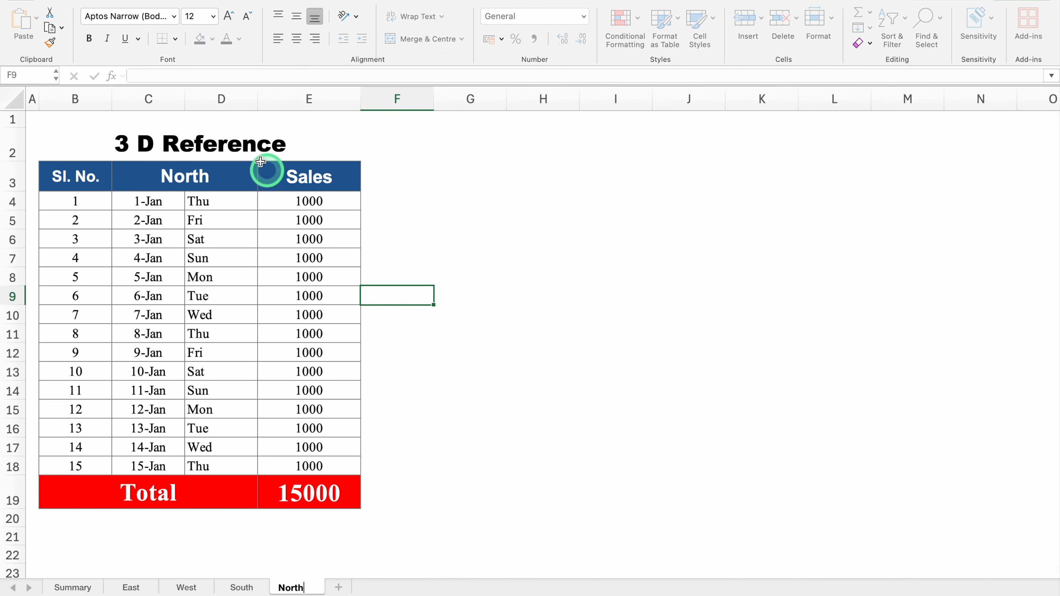
click(231, 173)
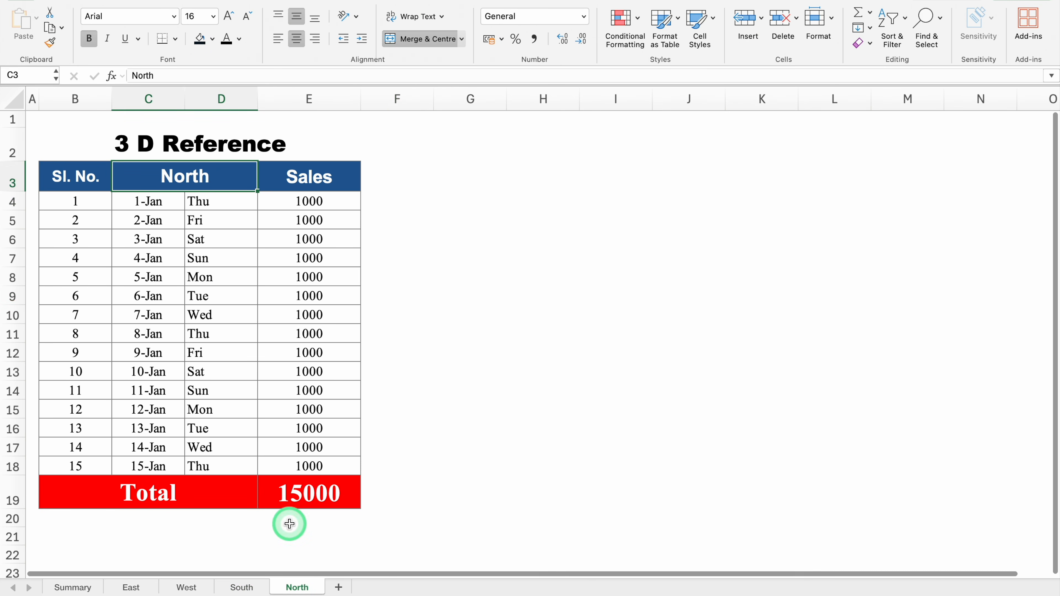
Clear the daily sales in E4:E18 of the South sheet, then enter 2000 in E4 and fill it down through E18
click(246, 588)
drag(321, 202, 319, 467)
key(Delete)
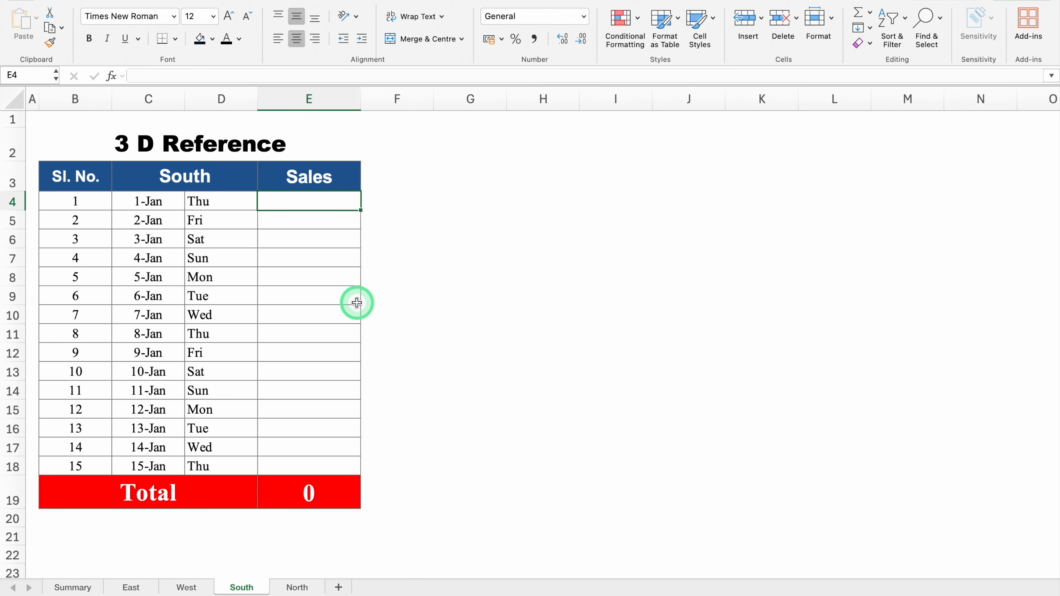
text(2000)
key(Return)
click(350, 201)
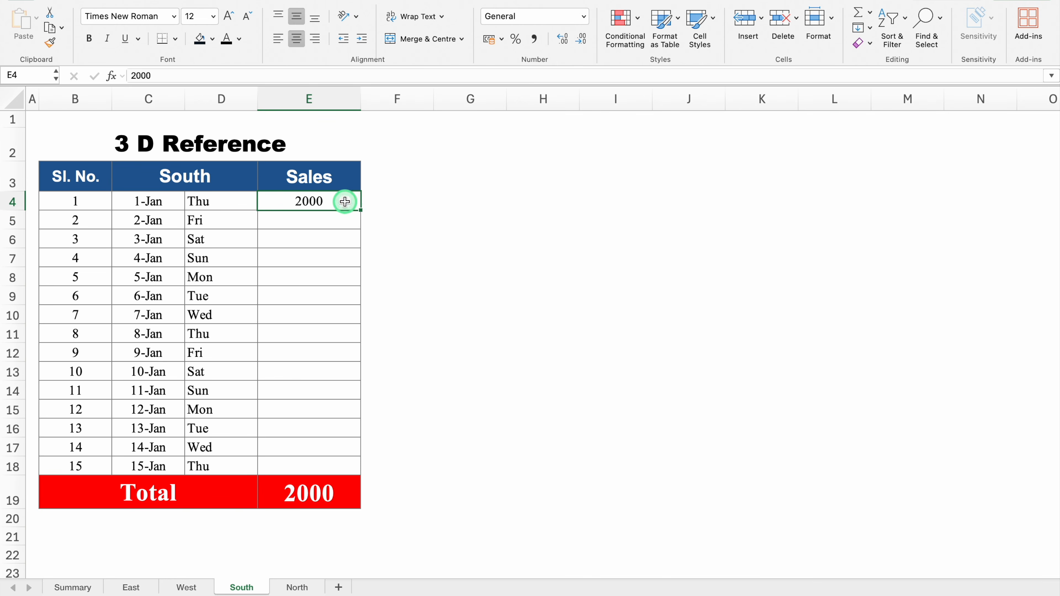
double_click(360, 210)
click(435, 310)
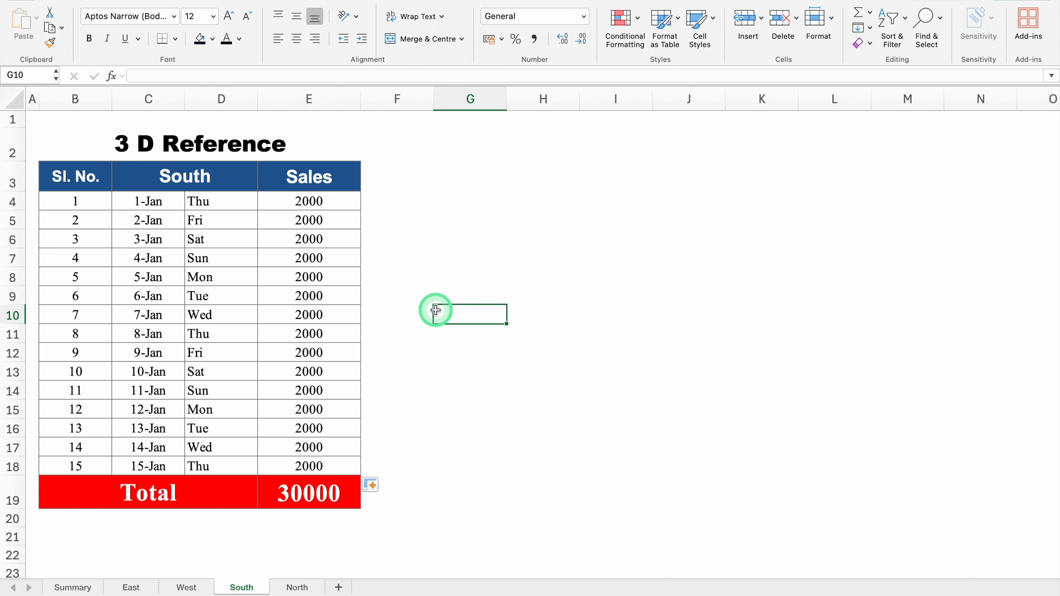
Check the Summary total and inspect the 3D SUM formula in E4 for the range of sheets it covers
click(72, 587)
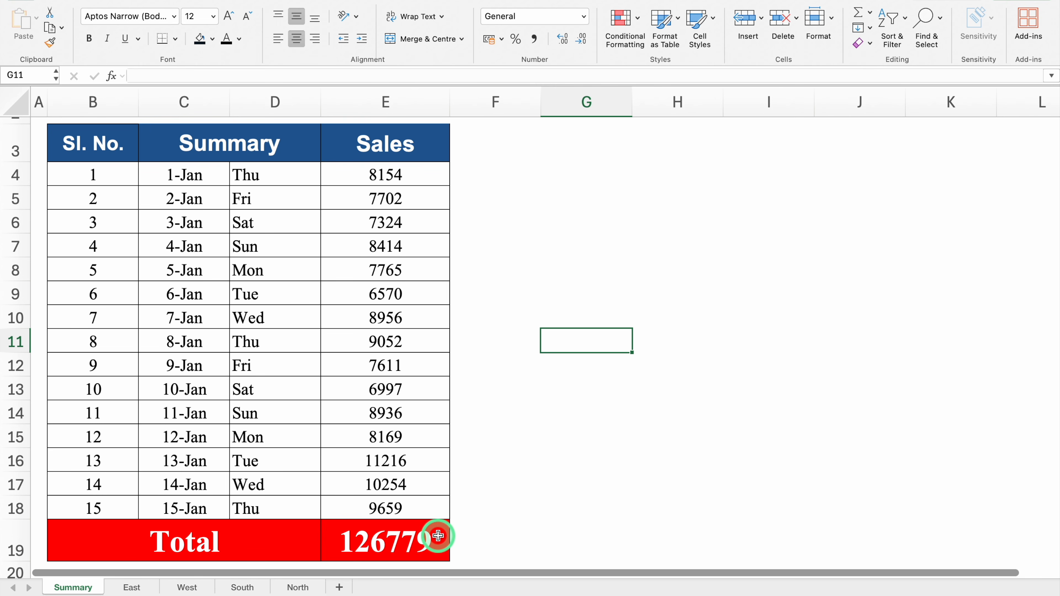
click(426, 181)
double_click(429, 179)
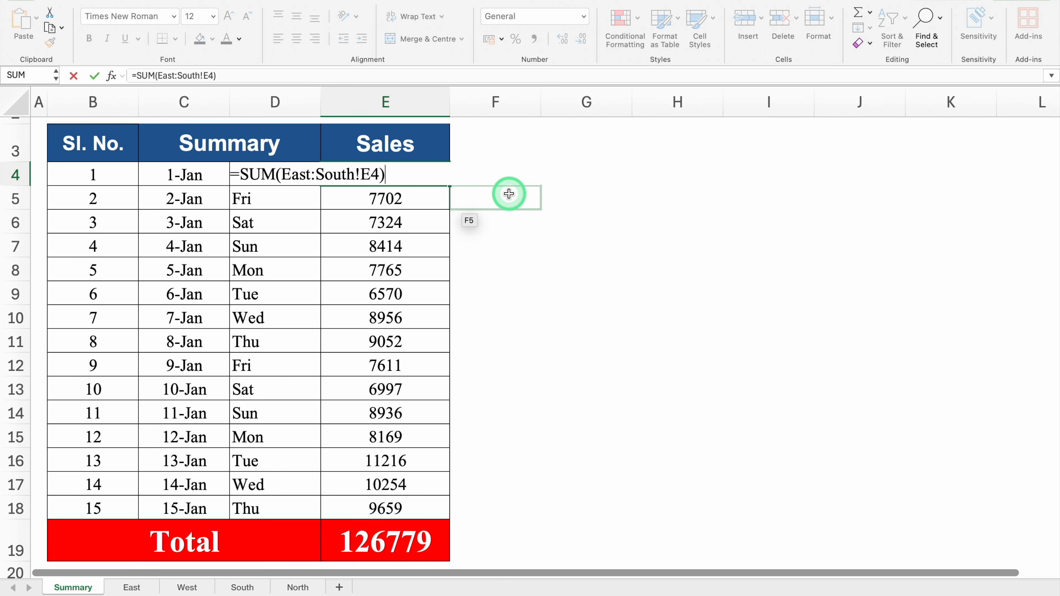
key(Return)
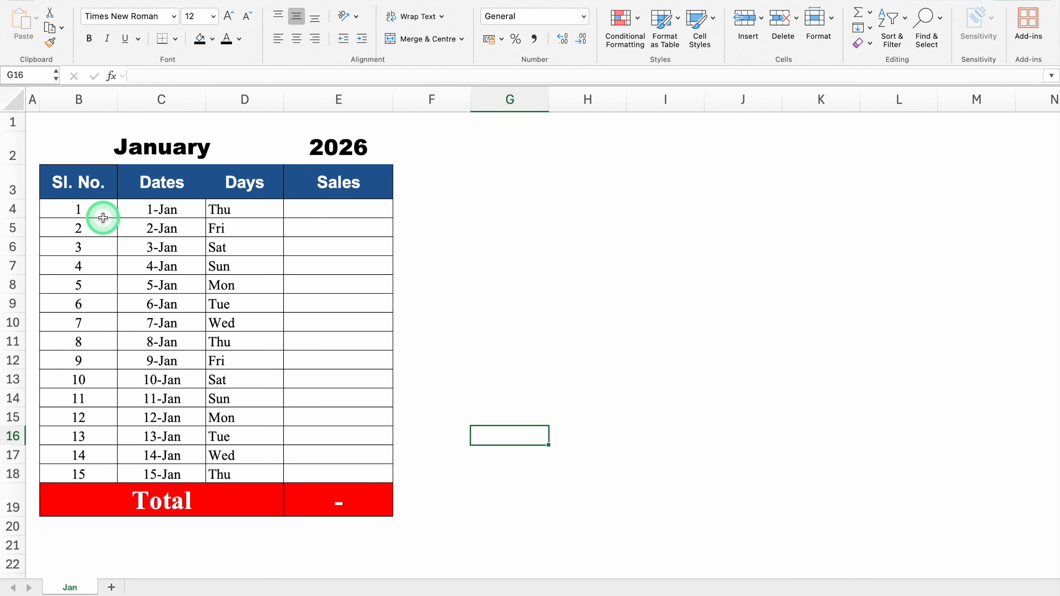
Copy all cells of the Jan sheet and paste them into a newly added sheet
click(10, 103)
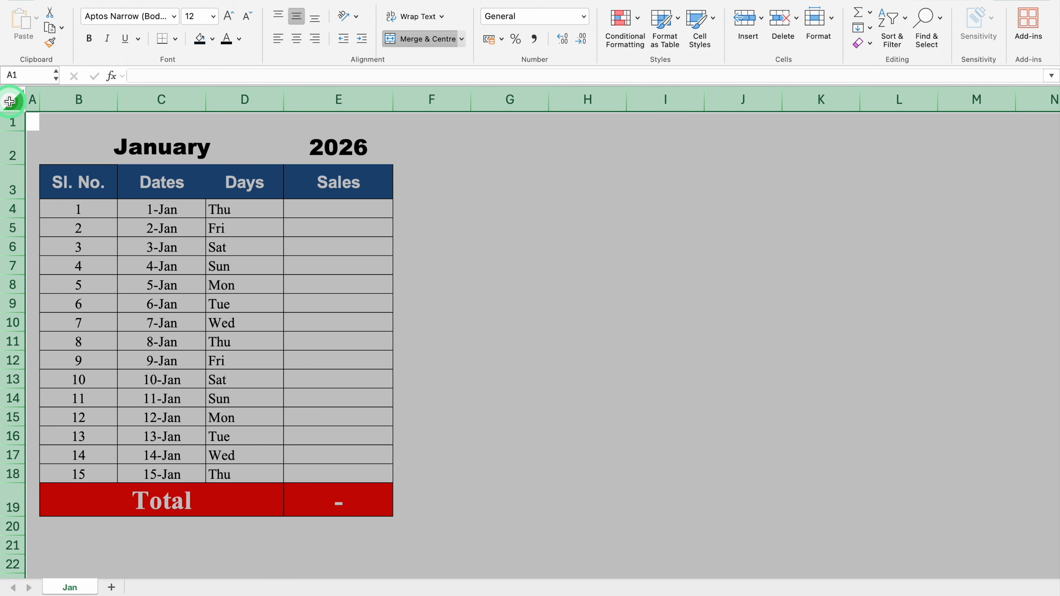
key(super+c)
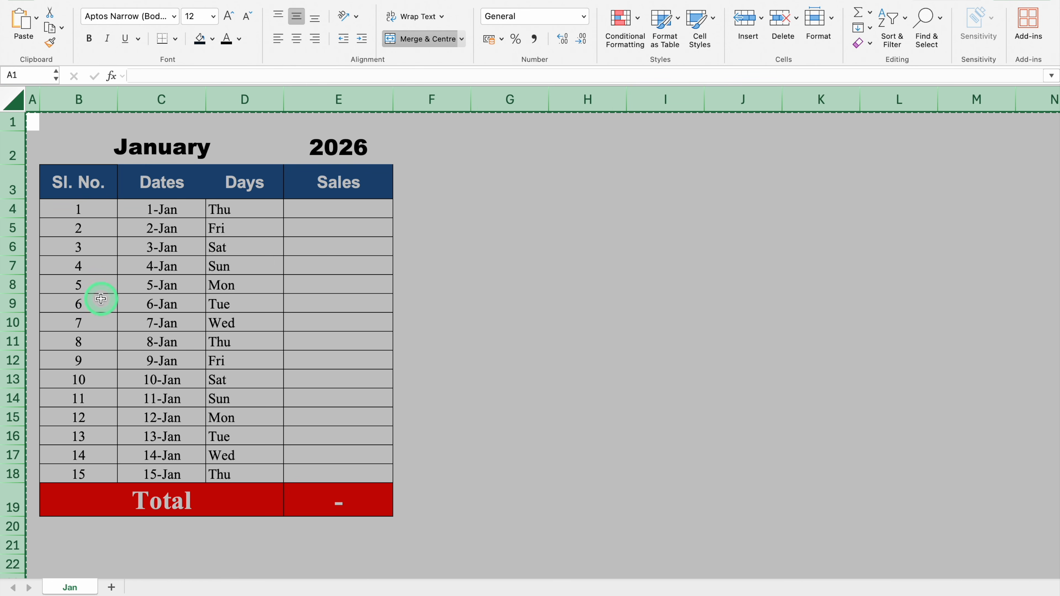
click(112, 586)
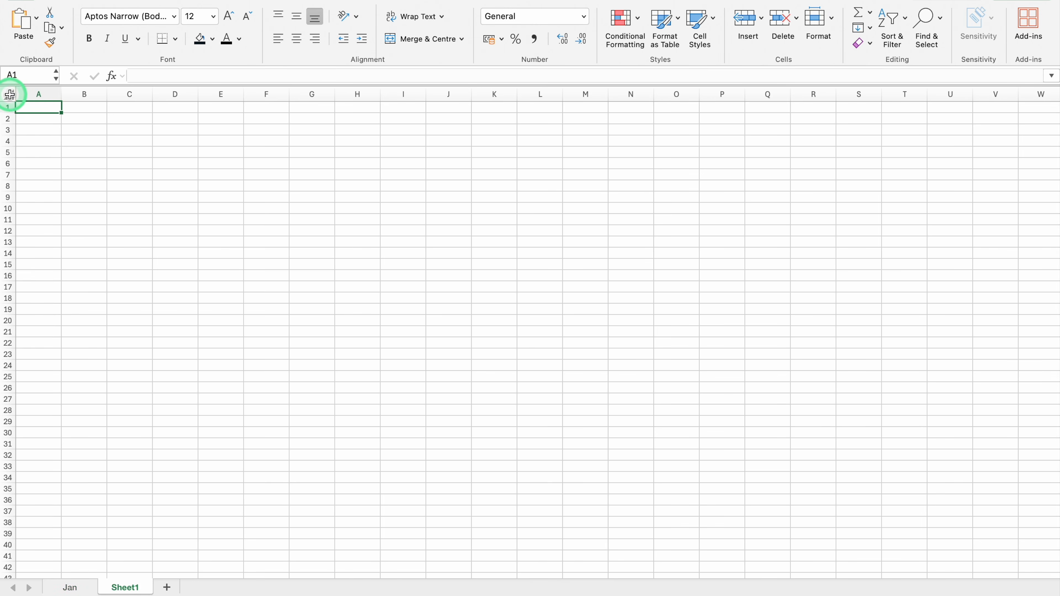
click(8, 94)
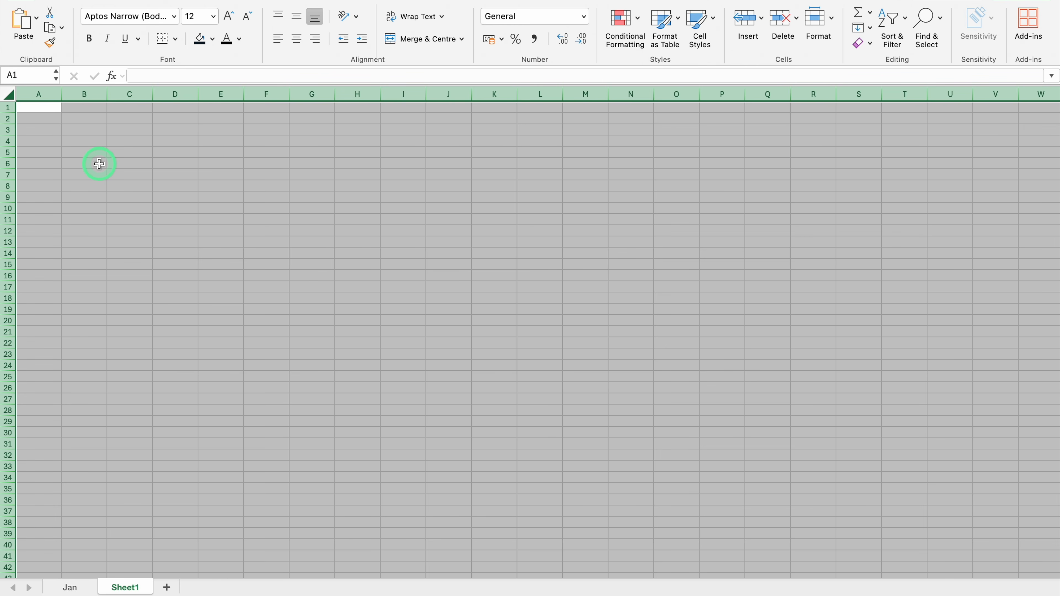
key(super+v)
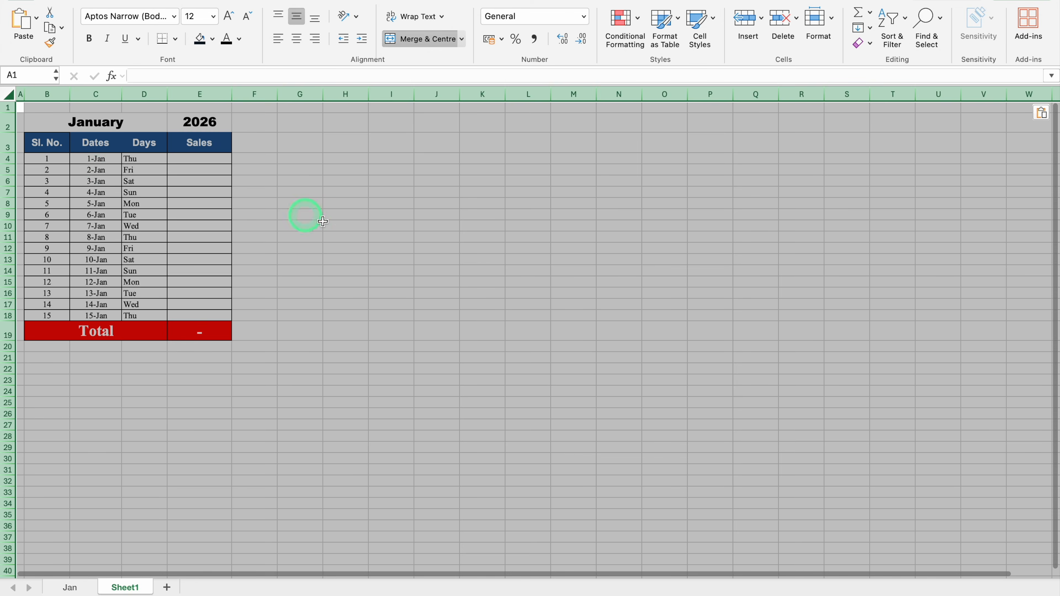
click(352, 233)
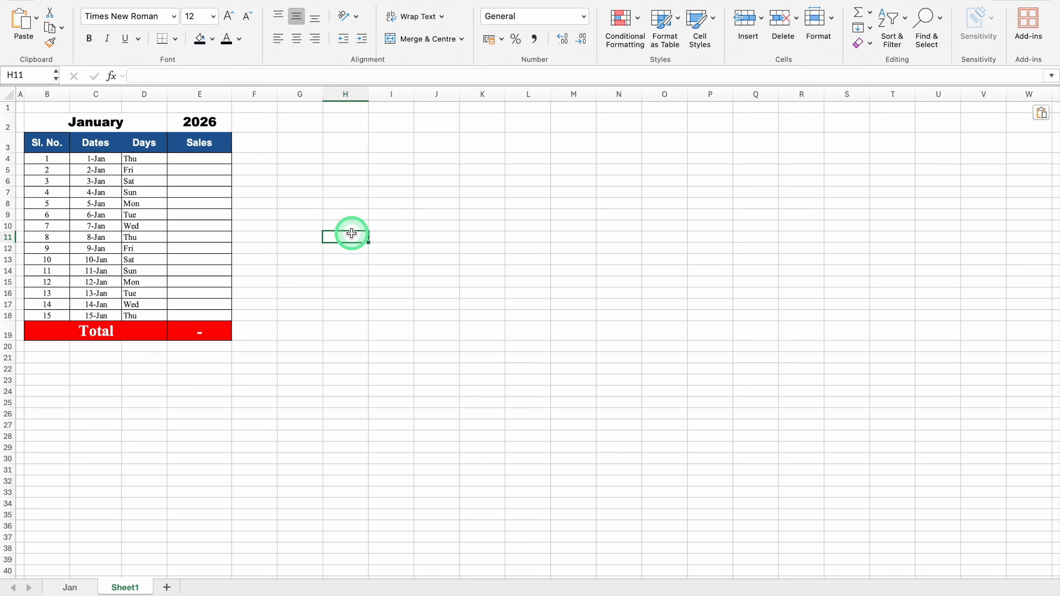
Delete the new sheet holding the pasted copy of Jan
click(132, 587)
right_click(131, 587)
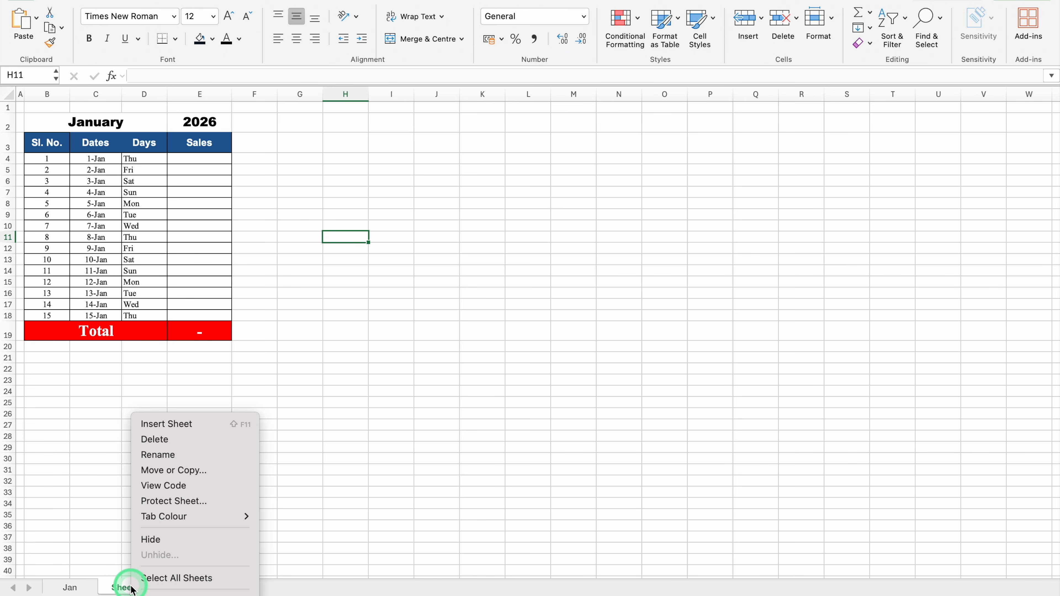
click(213, 439)
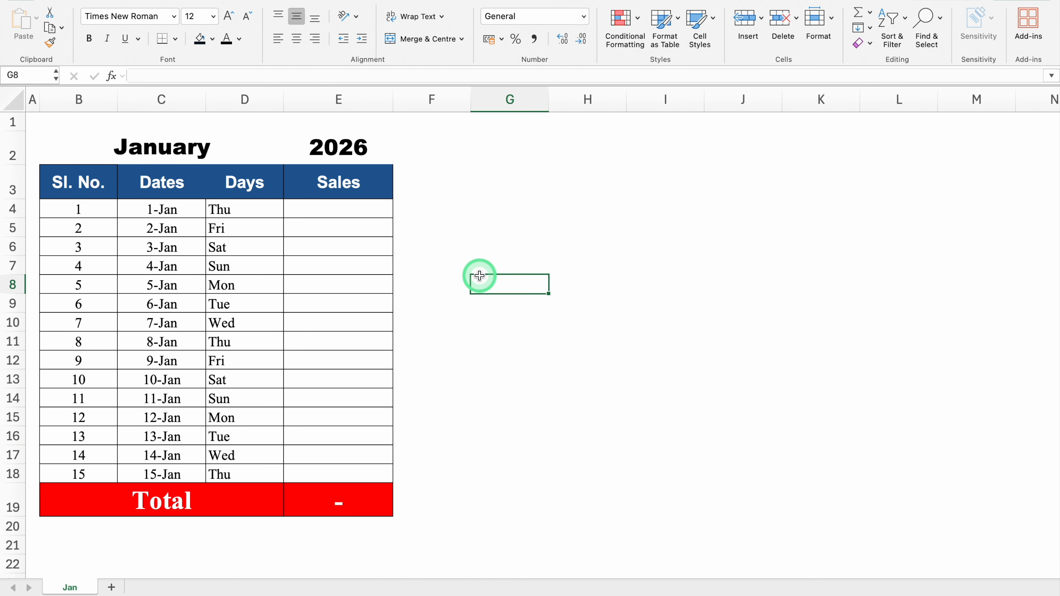
Create a copy of the Jan sheet at the end of the workbook with Move or Copy
right_click(67, 589)
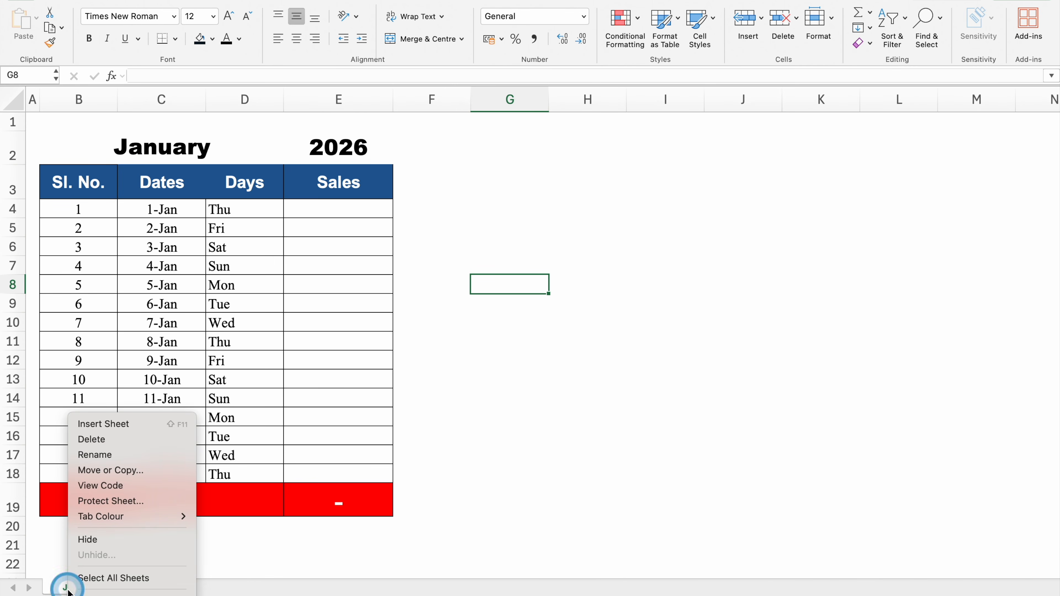
click(129, 471)
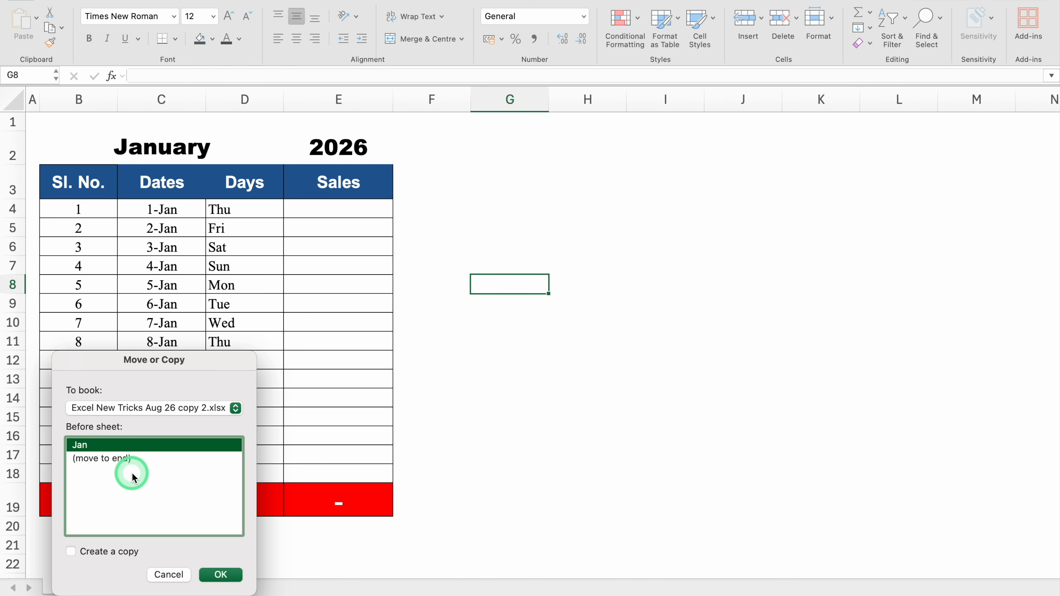
click(127, 461)
click(71, 553)
click(214, 575)
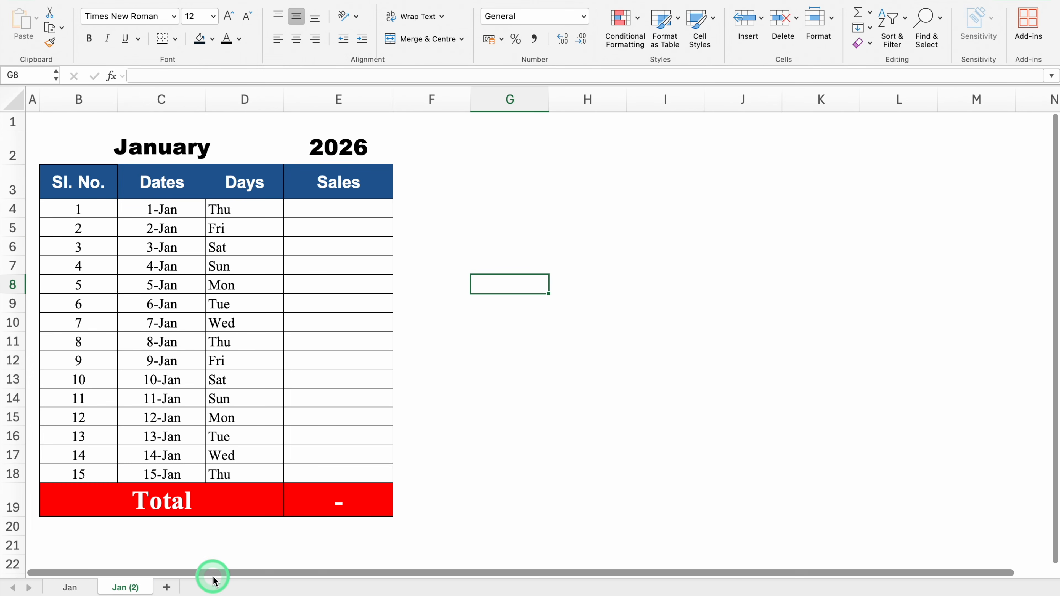
Rename the copied Jan sheet as Feb and set its month heading in B2 to February
click(133, 589)
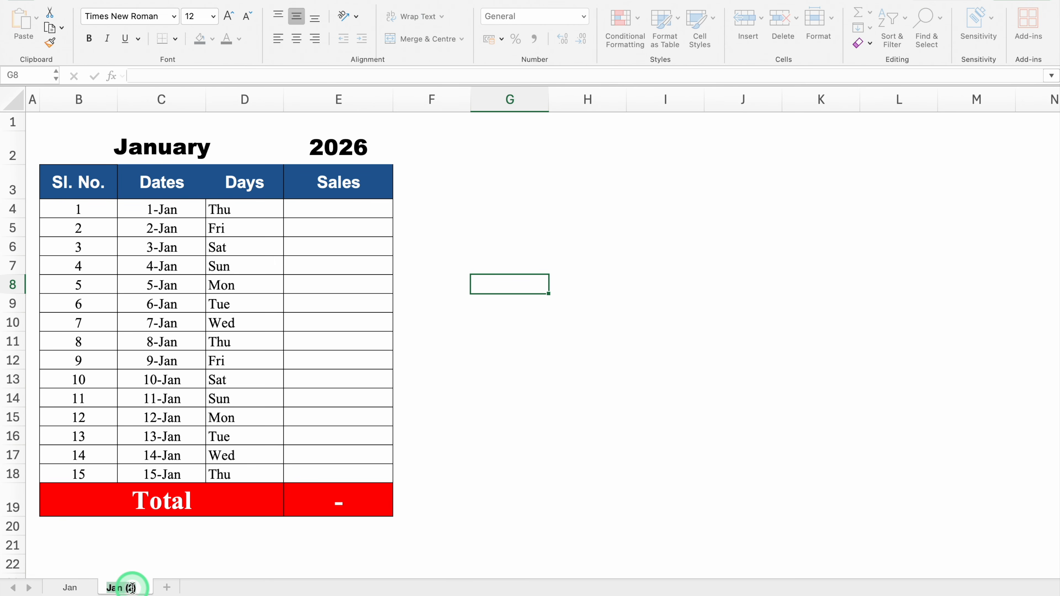
double_click(133, 589)
text(Feb)
click(197, 149)
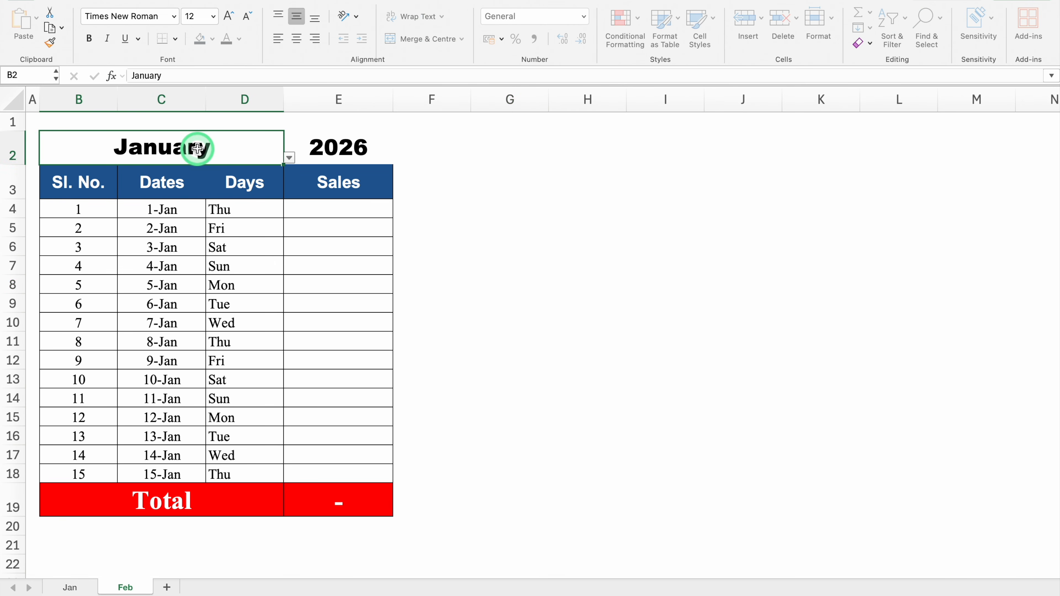
click(288, 157)
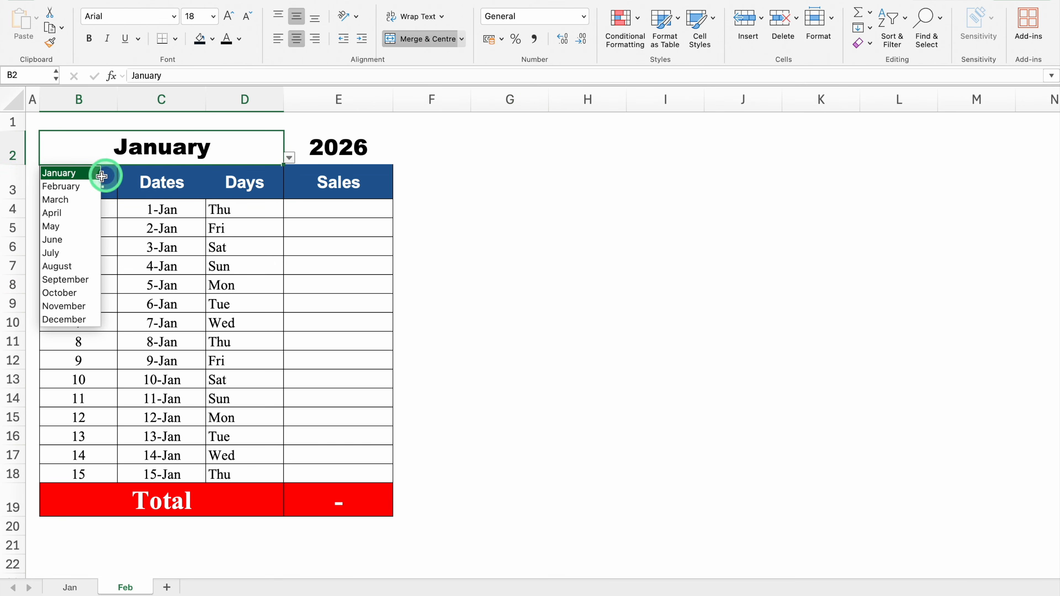
click(85, 186)
click(481, 261)
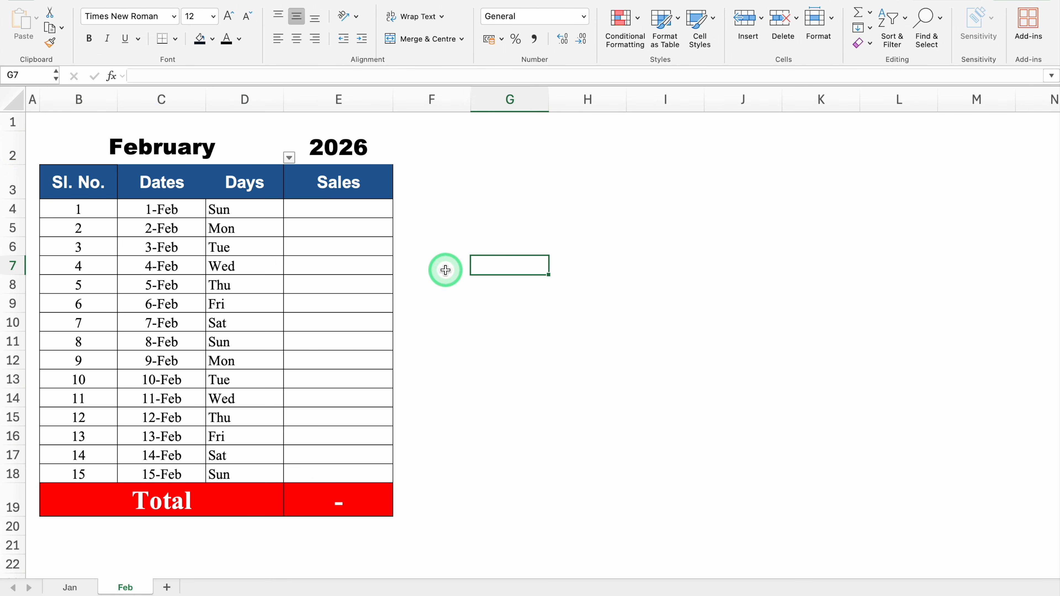
Delete the Feb sheet from the workbook
right_click(127, 589)
click(165, 439)
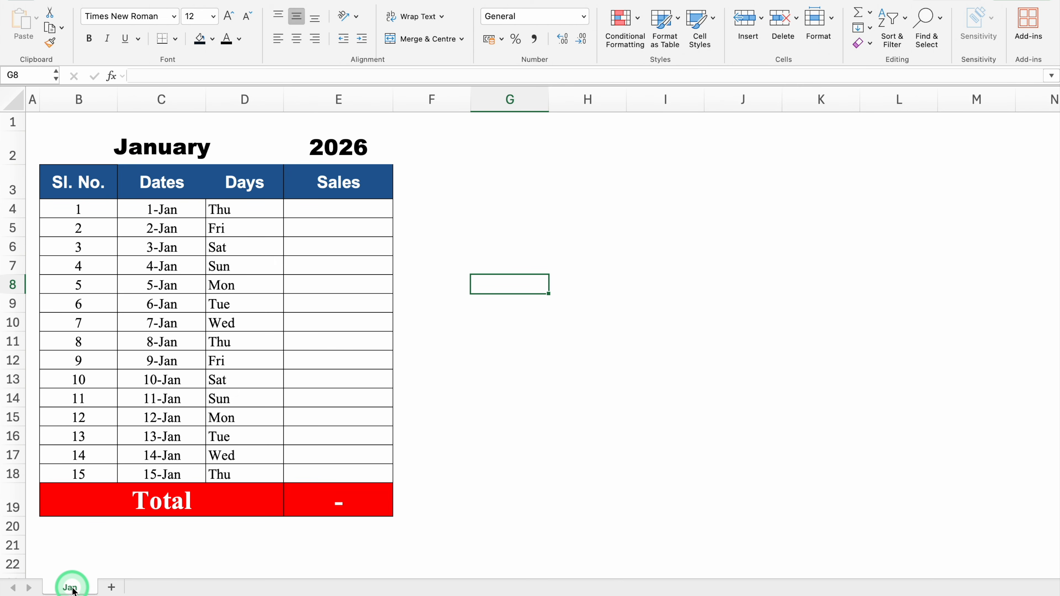
Duplicate the Jan sheet directly among the sheet tabs to make six copies after it
drag(74, 591, 72, 590)
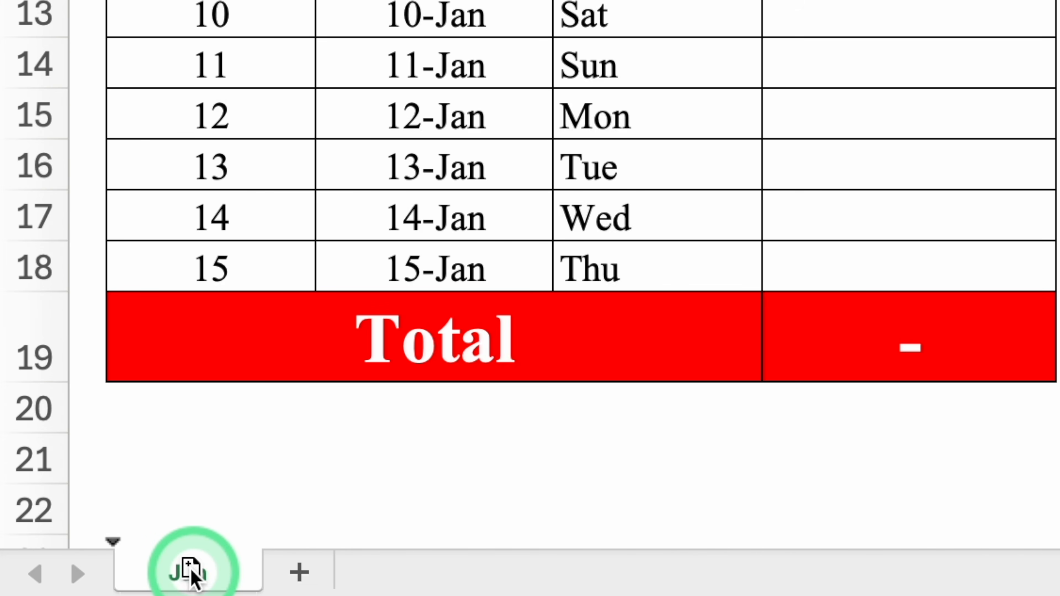
drag(191, 571, 1056, 585)
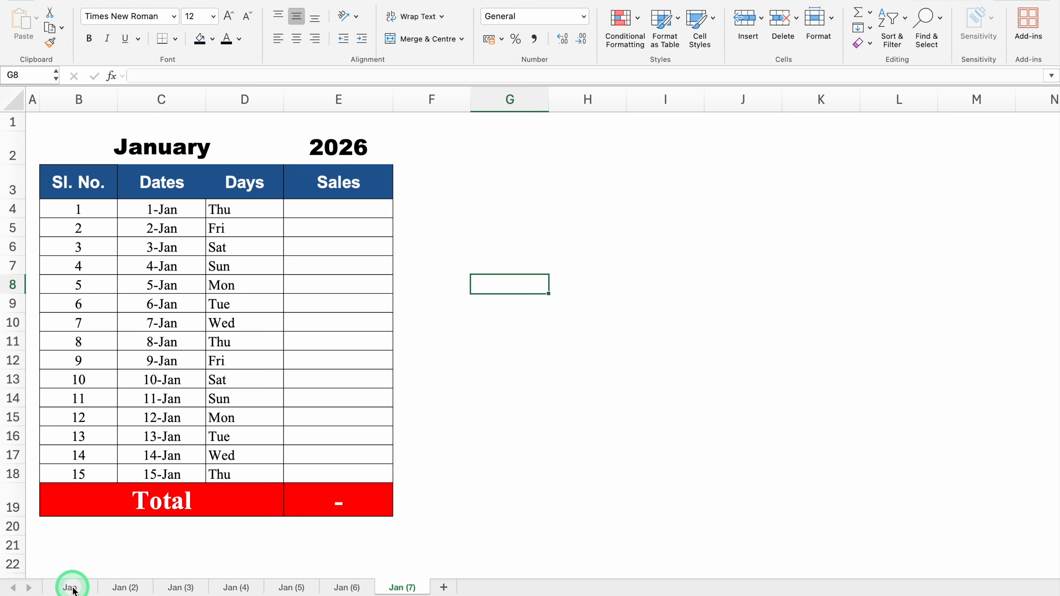
Rename the Jan (2) sheet as Feb and set its month heading in B2 to February
click(72, 587)
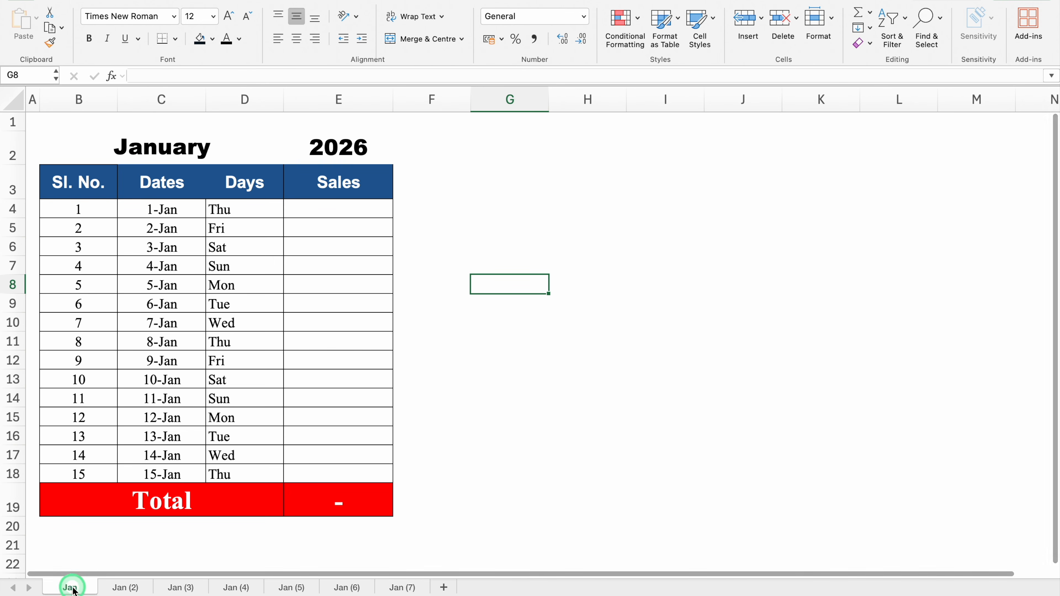
click(123, 587)
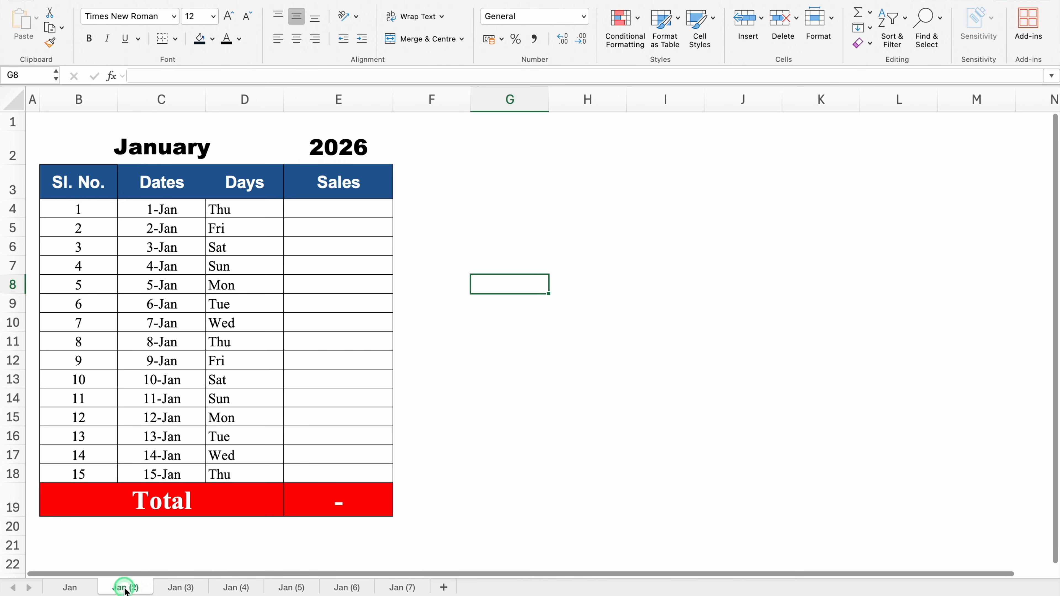
text(Feb)
key(Return)
click(156, 144)
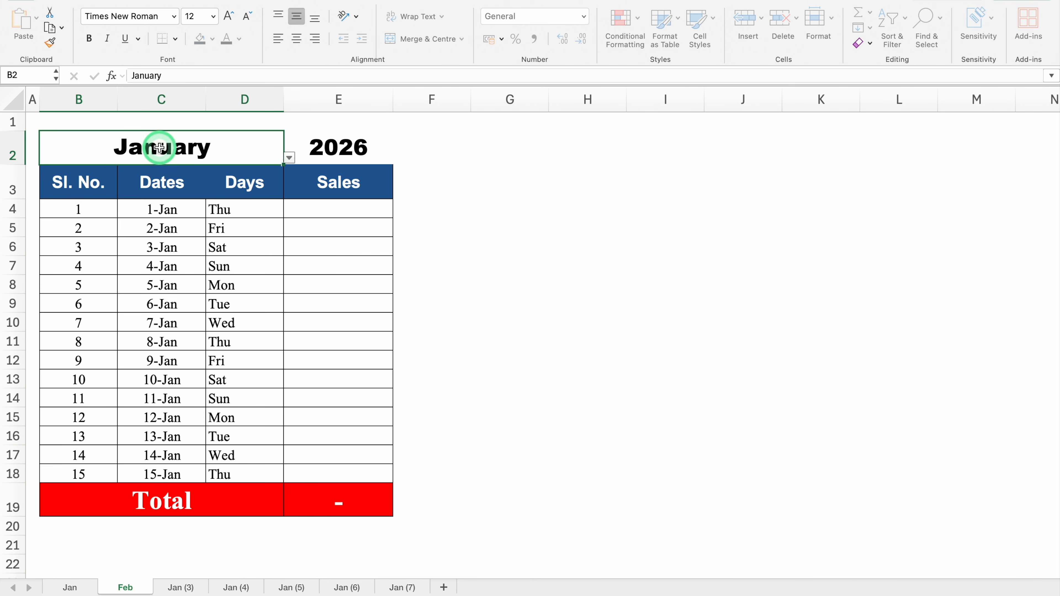
click(293, 151)
click(86, 187)
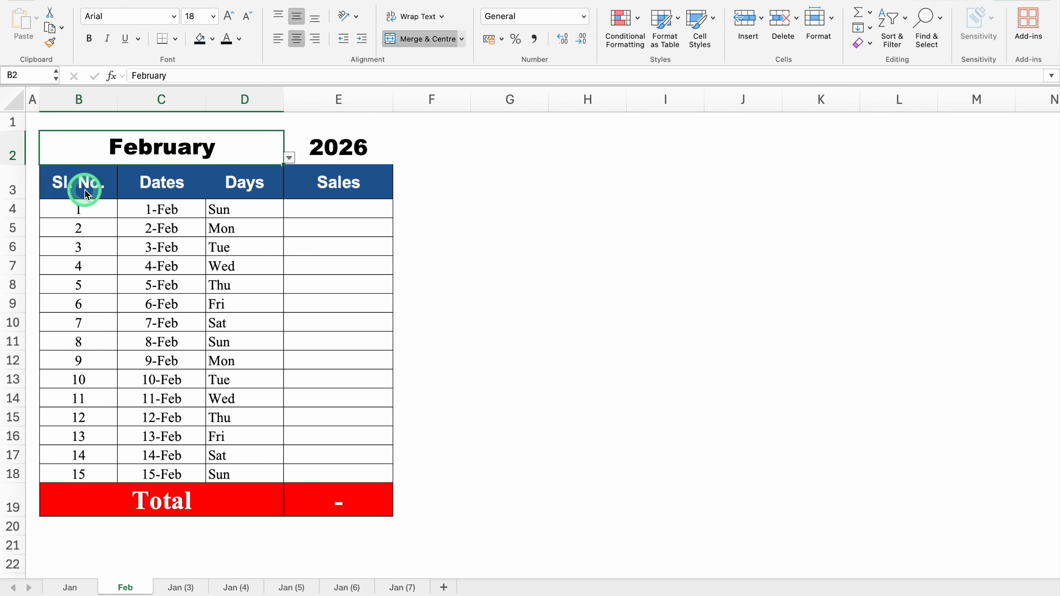
Rename the Jan (3) sheet as Mar and set its month heading in B2 to March
click(182, 588)
text(Mar)
key(Return)
click(178, 140)
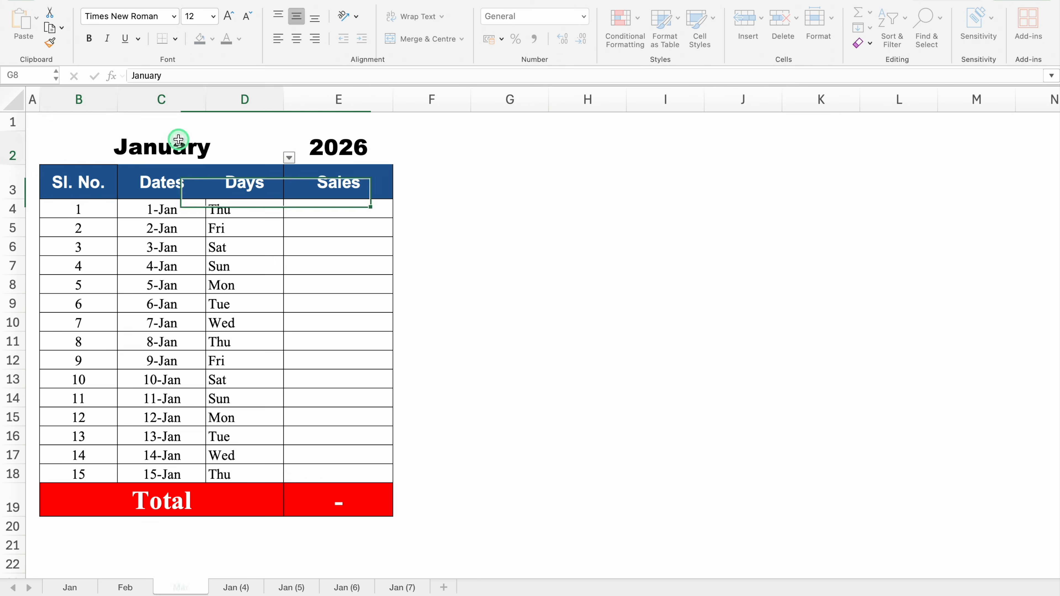
click(288, 156)
click(85, 199)
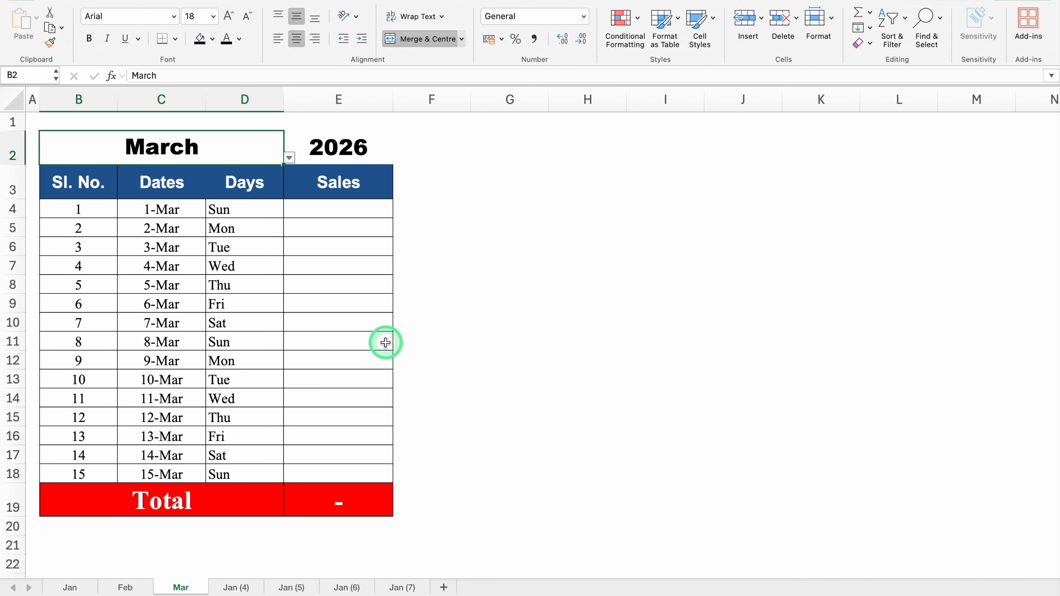
click(395, 353)
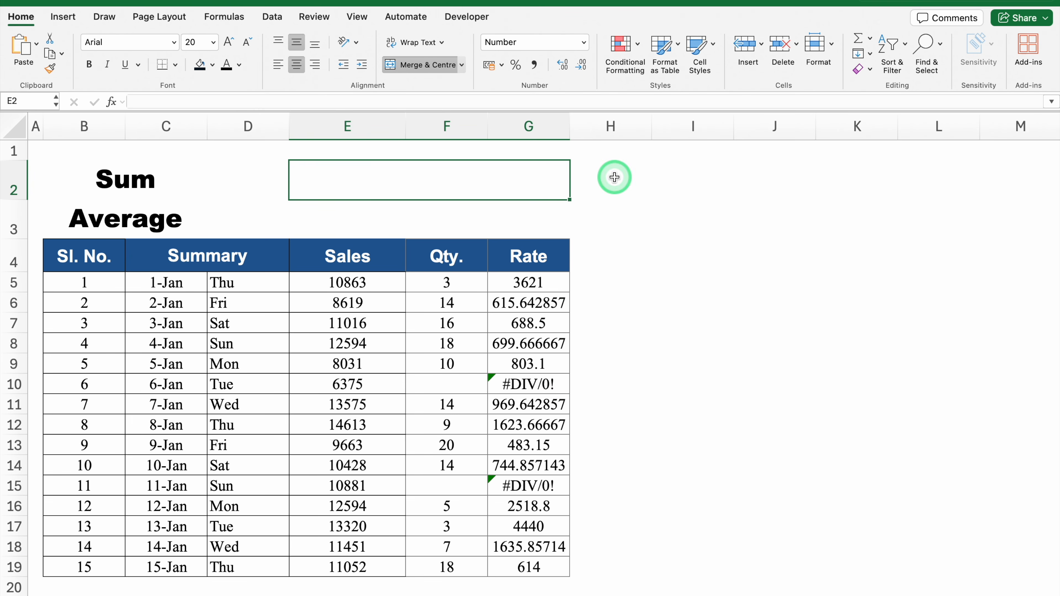
Try to total the Rate column in E2 with =SUM(G5:G19), and clear the formula again
text(=SUM)
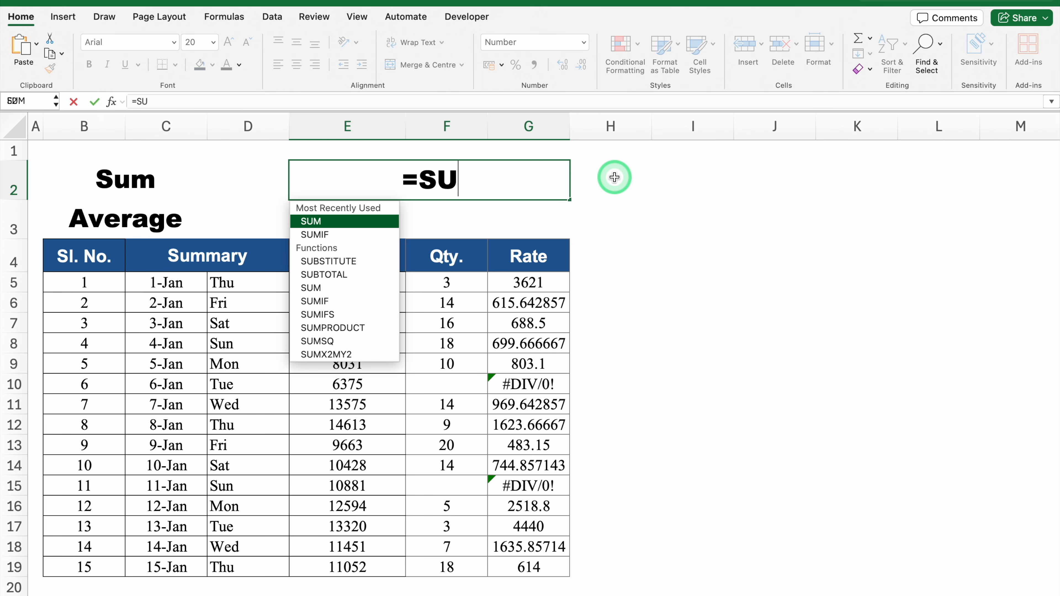
double_click(383, 223)
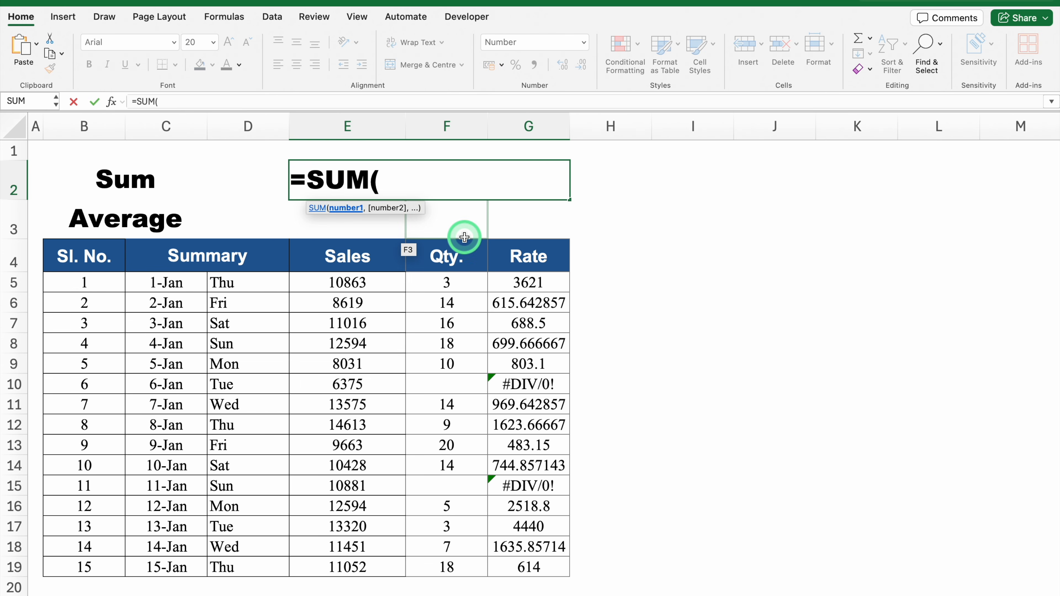
drag(528, 282, 539, 566)
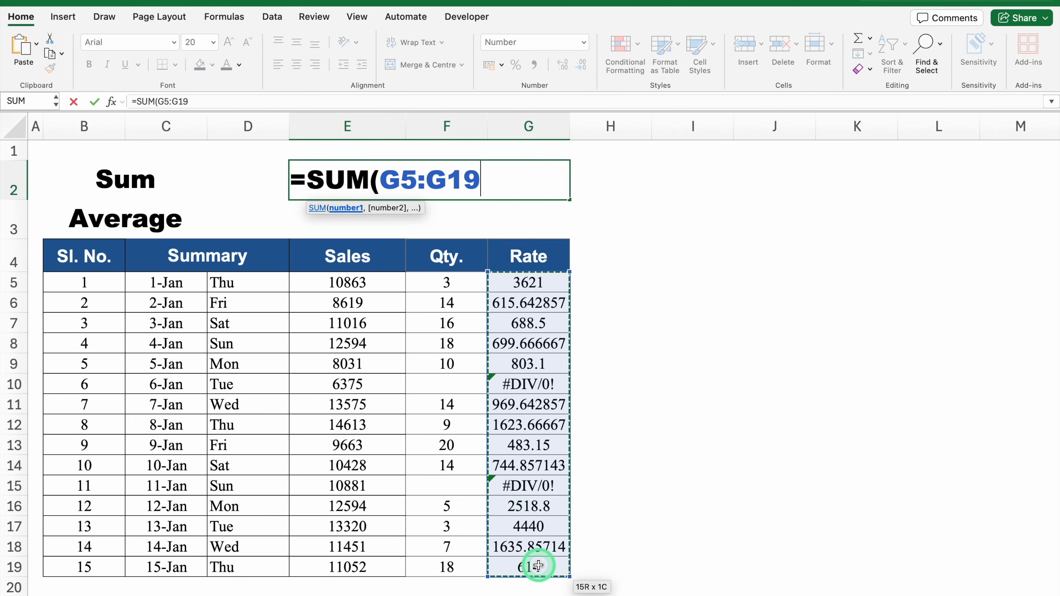
text())
key(Return)
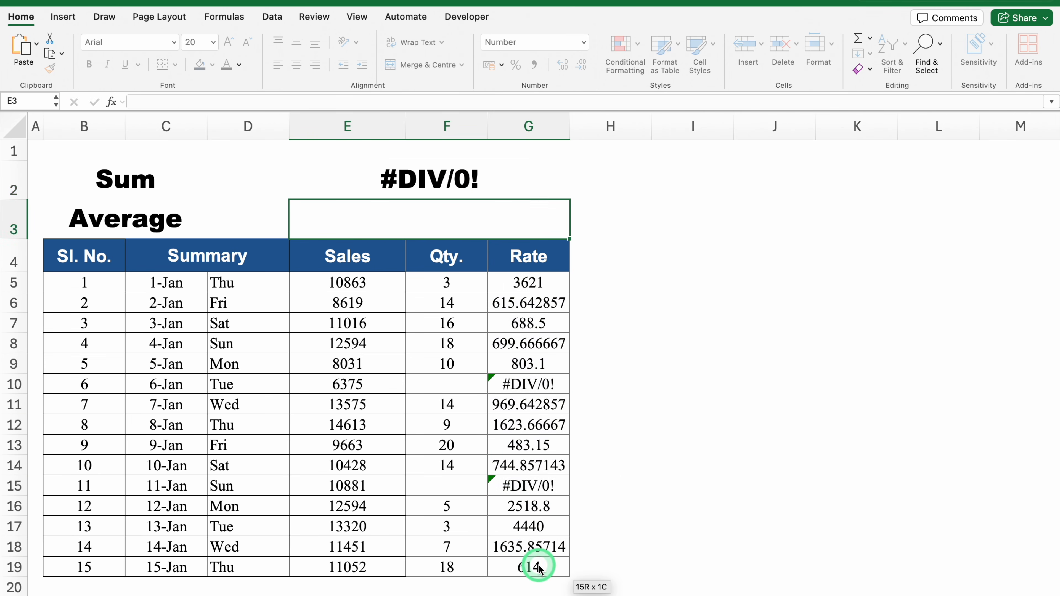
click(488, 175)
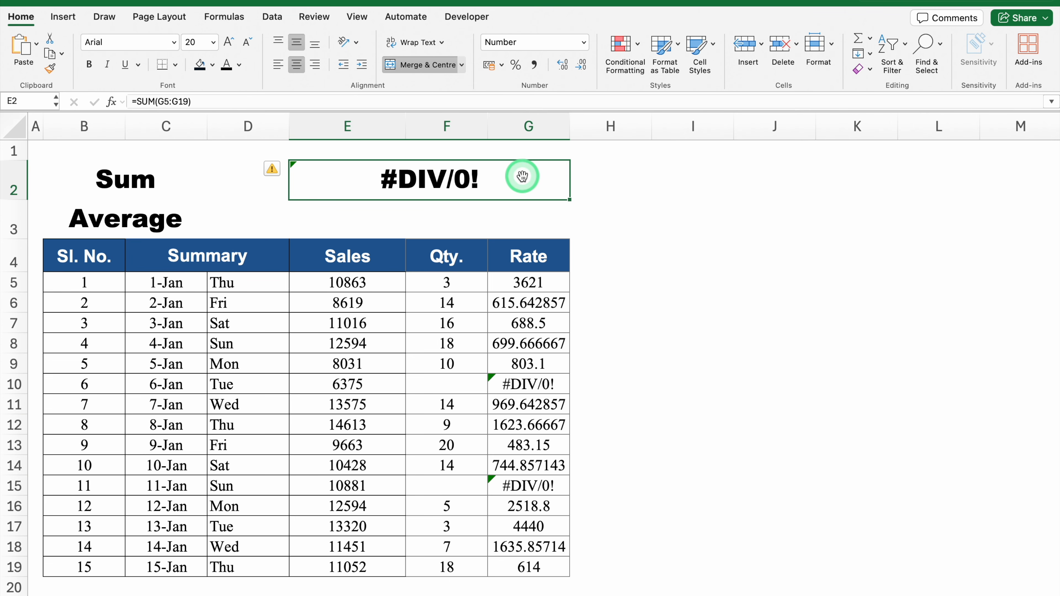
key(Delete)
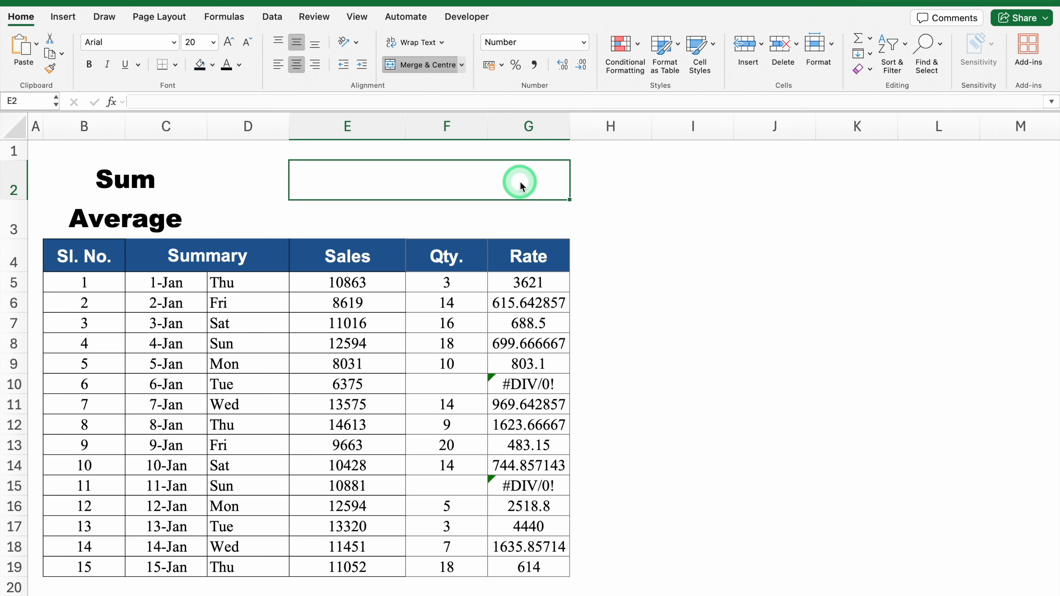
Total the Rate column in E2 with =AGGREGATE(9,7,G5:G19), using SUM and the option that ignores hidden rows and error values
text(=)
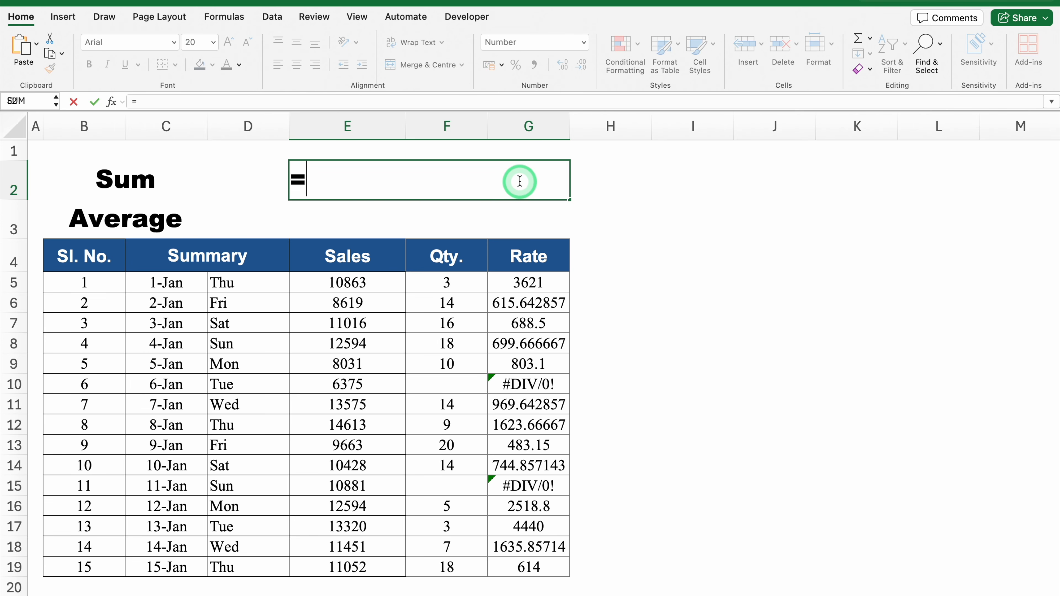
text(AGG)
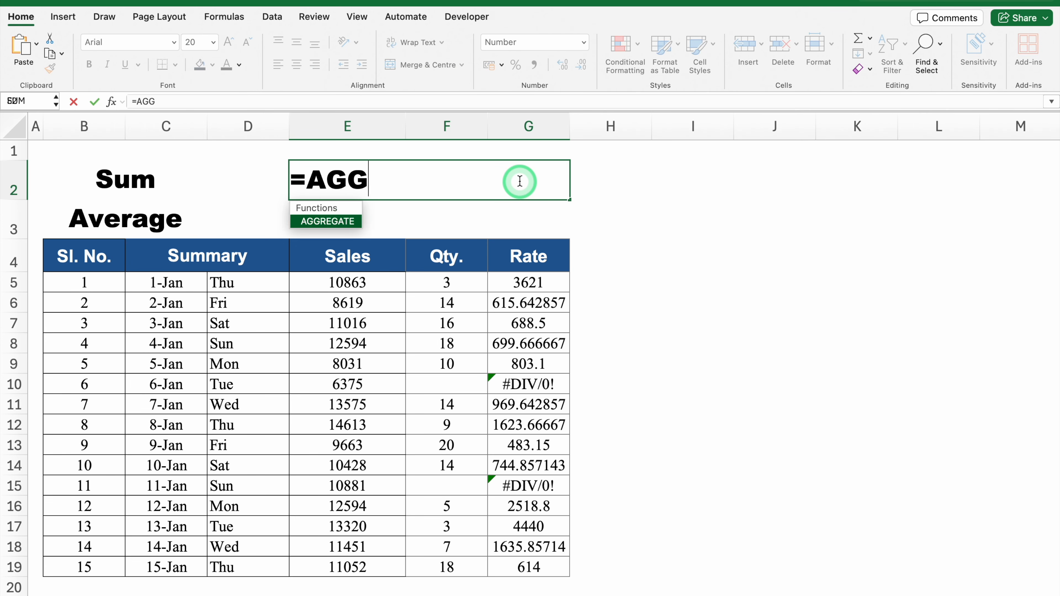
double_click(349, 220)
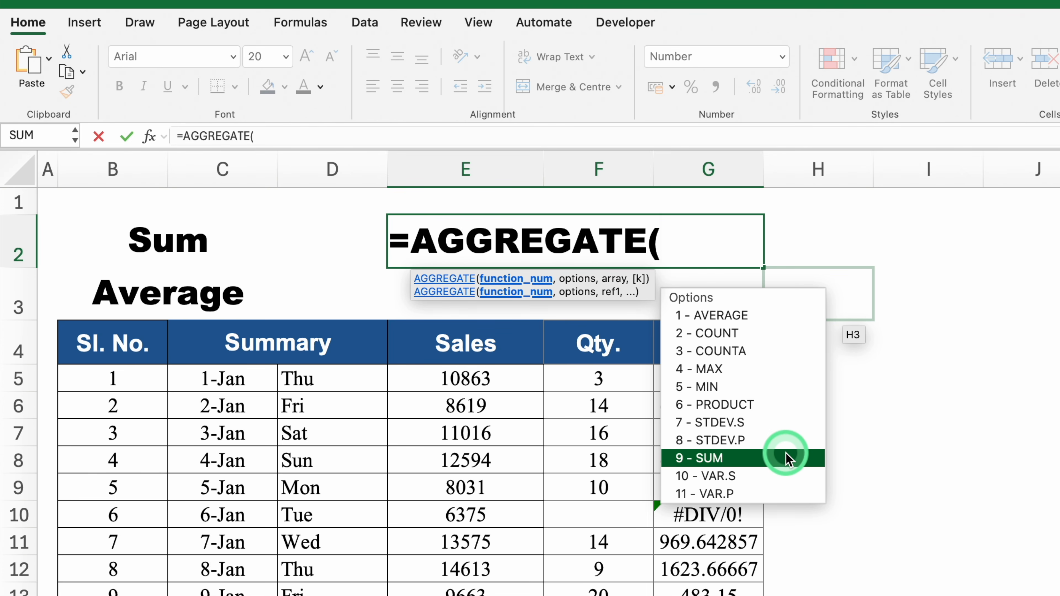
double_click(786, 454)
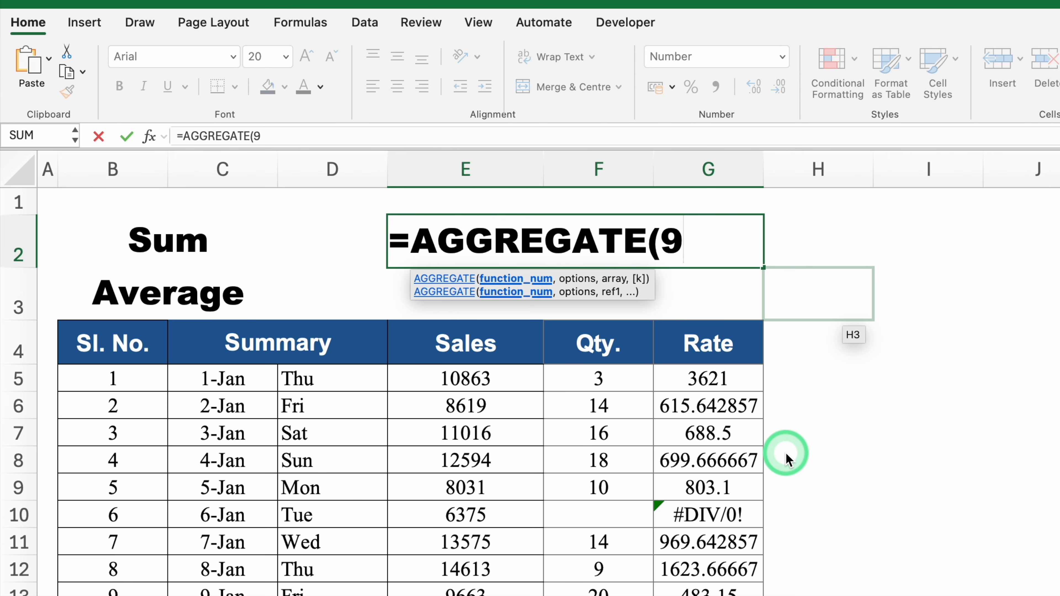
text(,)
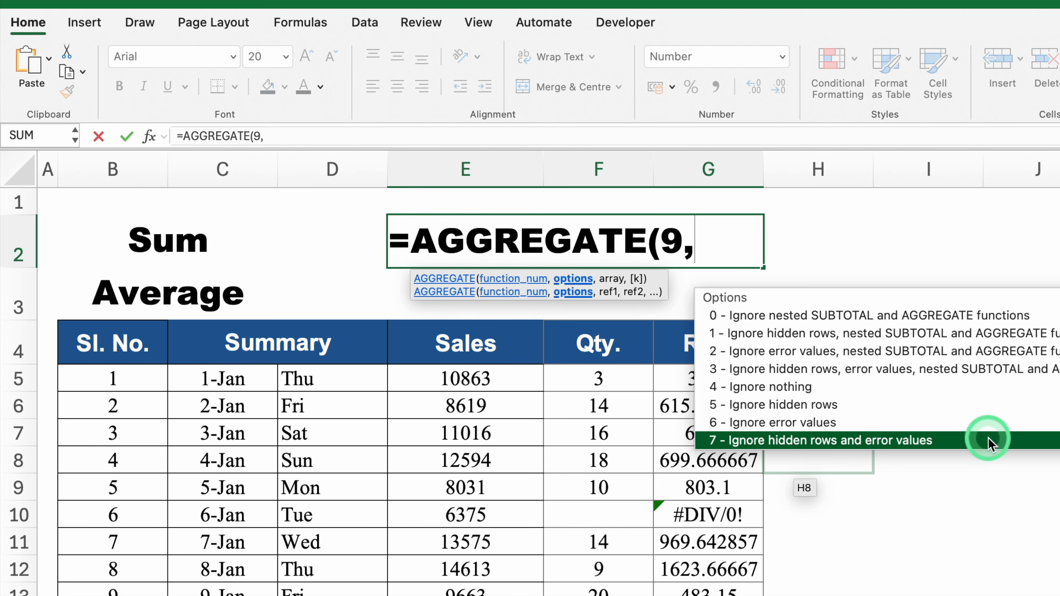
double_click(988, 438)
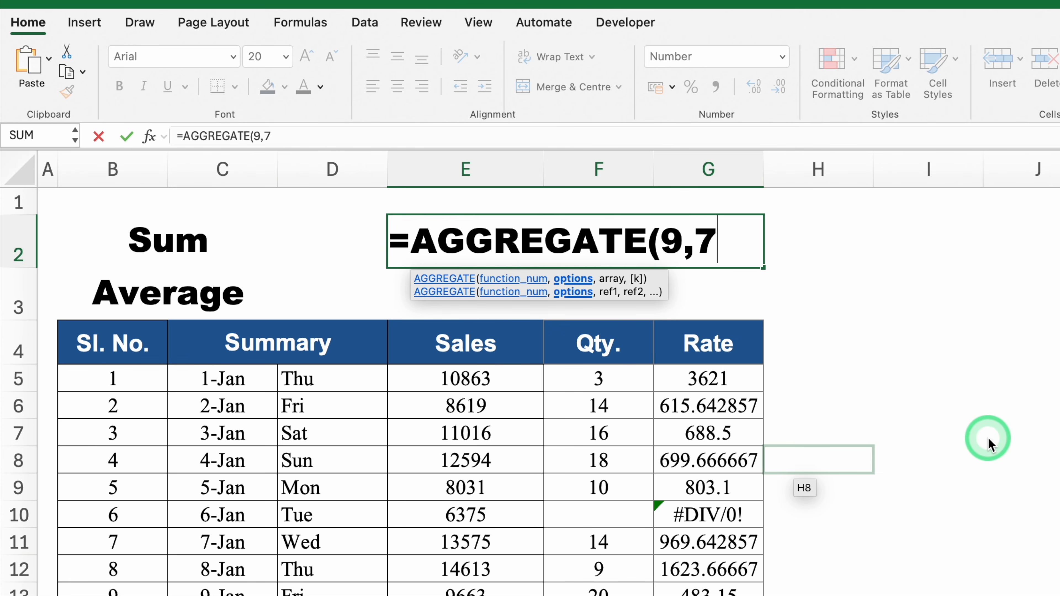
text(,)
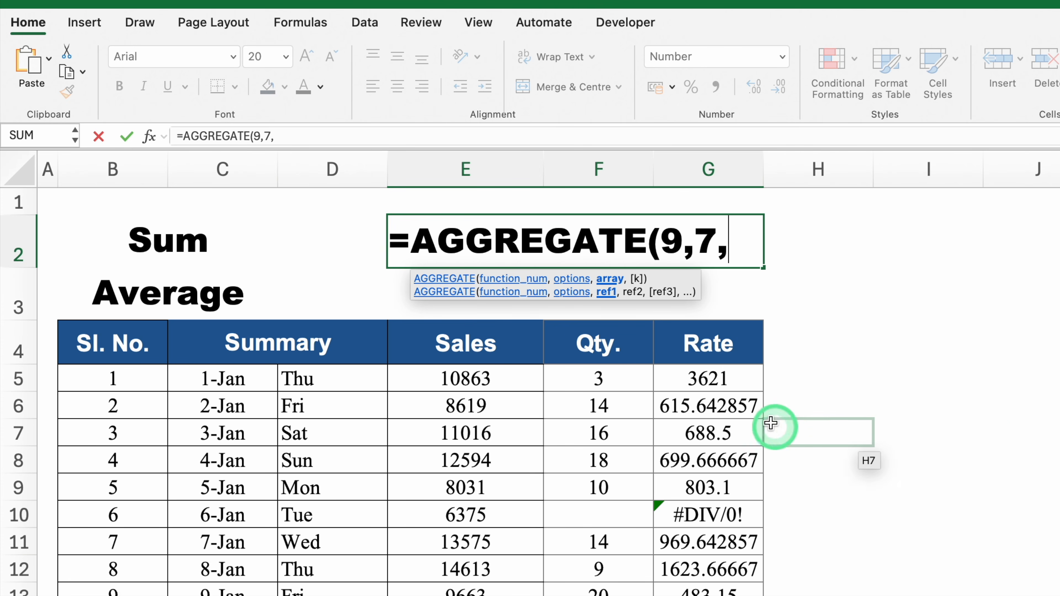
drag(734, 375, 739, 595)
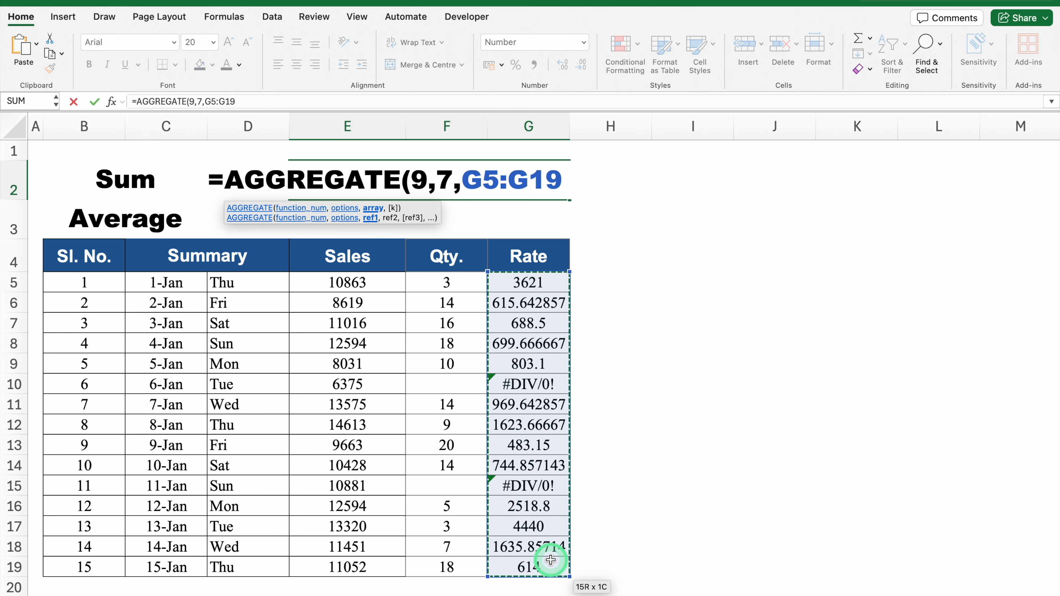
text())
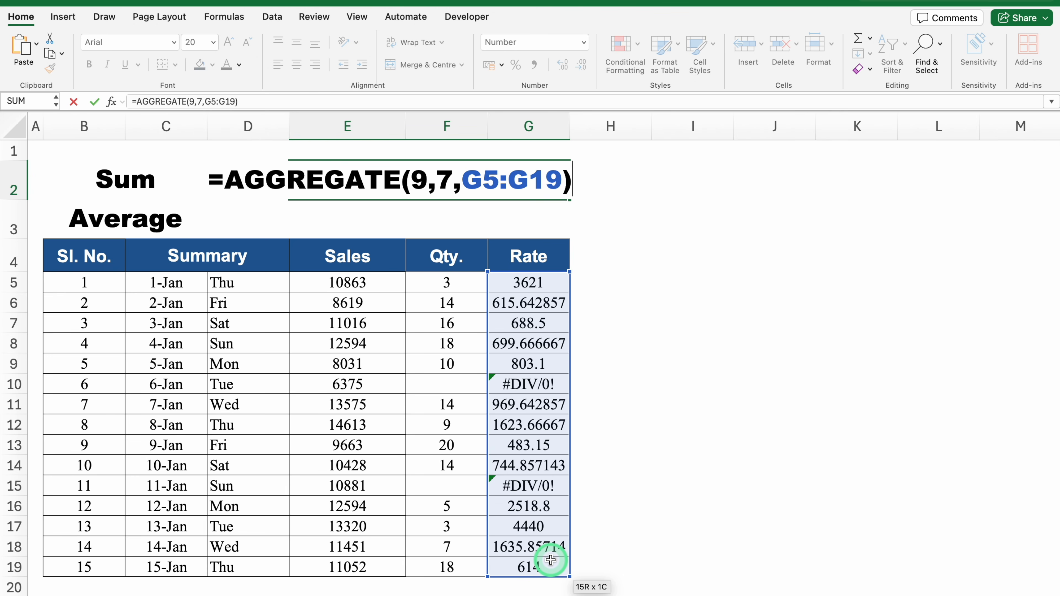
key(Return)
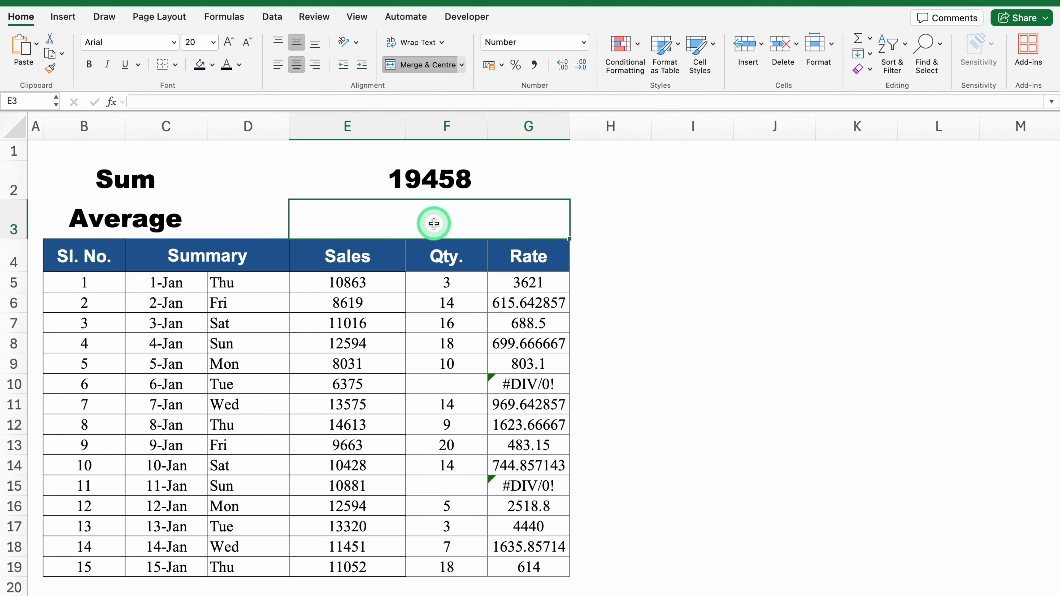
Enter the plain formula =SUM(G5:G19) in E3 for comparison with the AGGREGATE total
text(=SUM)
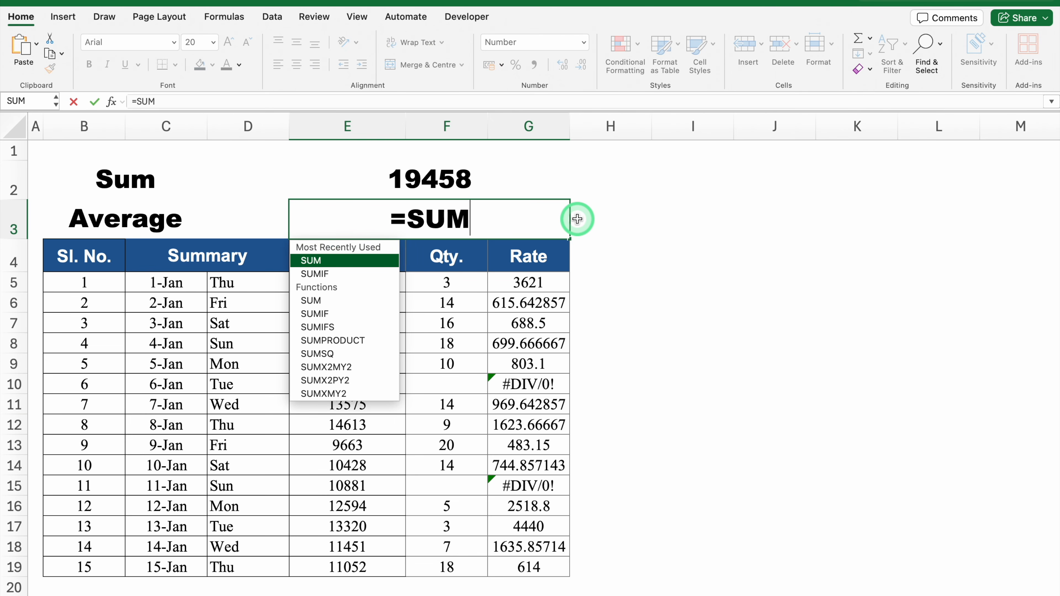
text(()
click(543, 284)
drag(543, 283, 545, 559)
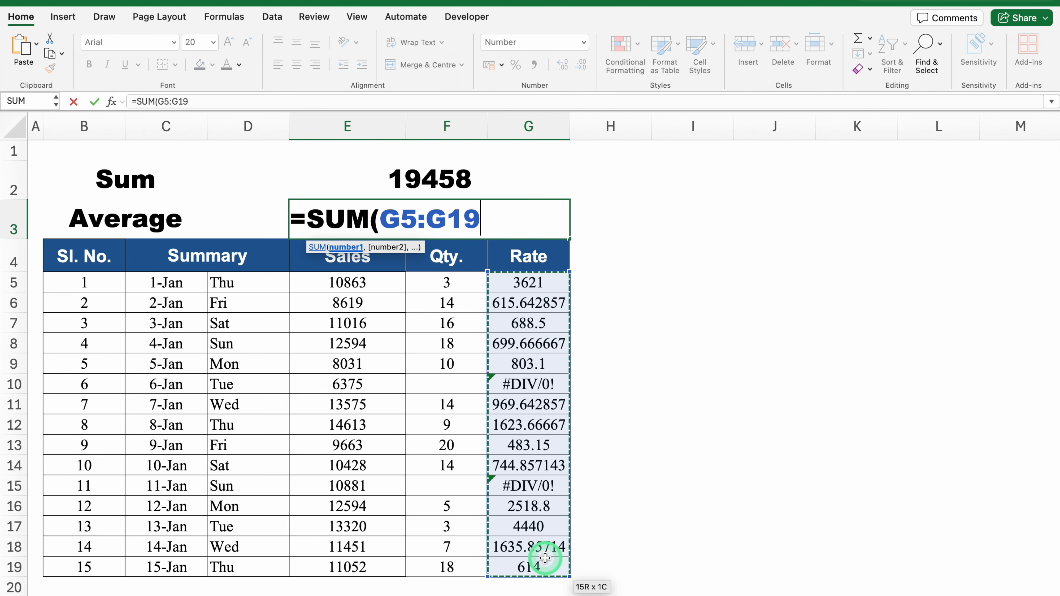
text())
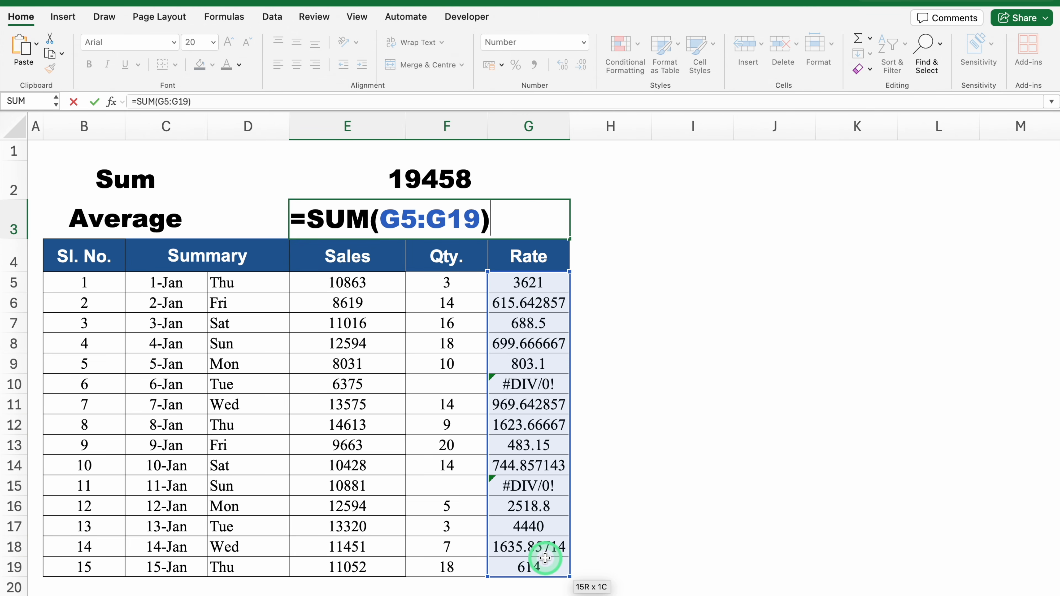
key(Return)
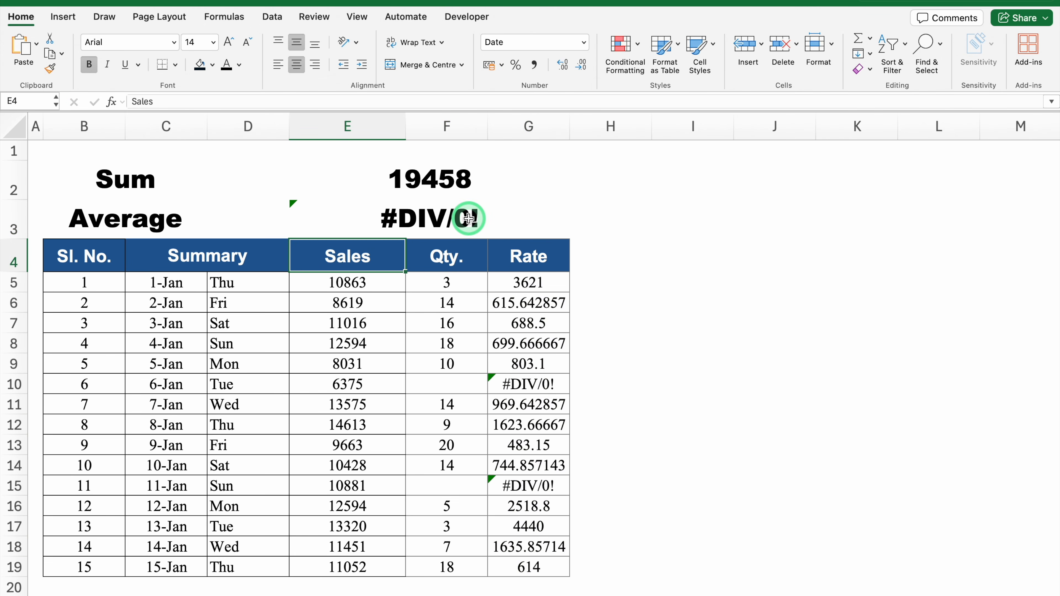
Clear the two error cells G10 and G15 in the Rate column and change the Average label in B3 to SUM
click(550, 389)
key(Delete)
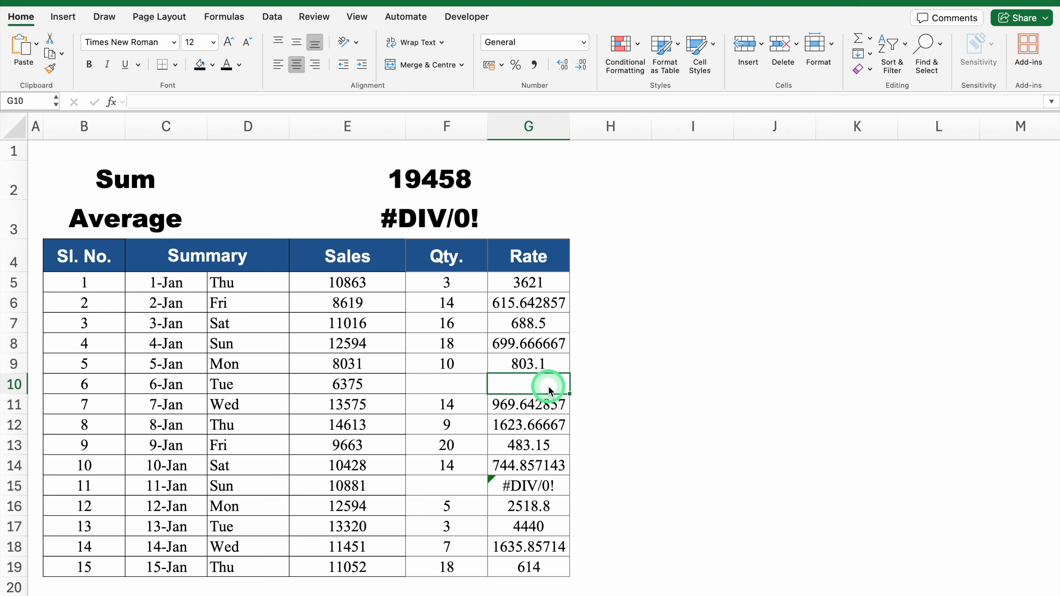
click(553, 484)
key(Delete)
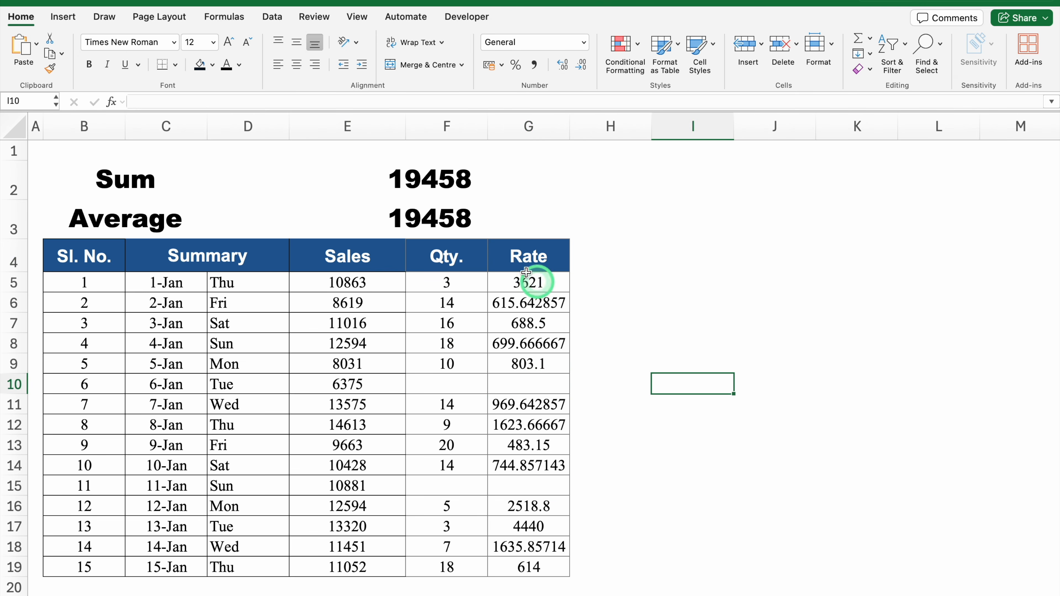
click(147, 216)
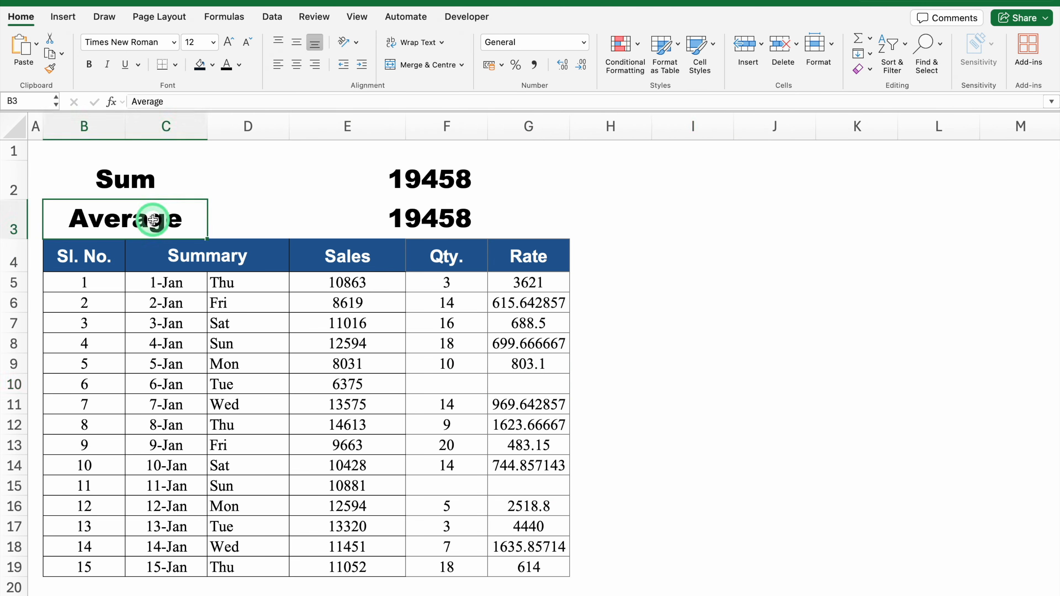
click(643, 260)
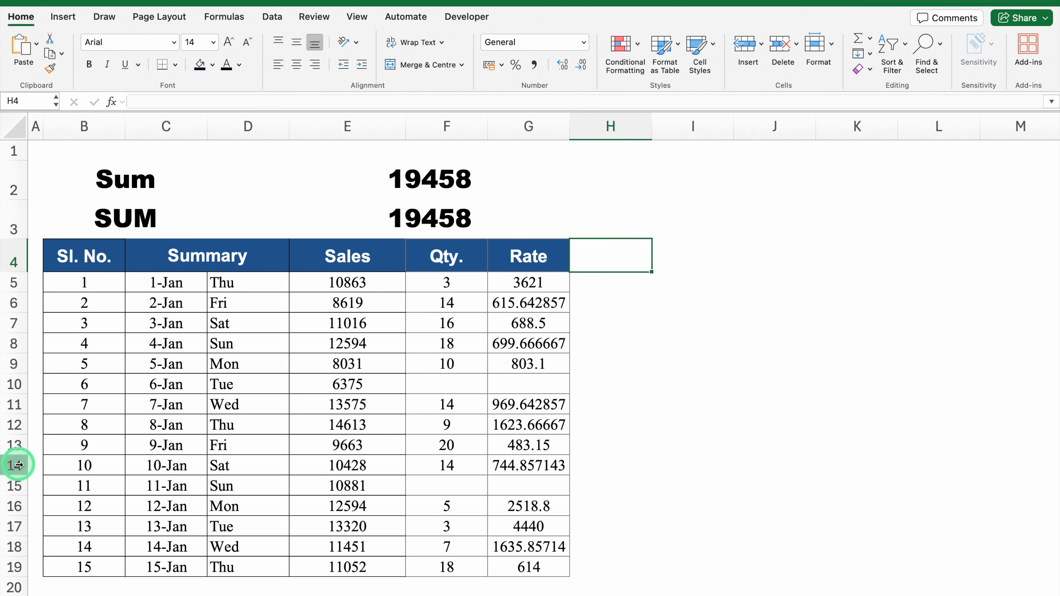
Hide rows 15 to 19 and inspect the SUM formula in E3 against the AGGREGATE total in E2
drag(15, 484, 24, 561)
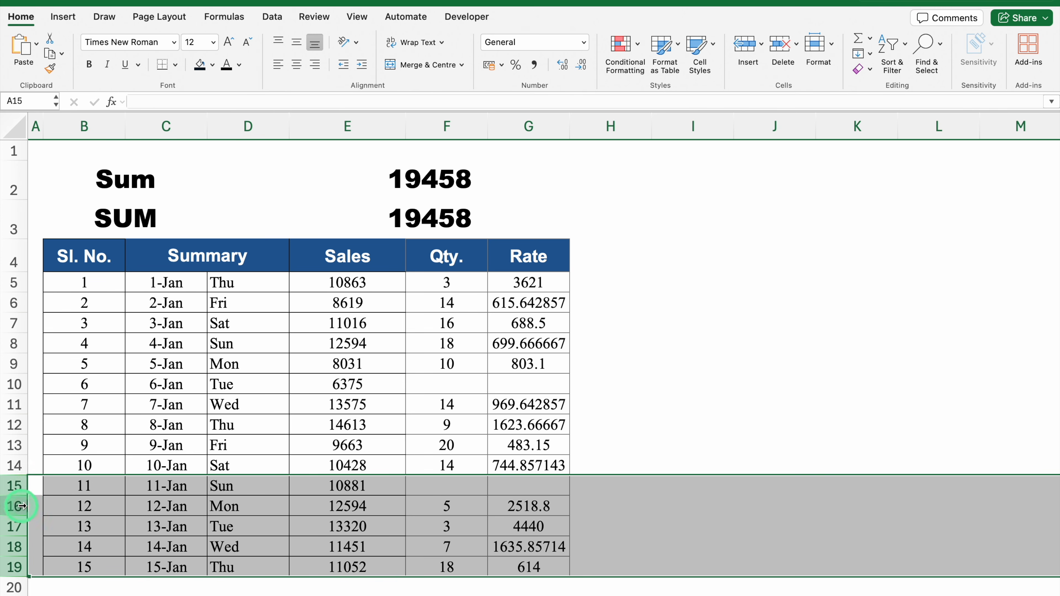
right_click(16, 486)
click(59, 588)
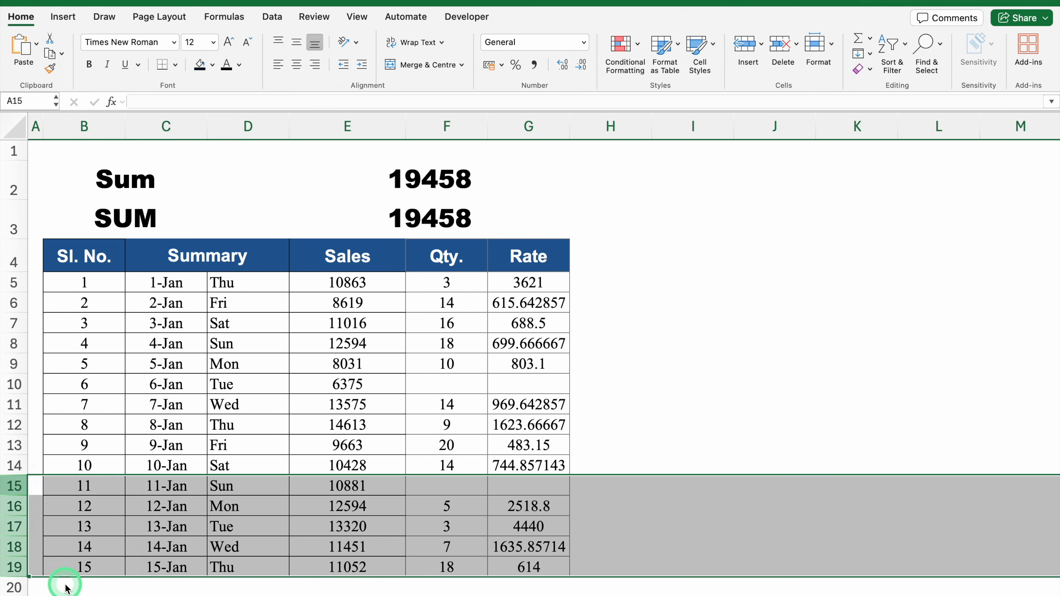
click(693, 342)
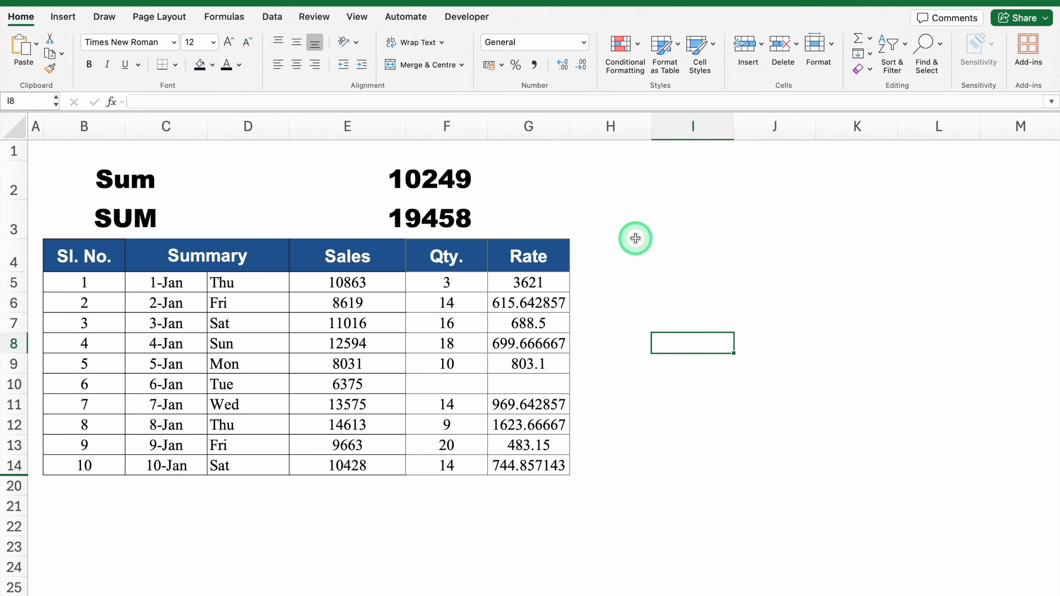
click(460, 218)
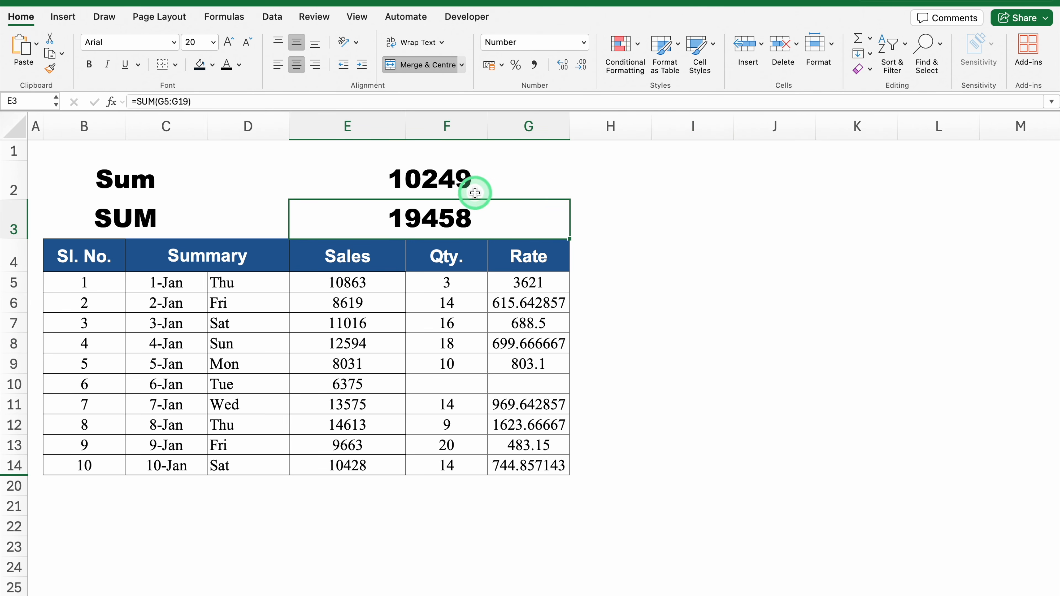
Compare the AGGREGATE formula in E2 with the SUM formula in E3 while rows 15 to 19 are hidden
click(478, 185)
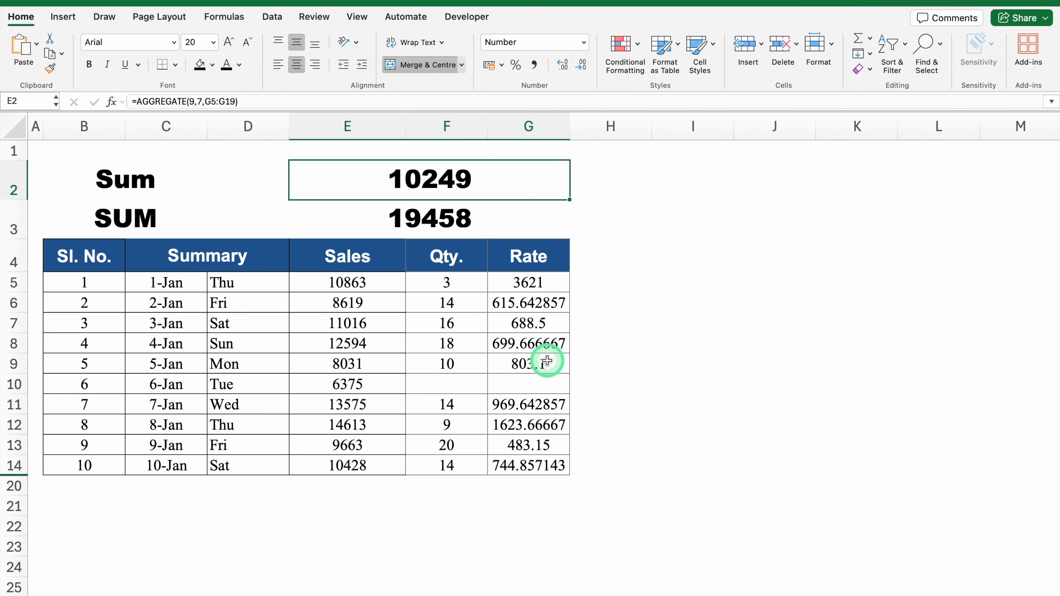
double_click(500, 180)
double_click(504, 213)
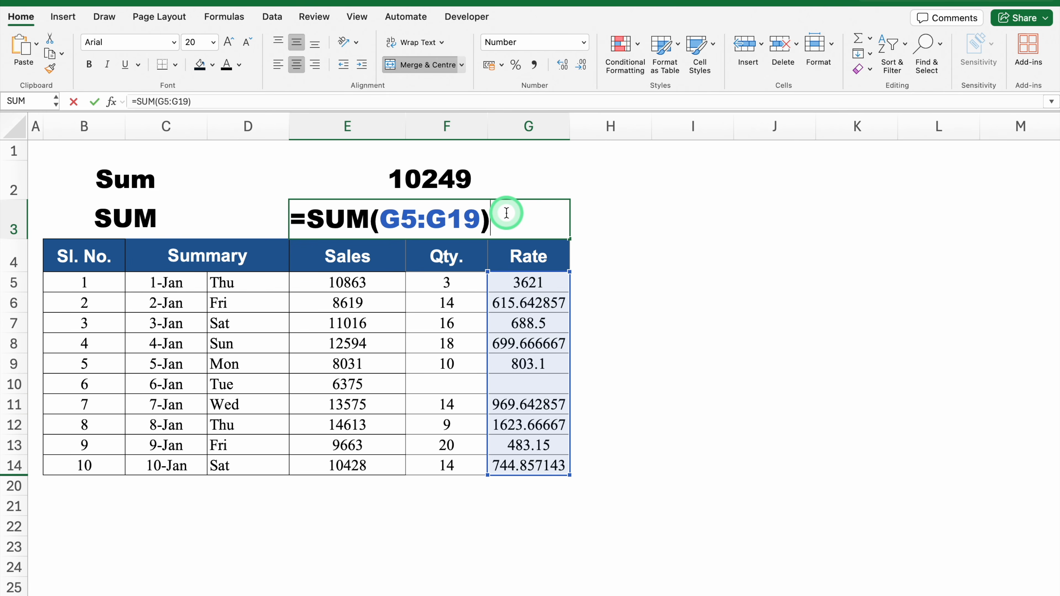
click(711, 313)
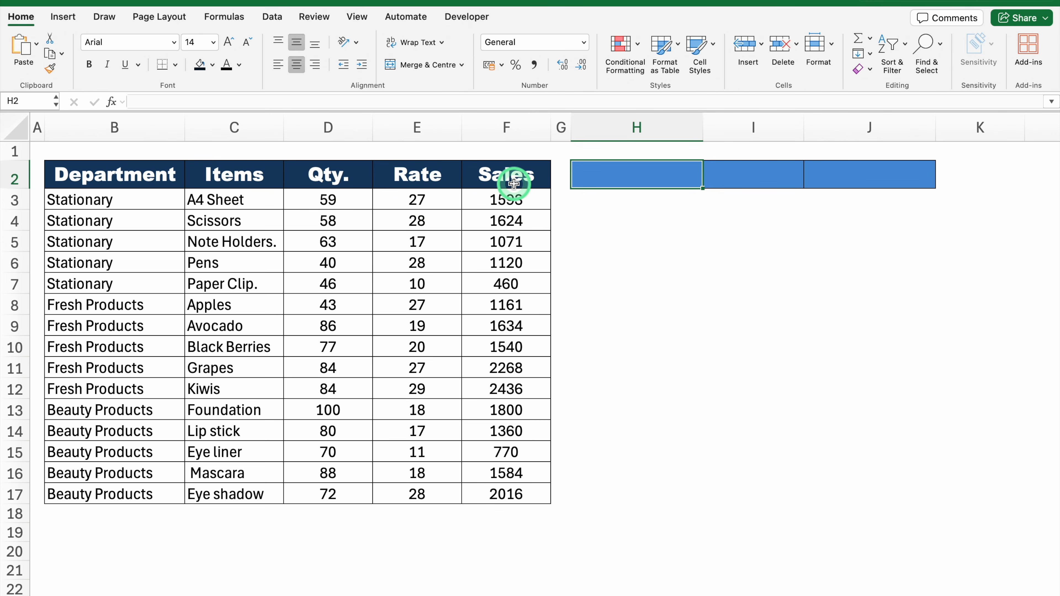
Enter the whole-column reference =C:C in H2 to bring in the Items column
text(=)
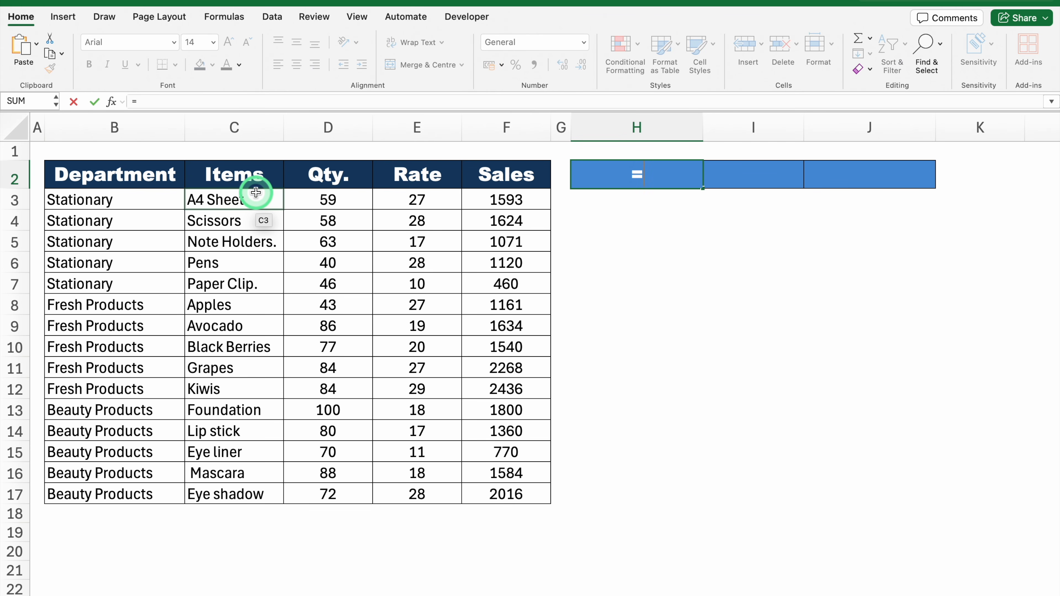
click(253, 121)
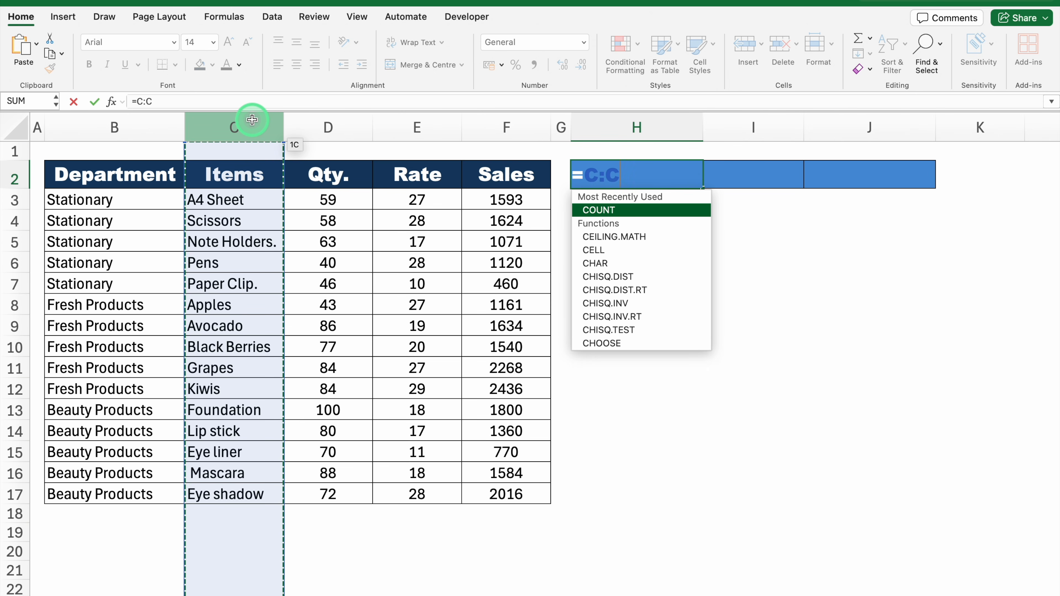
key(Return)
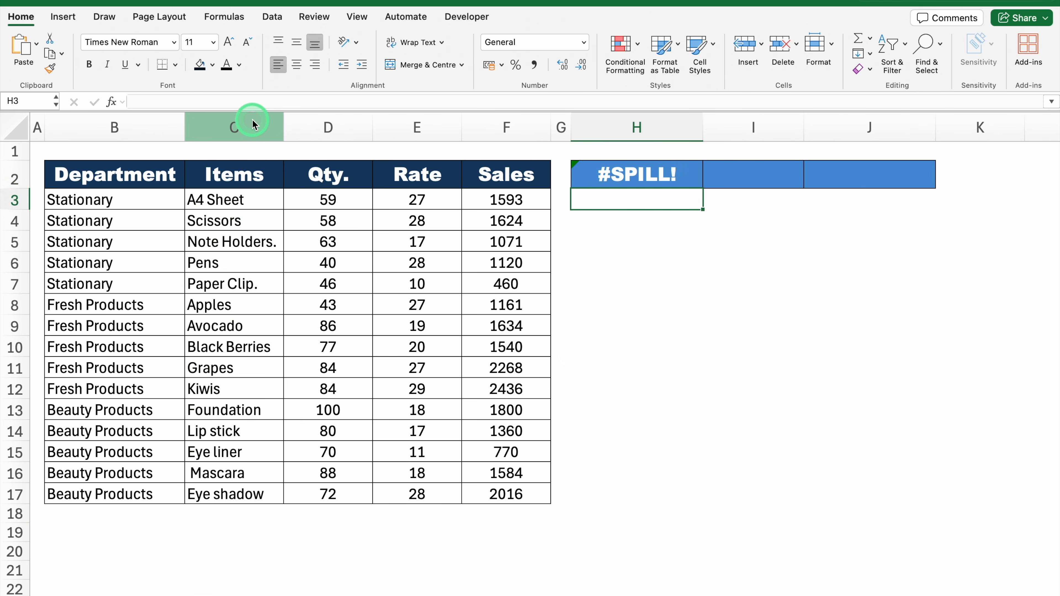
Change the H2 formula to =C:.C so that trailing blank cells are trimmed from the Items column
click(656, 174)
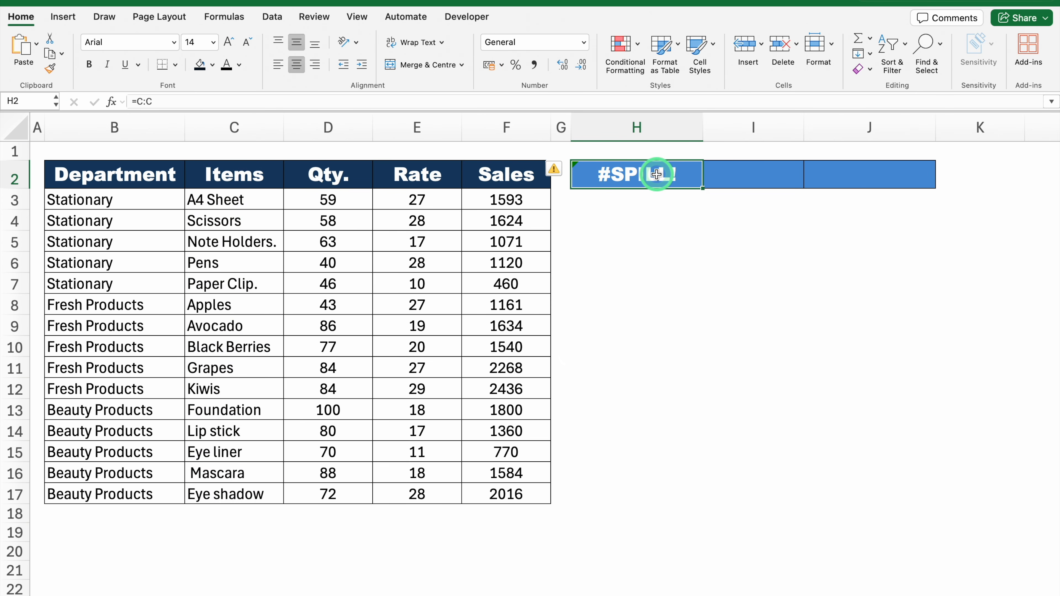
double_click(673, 173)
click(606, 174)
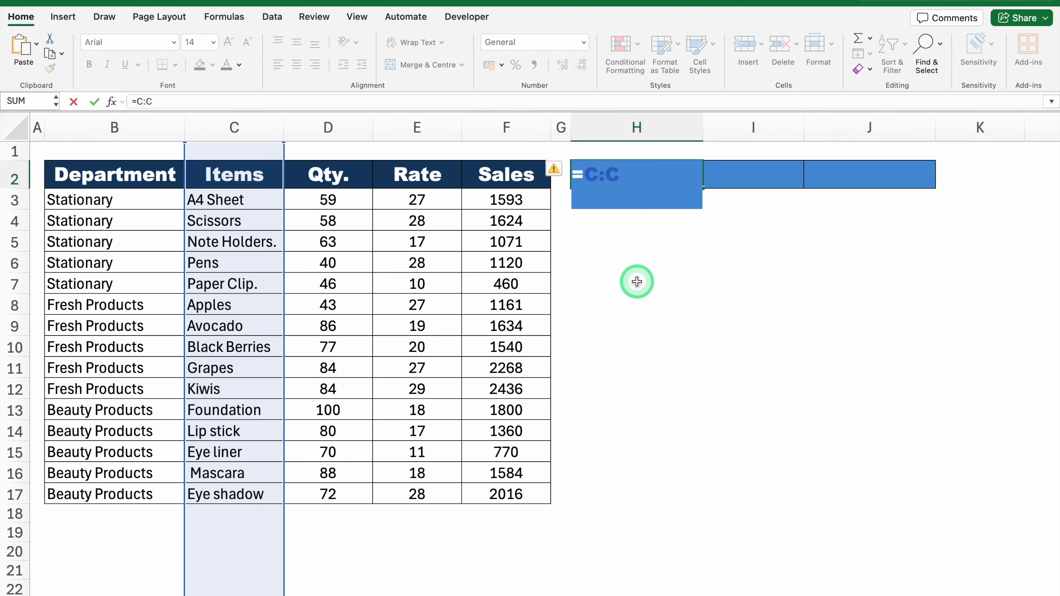
text(.)
key(Return)
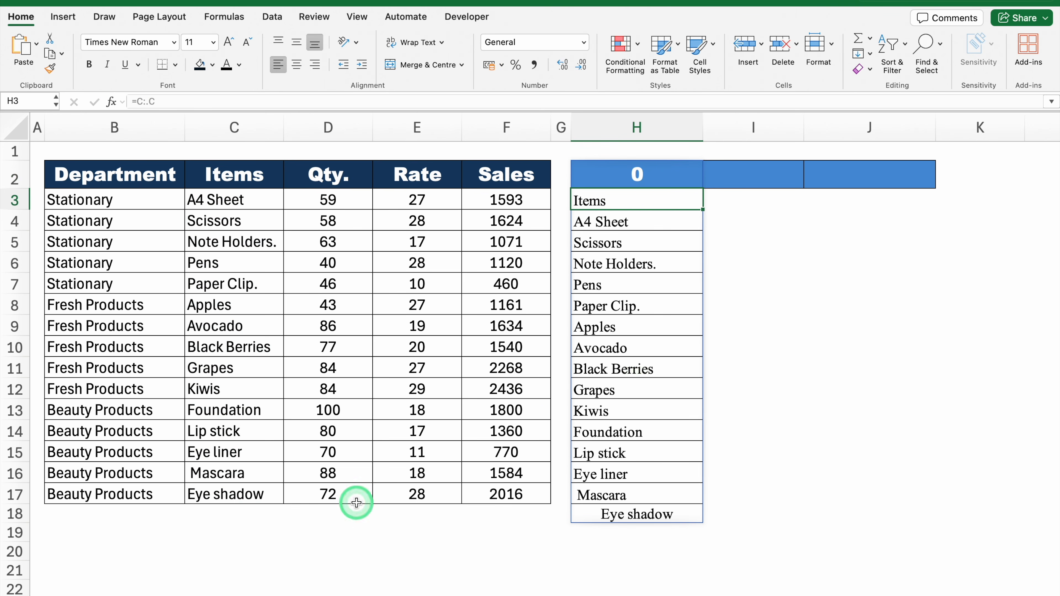
Try a test name in C18 below the Items list to check the dynamic list, and undo the entry
click(236, 514)
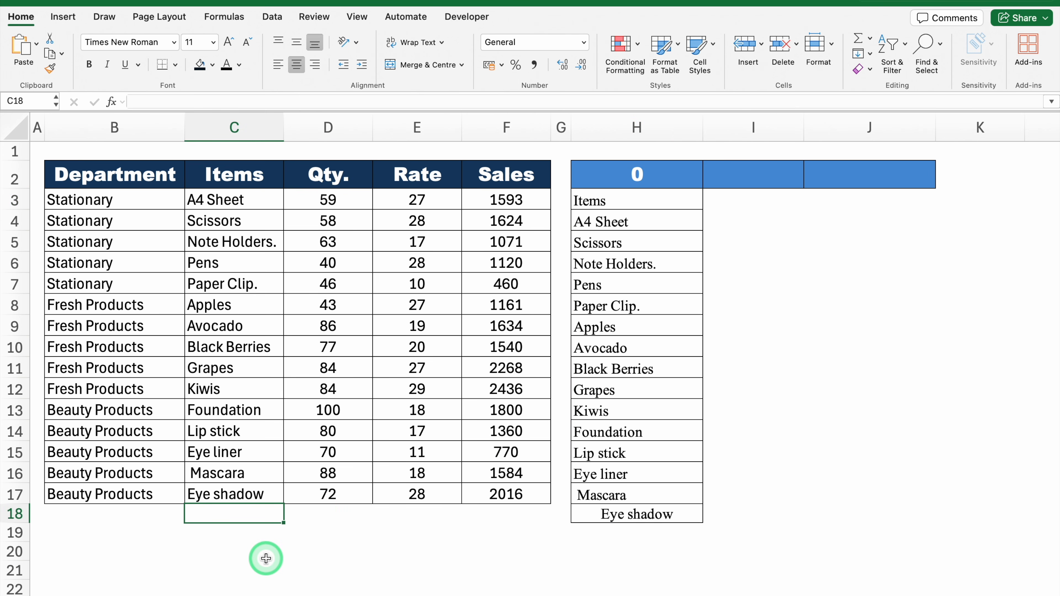
text(Vijay)
key(Return)
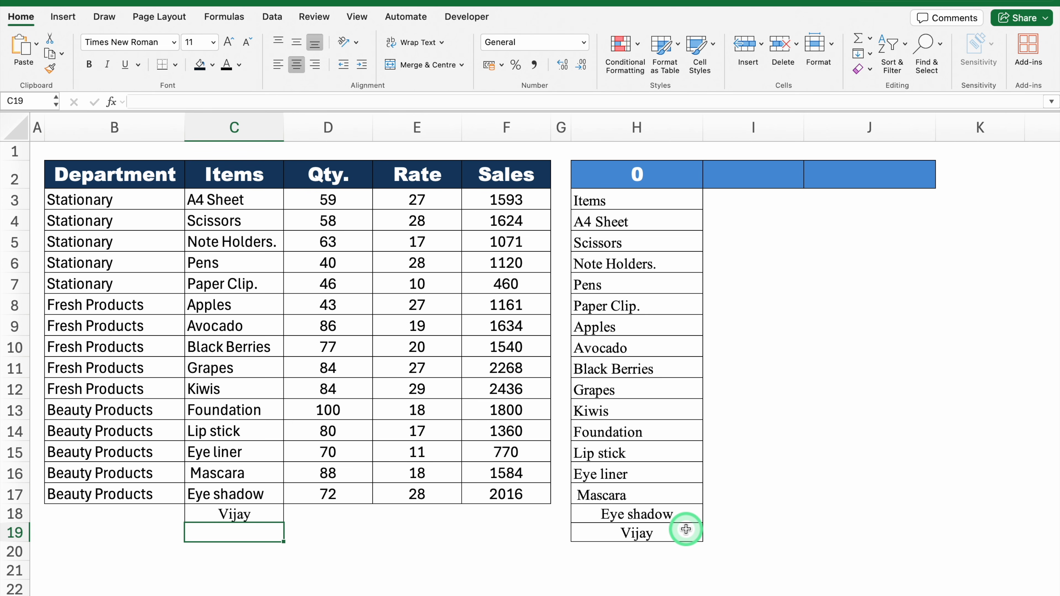
key(super+z)
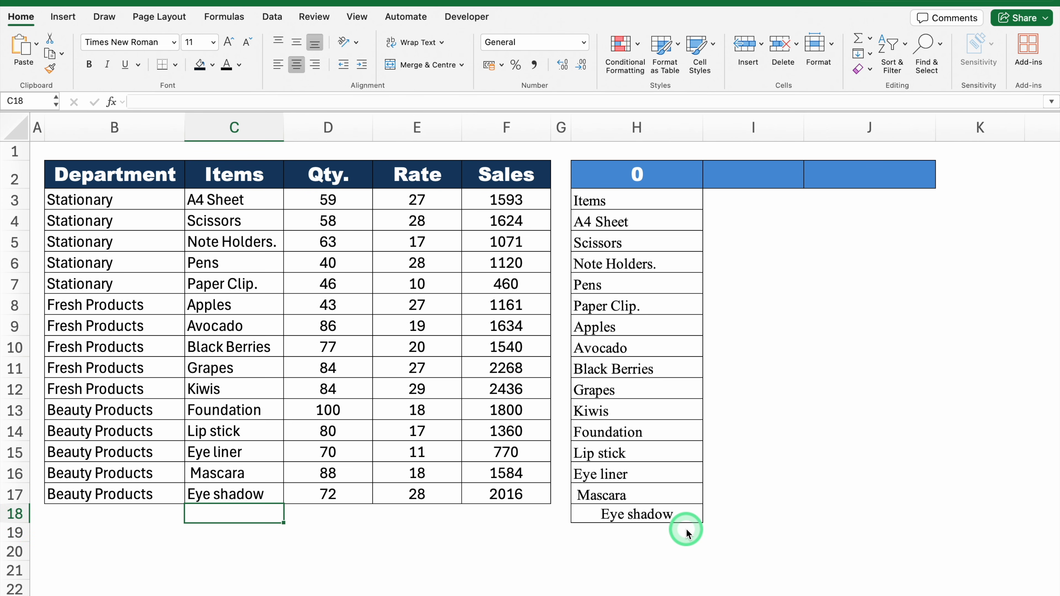
Change the H2 formula to =C.:.C so that leading blank cells are trimmed as well
click(677, 174)
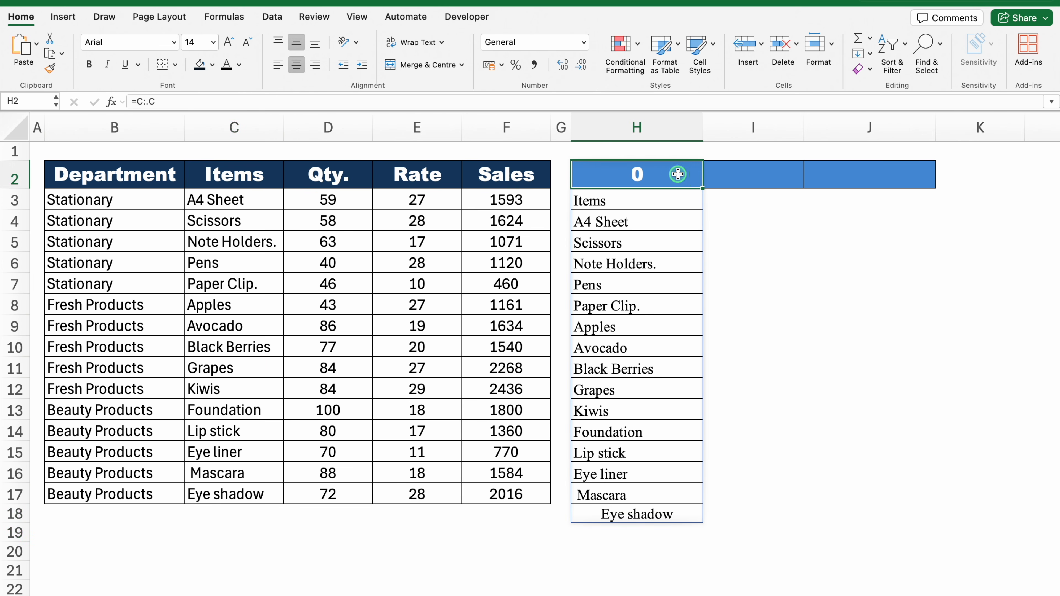
double_click(678, 174)
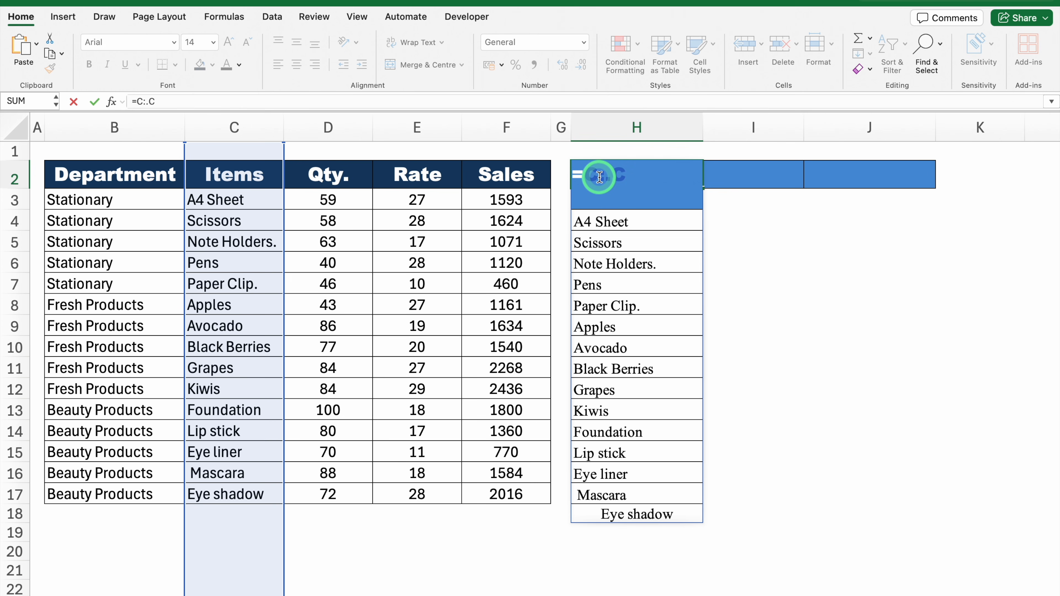
text(.)
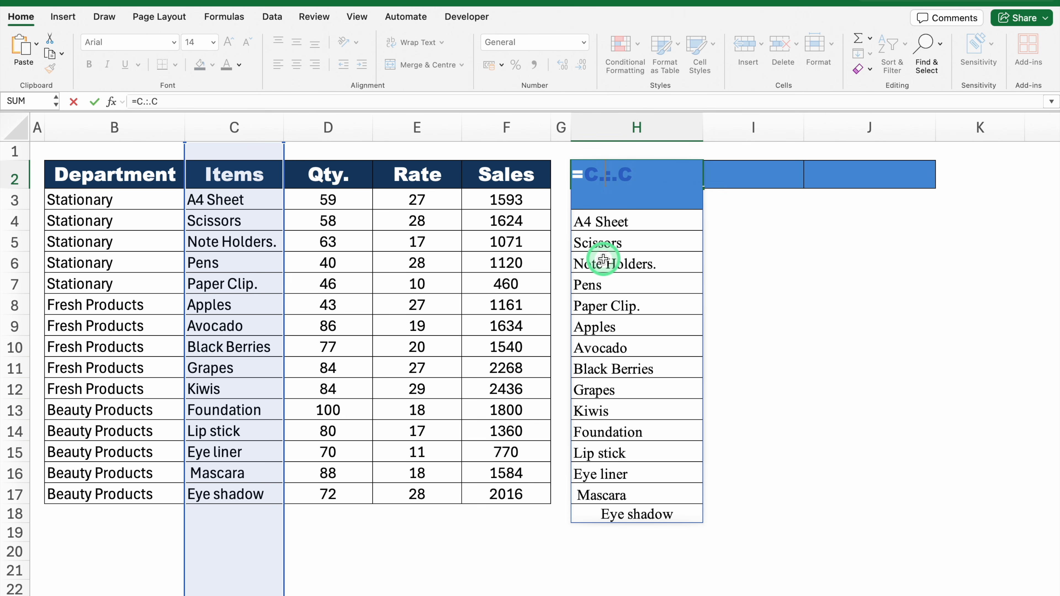
key(ctrl+Return)
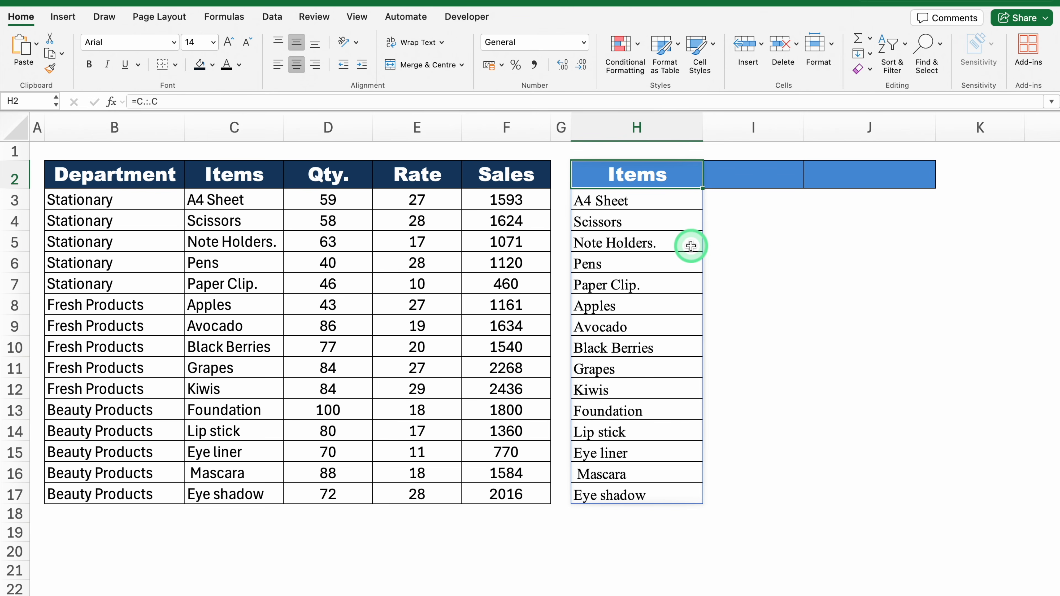
Enter the whole-column reference =E:F in I2 to bring in the Rate and Sales columns
click(731, 178)
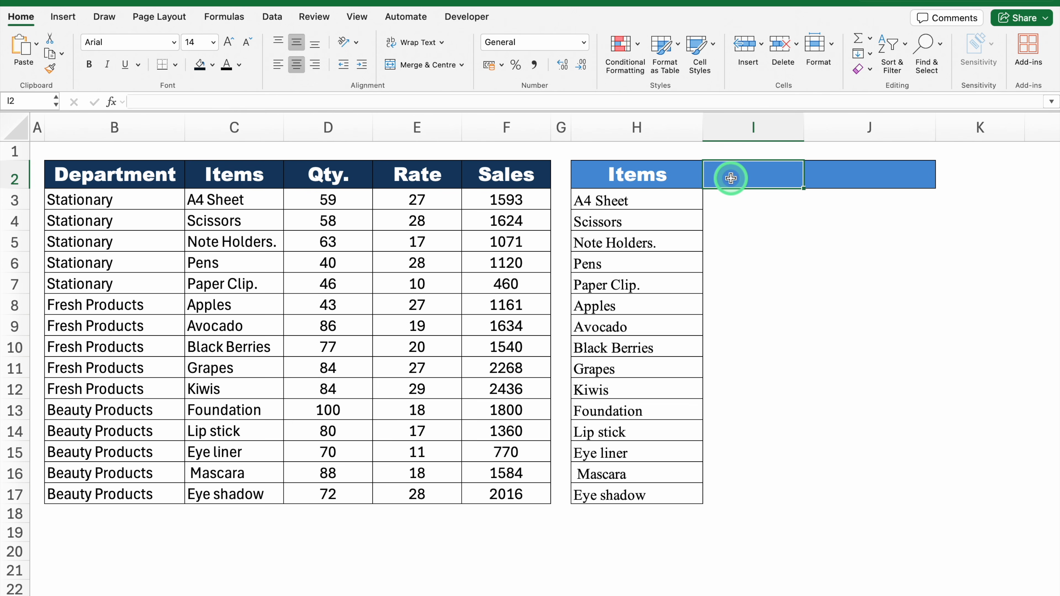
text(=)
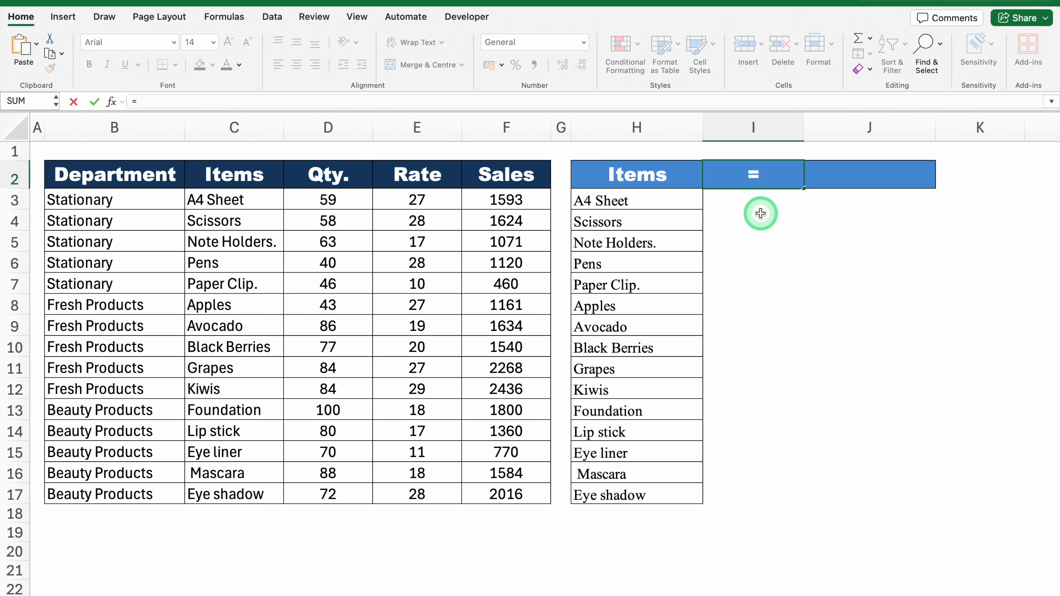
click(416, 128)
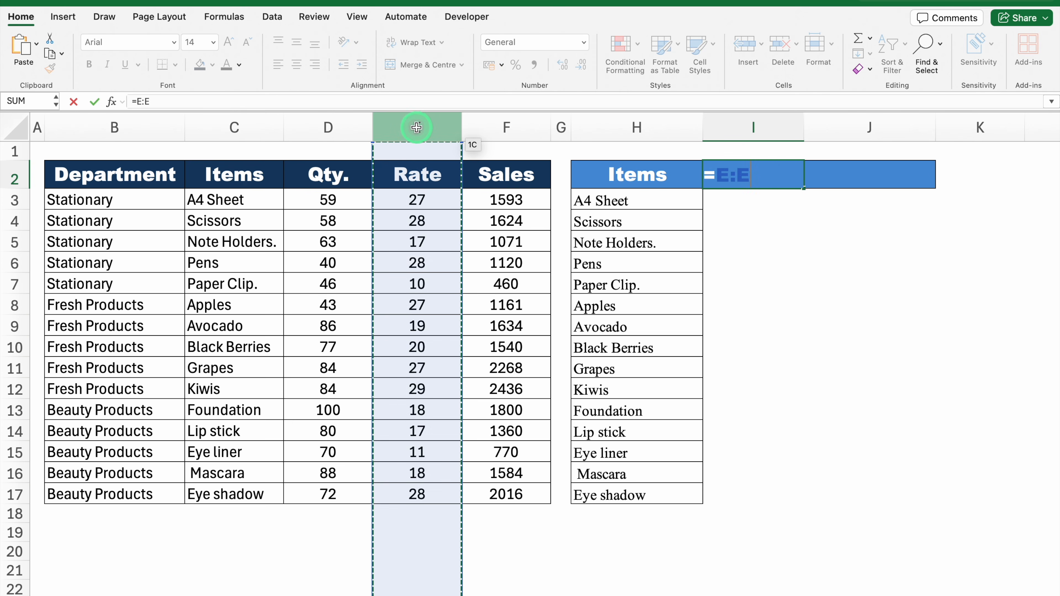
drag(417, 127, 483, 135)
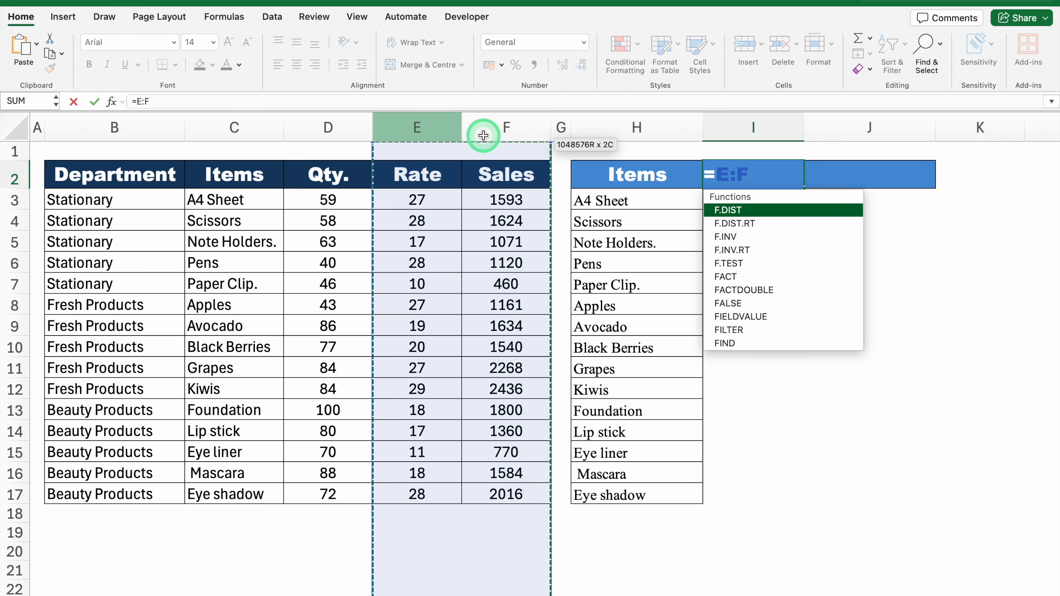
key(Return)
key(Up)
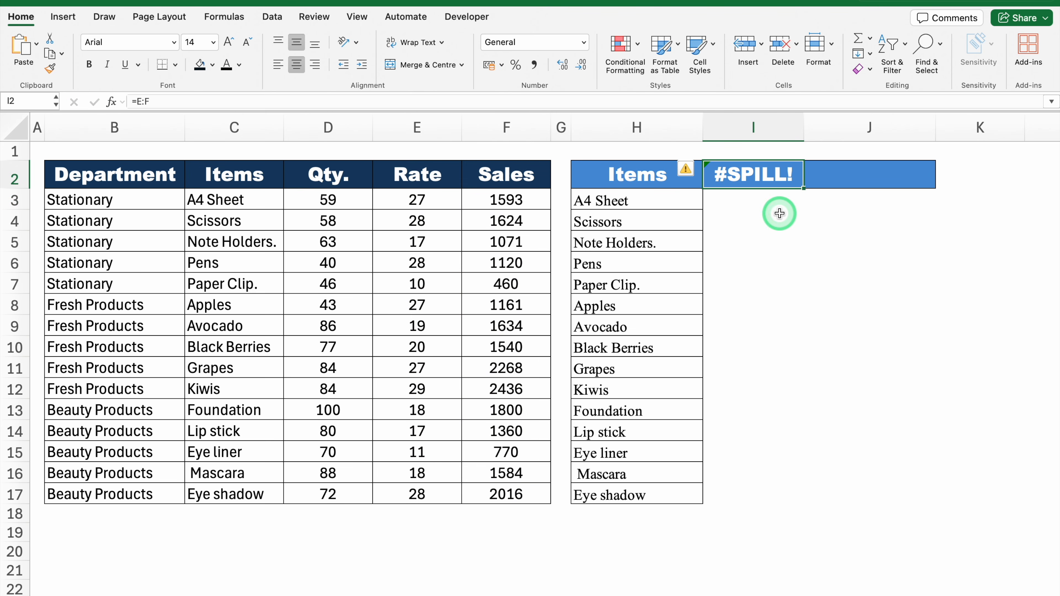
Change the I2 formula to =E.:.F to trim leading and trailing blanks from the Rate and Sales columns
double_click(777, 173)
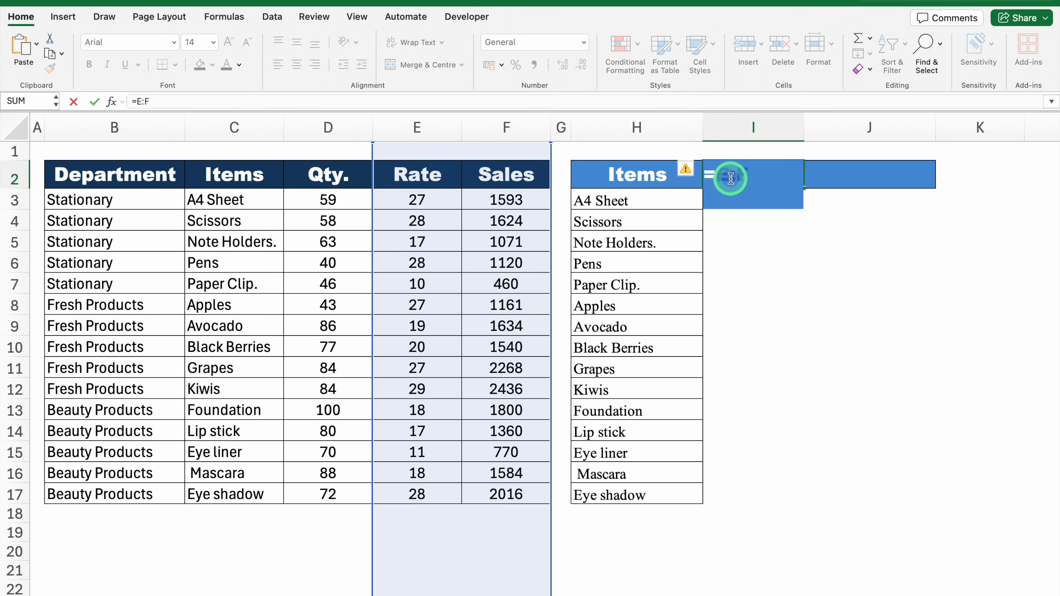
text(.:)
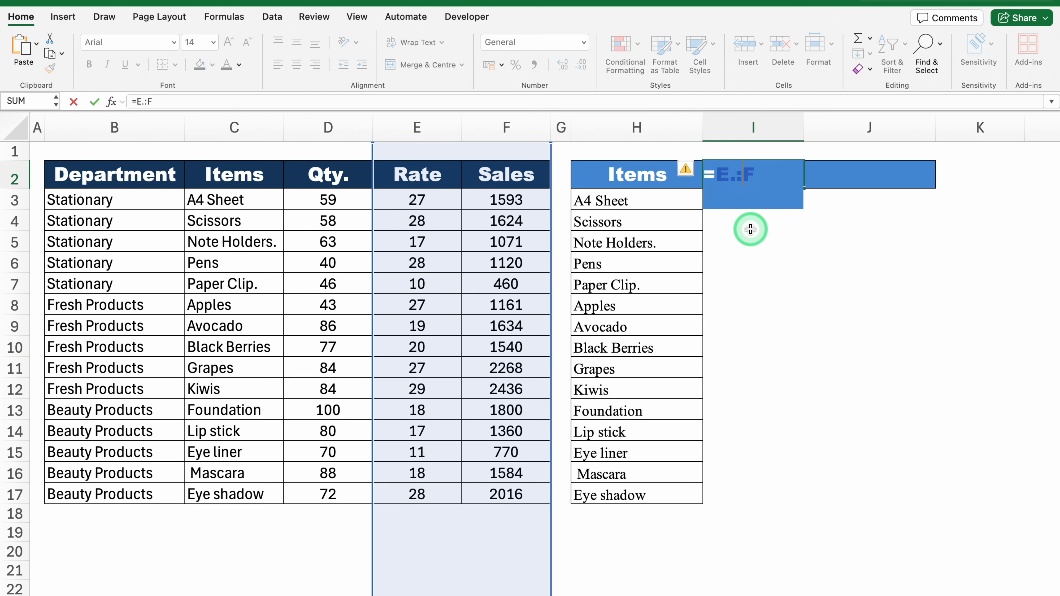
text(.)
key(Return)
click(775, 190)
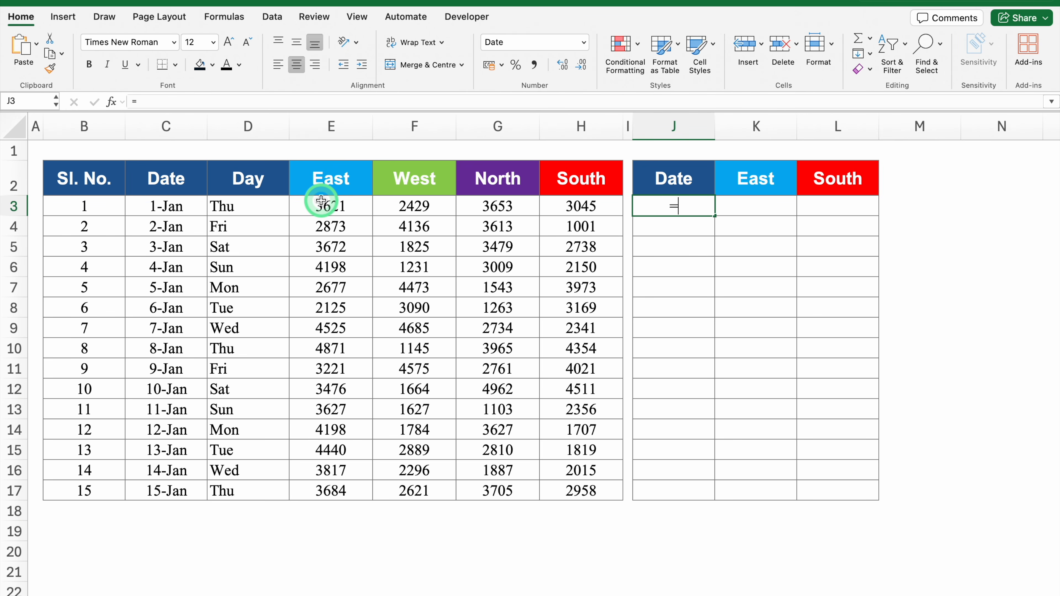
Pull the Date, East and South columns into the second table with =CHOOSE({1,2,3},C3:C17,E3:E17,H3:H17) in J3
text(=CHOOS)
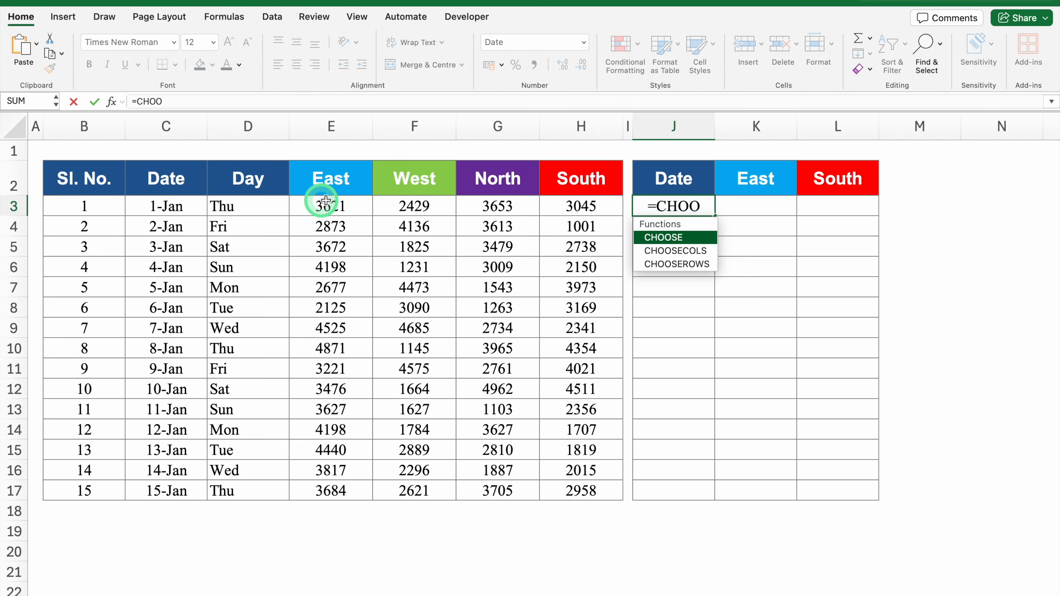
key(Tab)
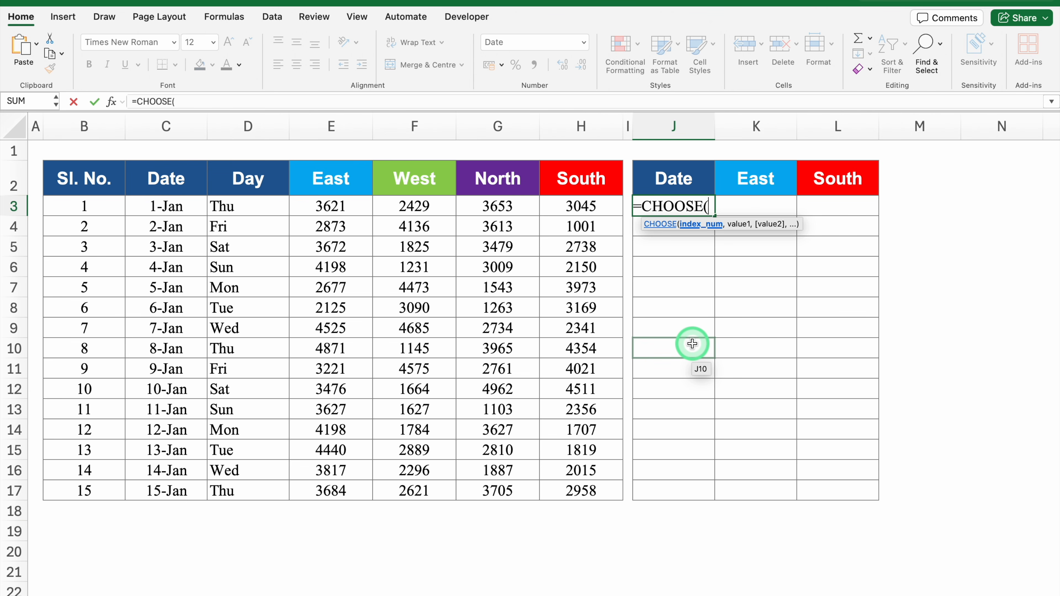
text({)
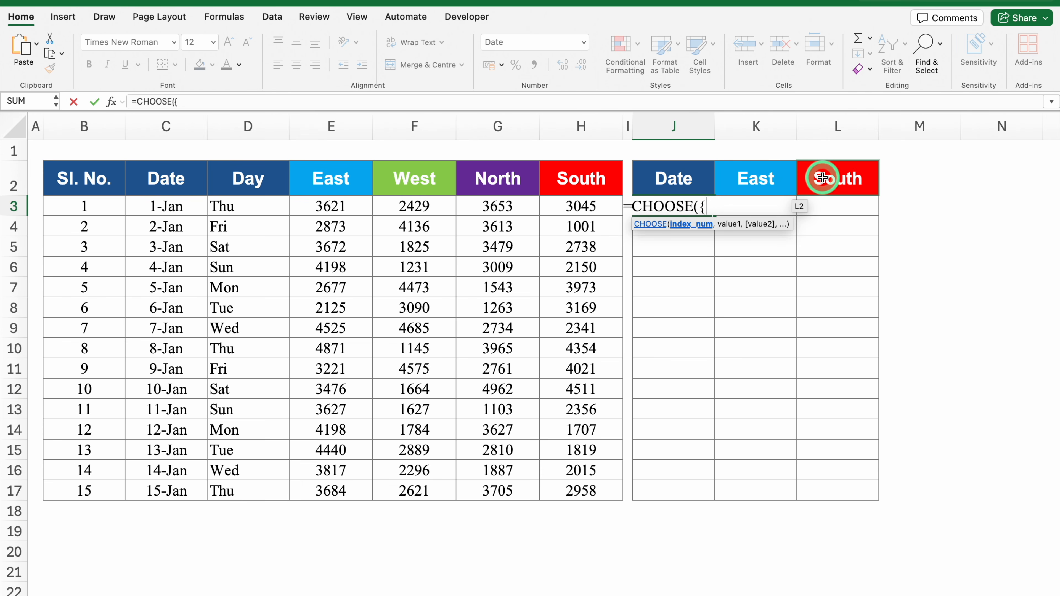
text(1,2,3)
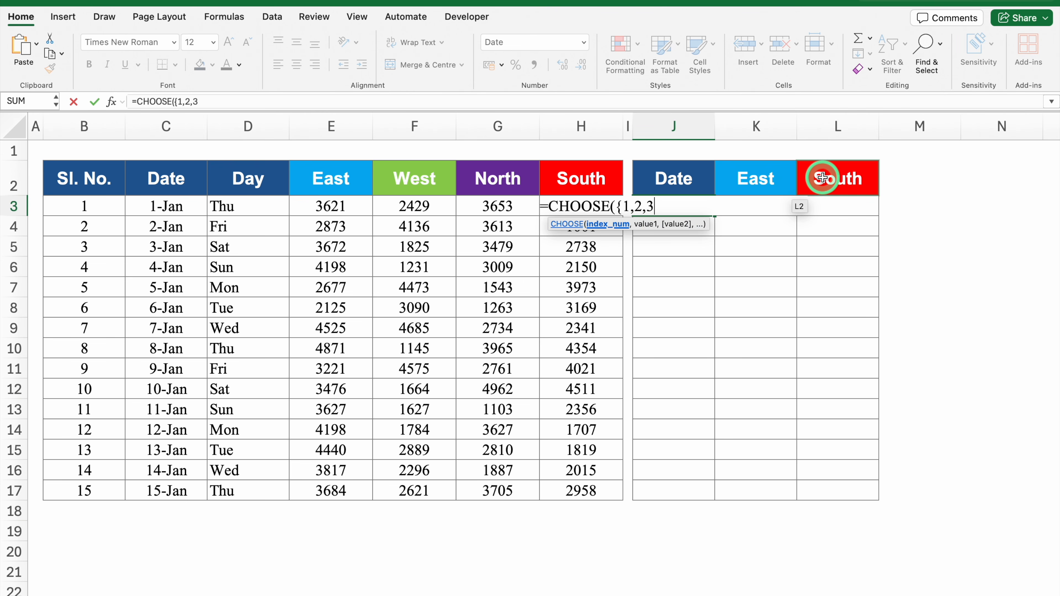
text(},)
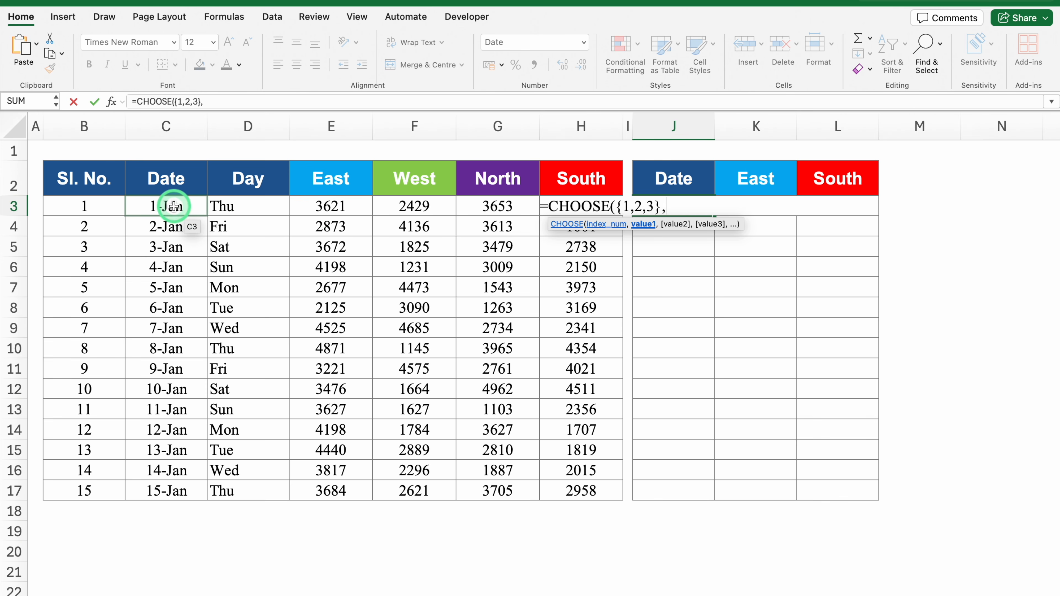
drag(174, 206, 177, 490)
text(,)
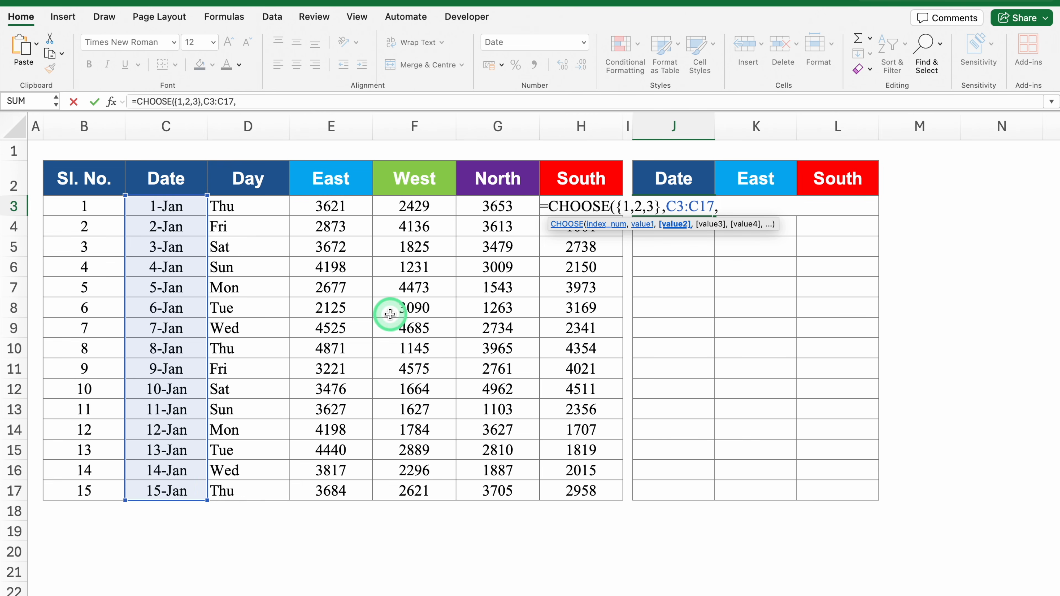
drag(351, 204, 360, 486)
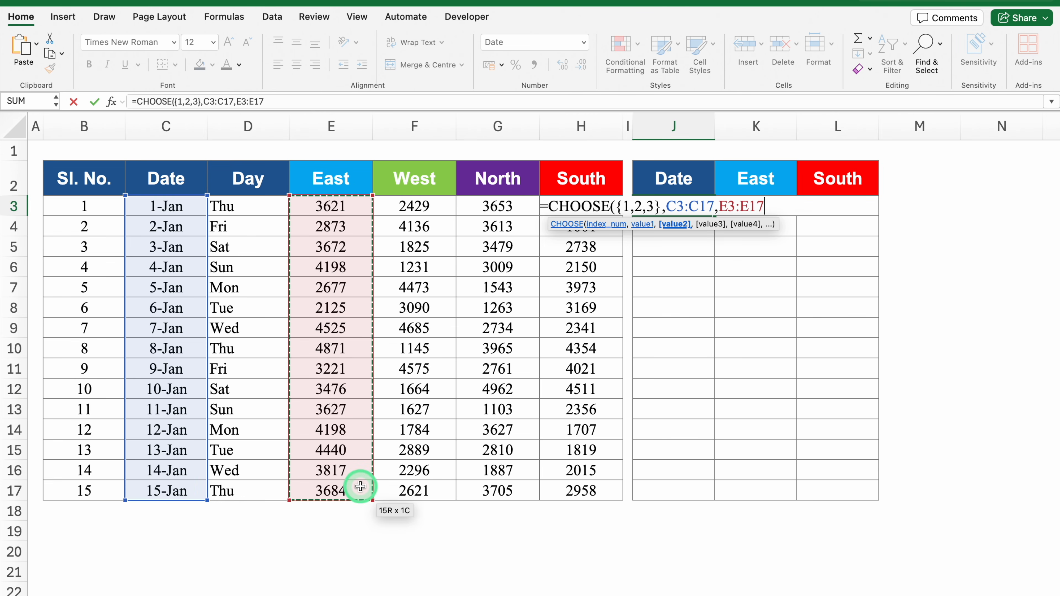
text(,)
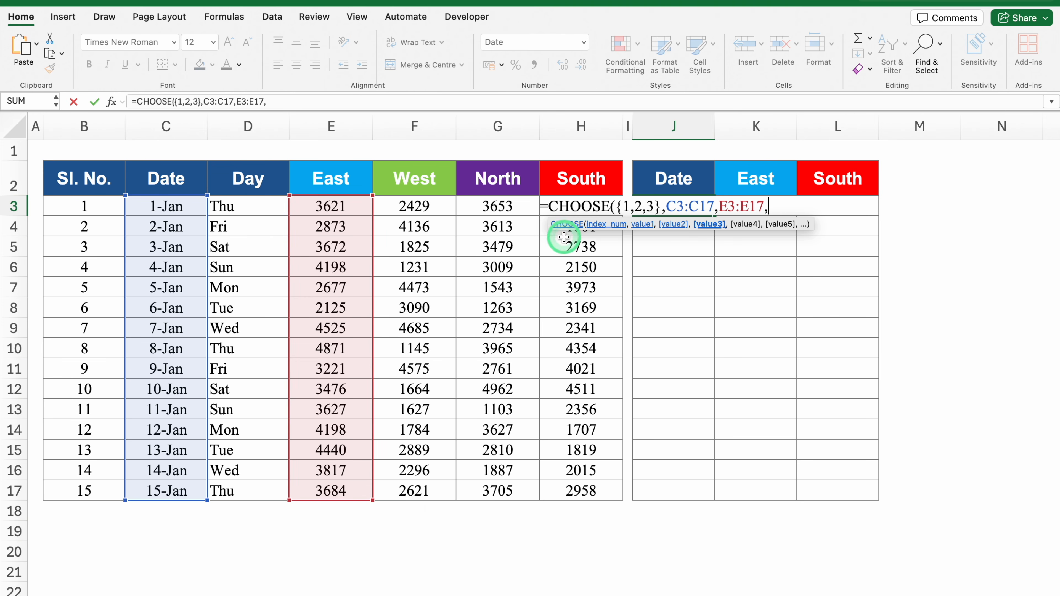
drag(601, 491, 590, 203)
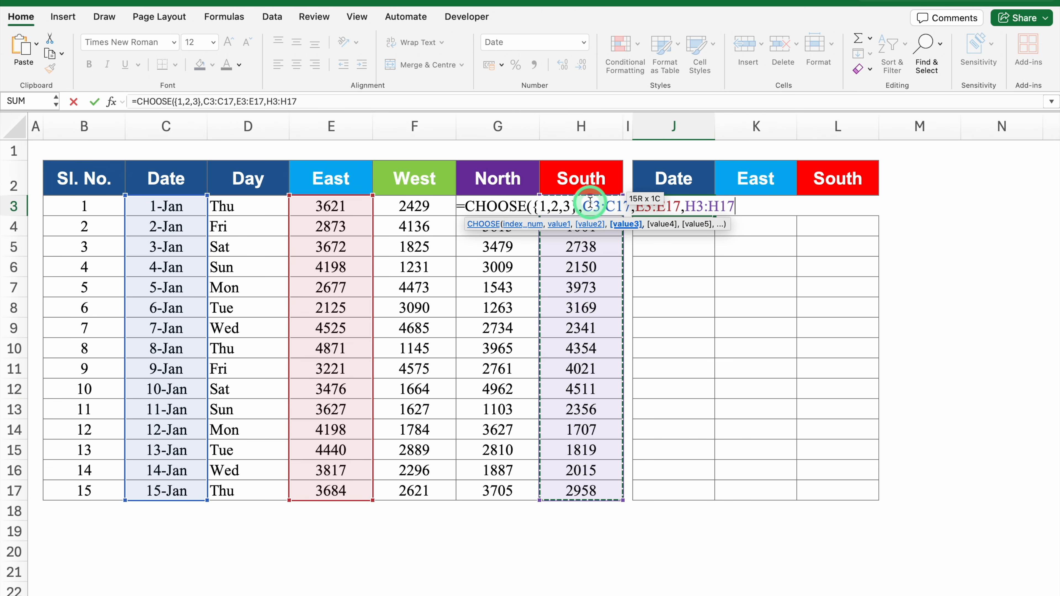
text())
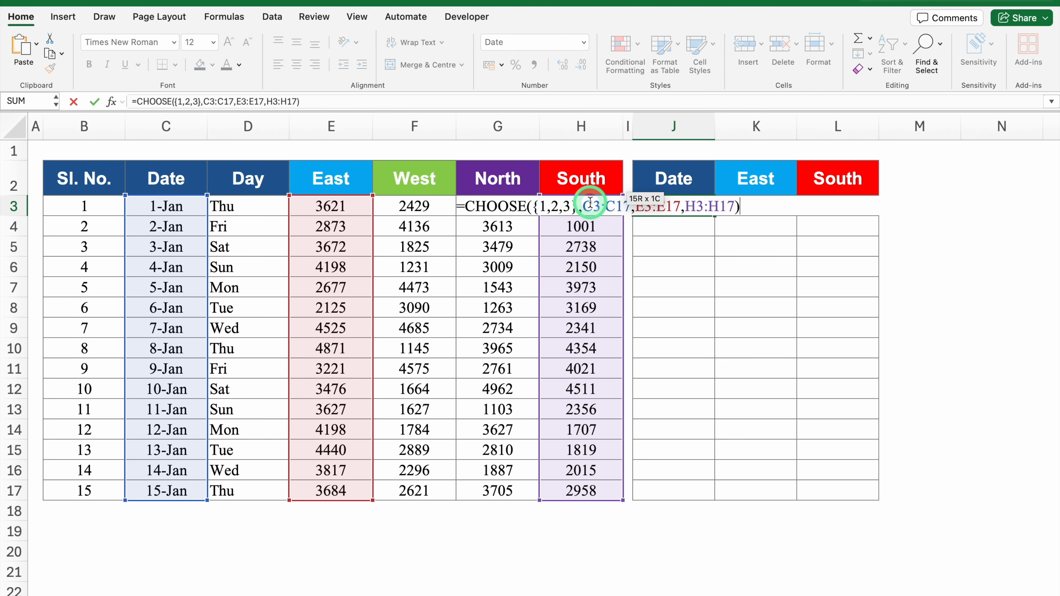
key(Return)
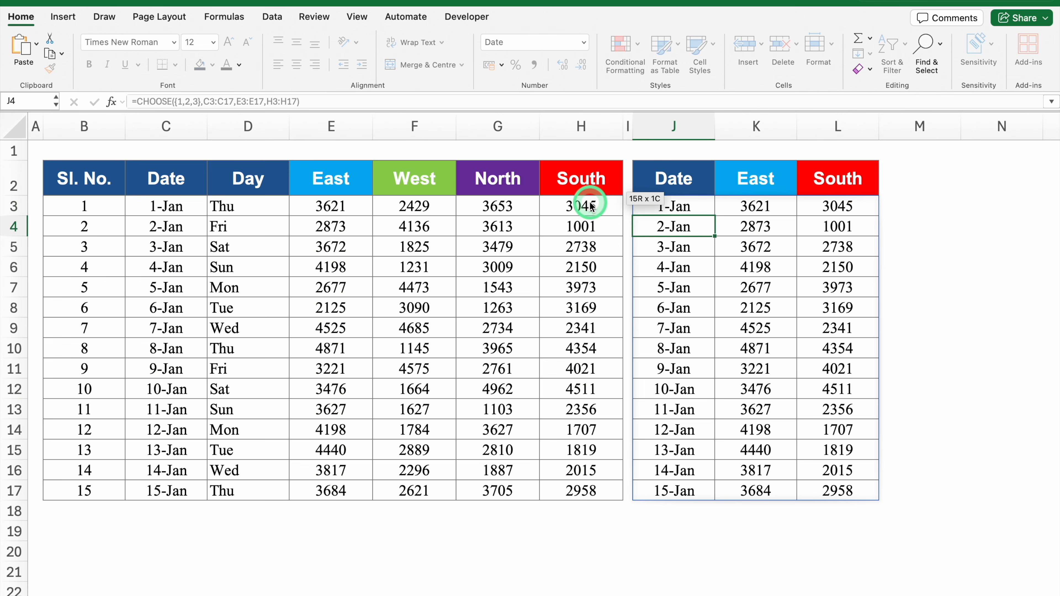
click(959, 339)
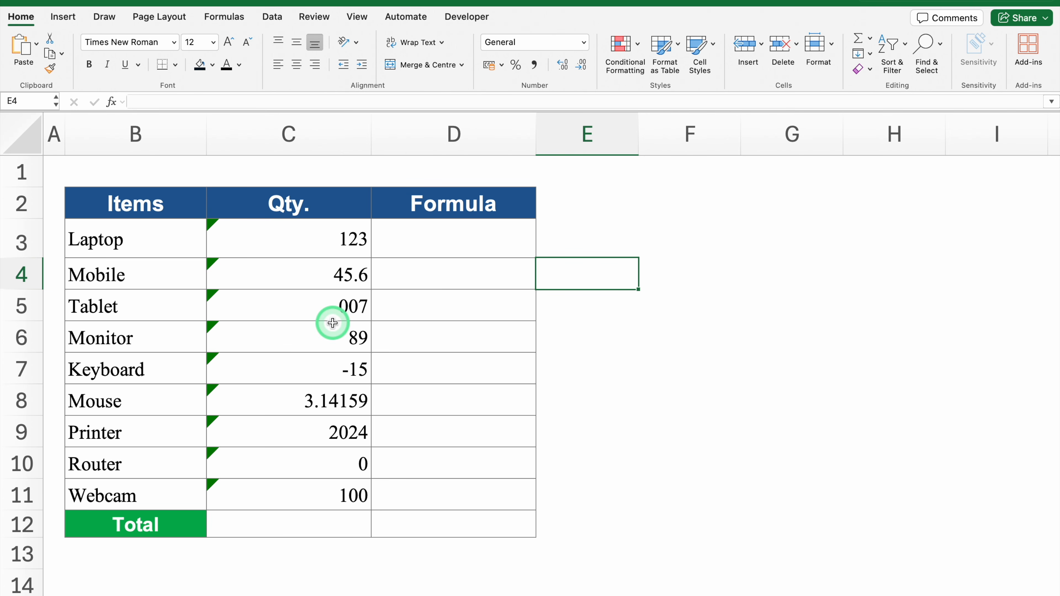
Total the Qty. column with =SUM(C3:C11) in C12
click(308, 522)
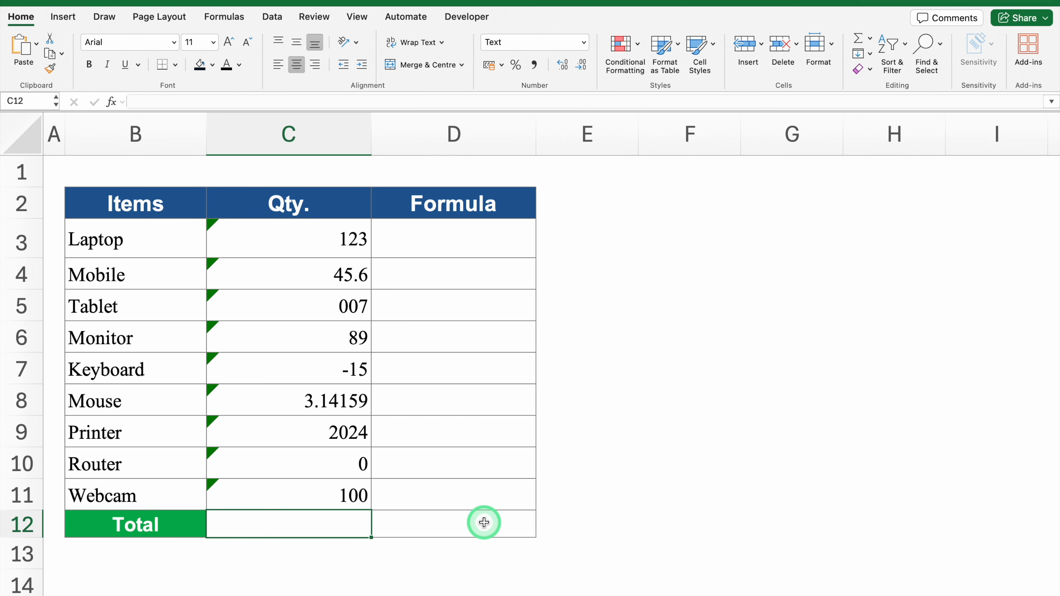
text(=SUM)
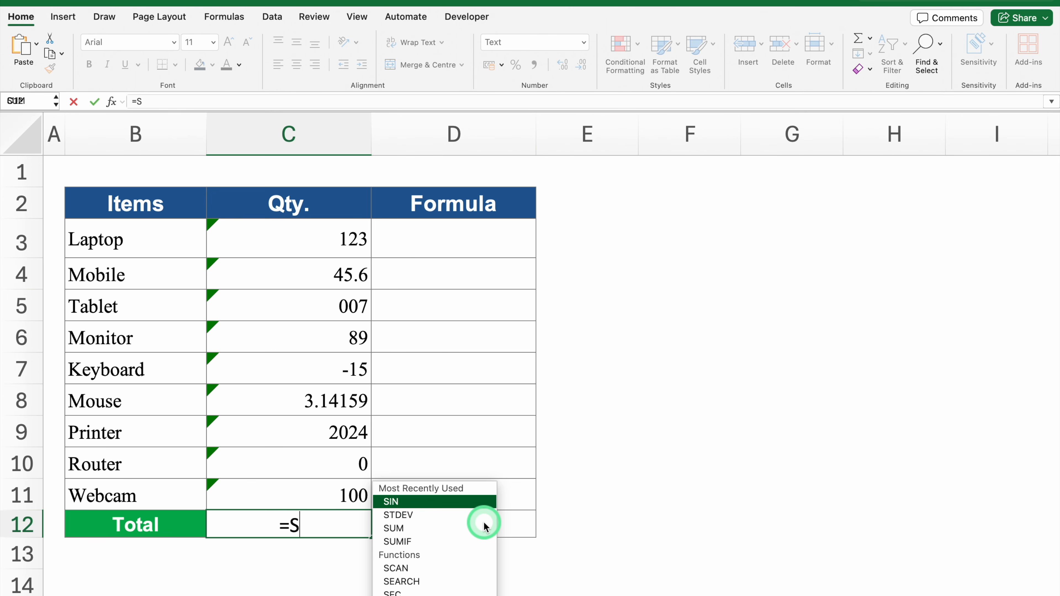
double_click(459, 505)
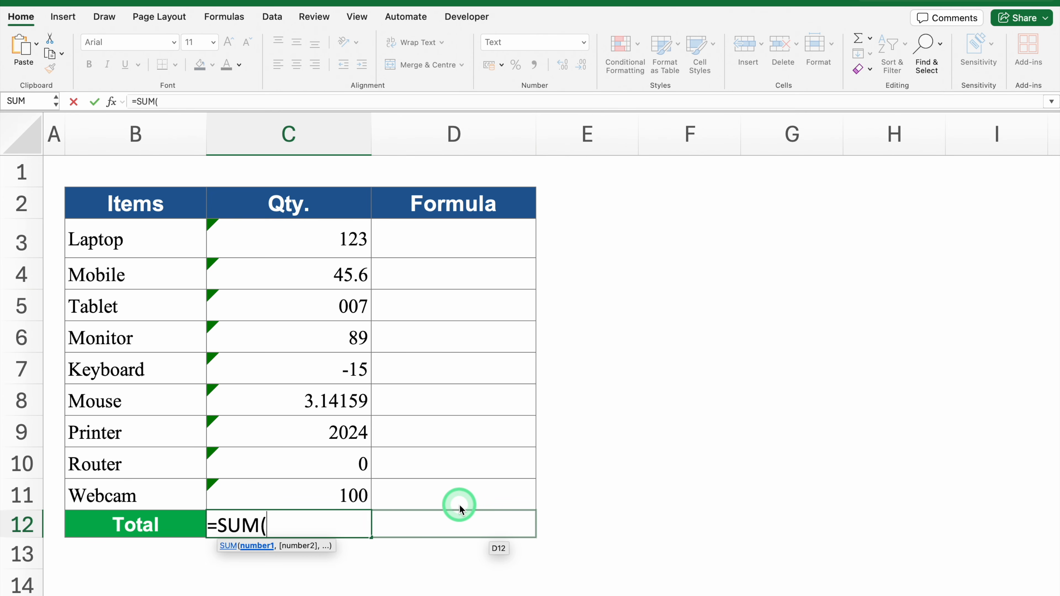
drag(338, 238, 342, 490)
text())
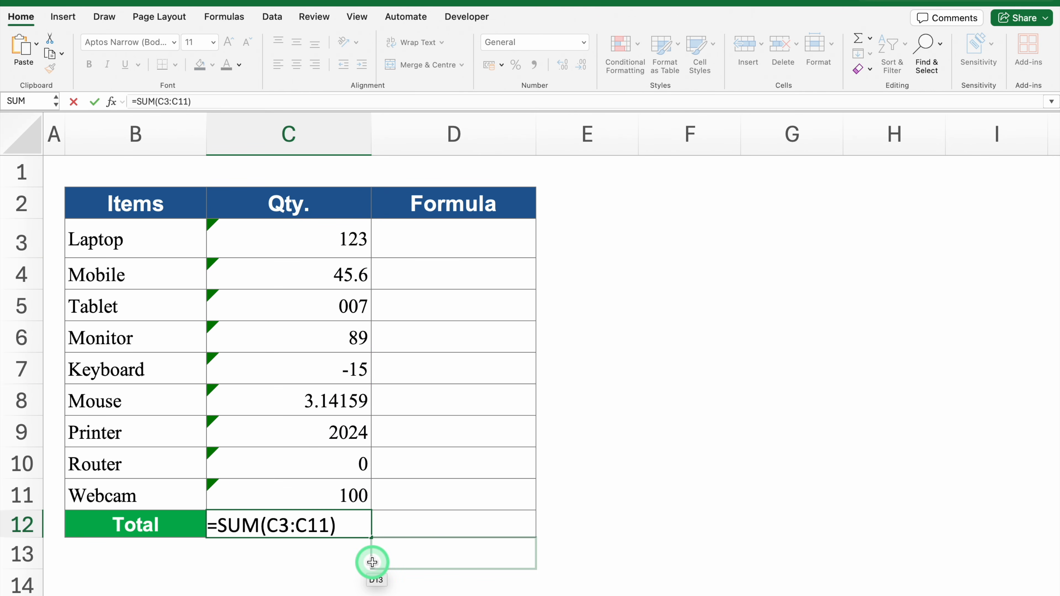
key(Return)
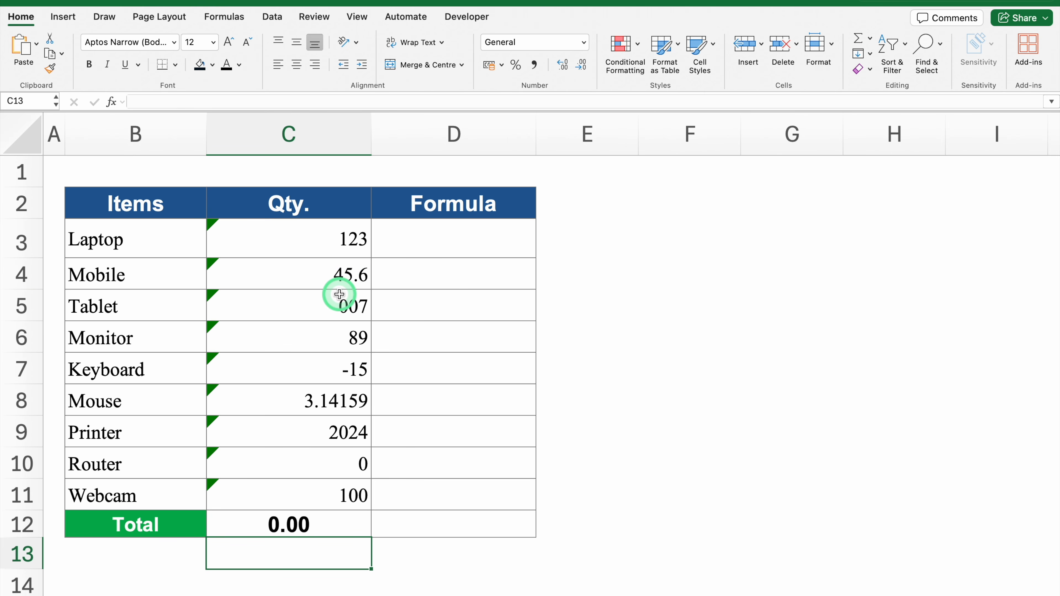
Enter =C3 in D3 to reference the Laptop quantity
click(436, 241)
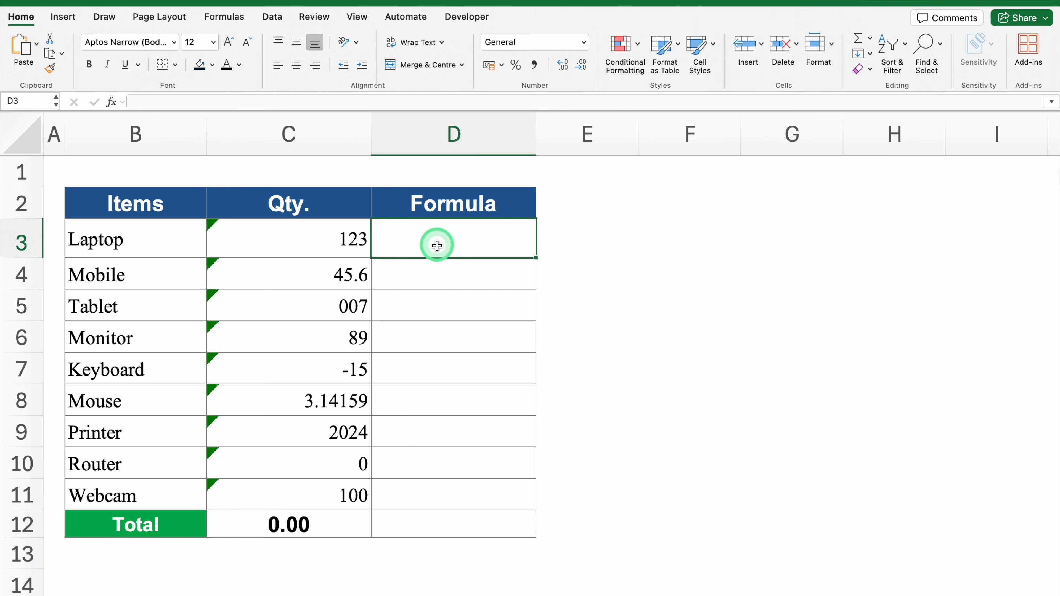
text(=)
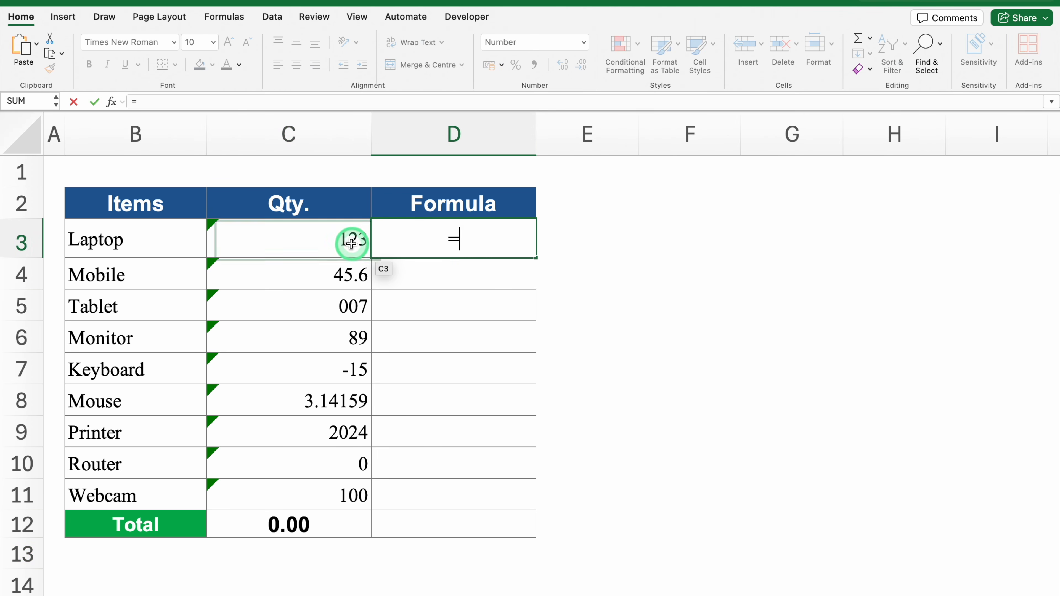
click(351, 243)
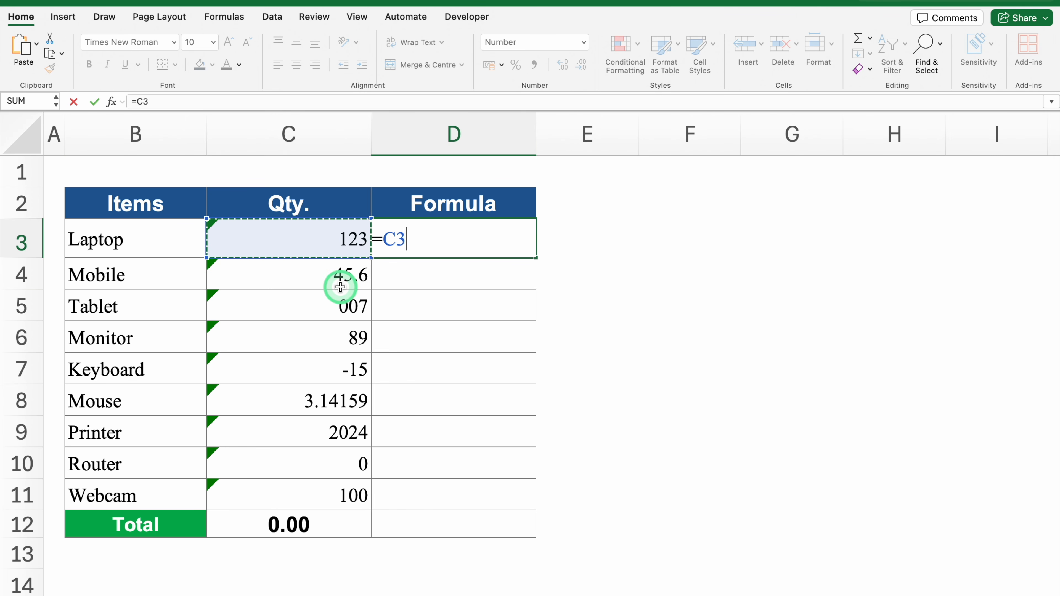
key(ctrl+Return)
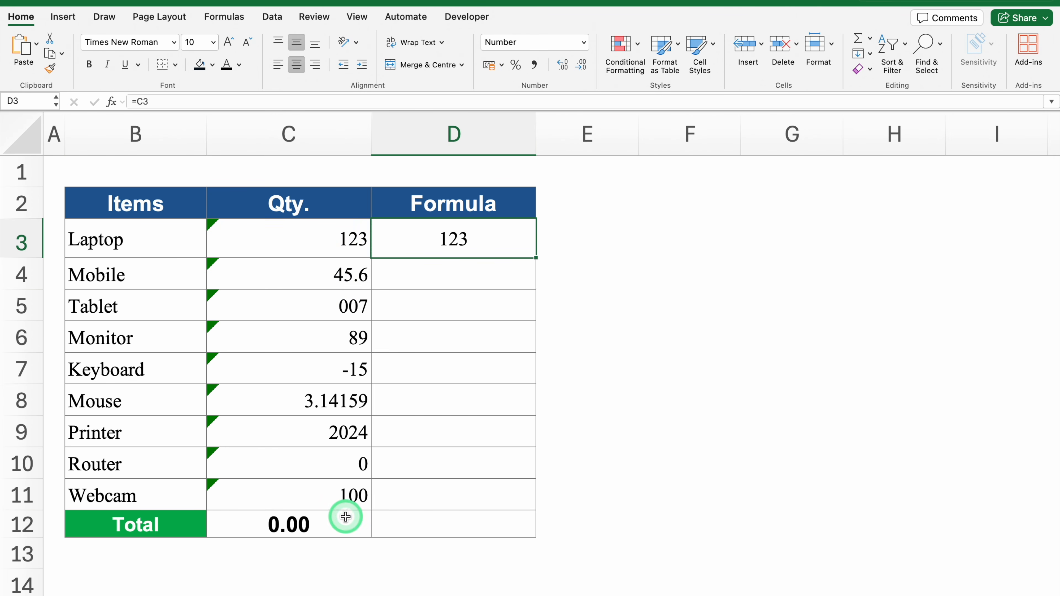
Copy the SUM formula from C12 across to D12 to total the Formula column
click(346, 517)
drag(370, 538, 478, 540)
click(511, 527)
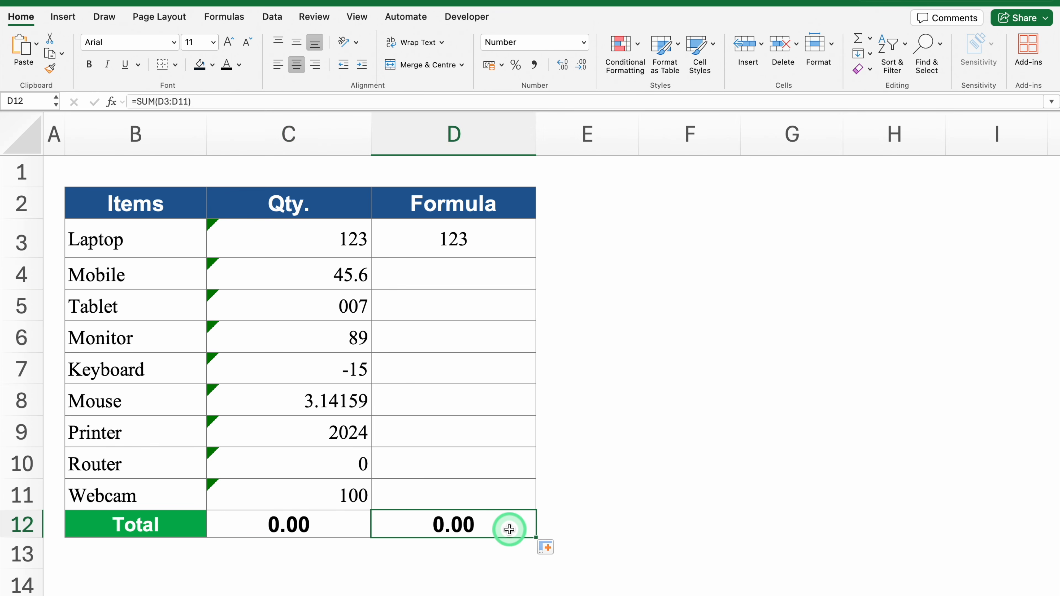
click(485, 237)
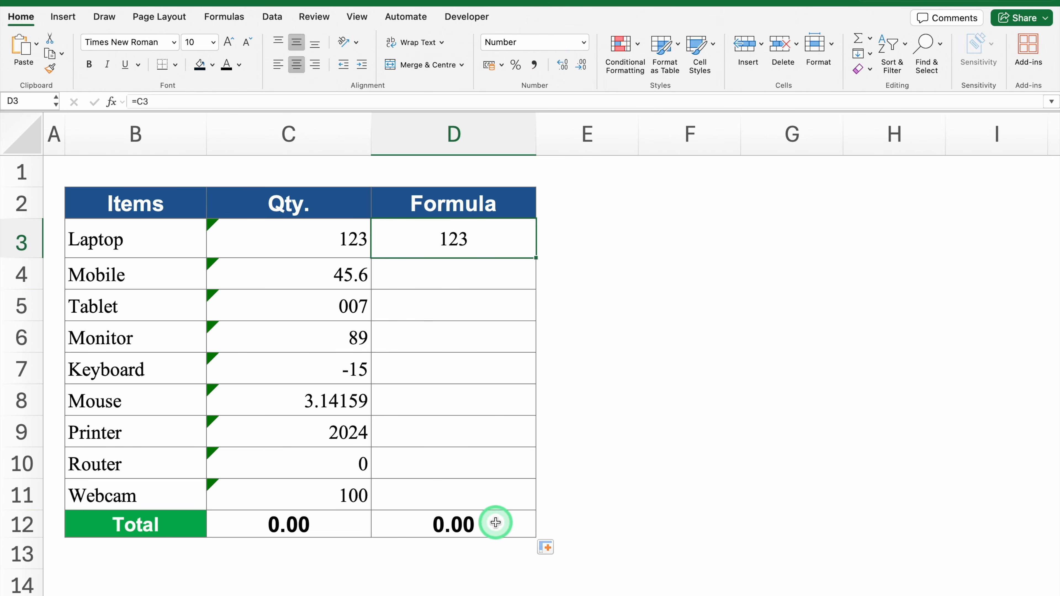
Change the D3 formula to =--C3 so the text quantity converts to a number
double_click(503, 242)
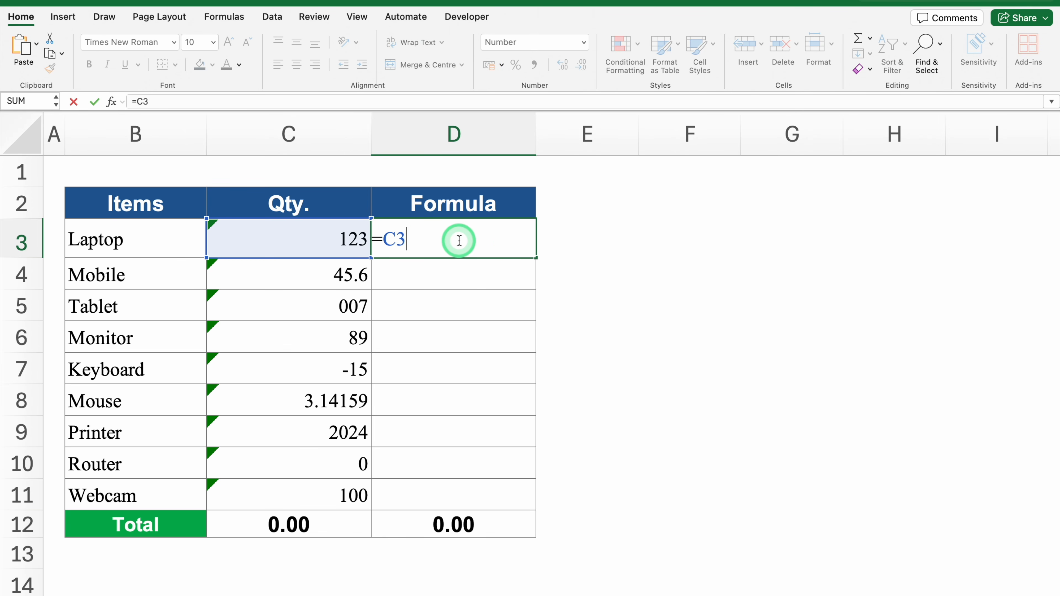
click(384, 239)
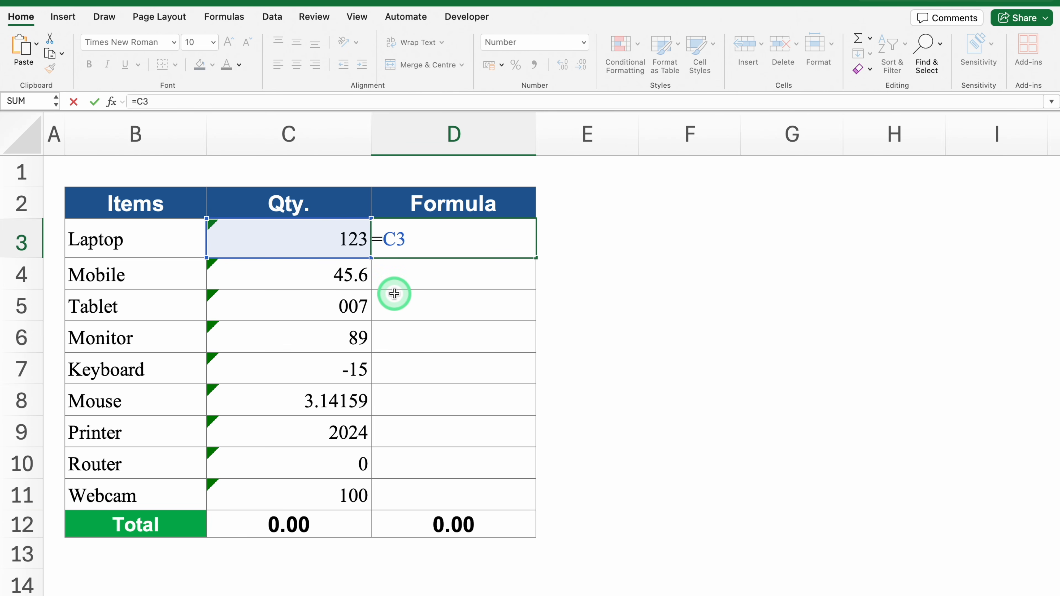
text(--)
key(Return)
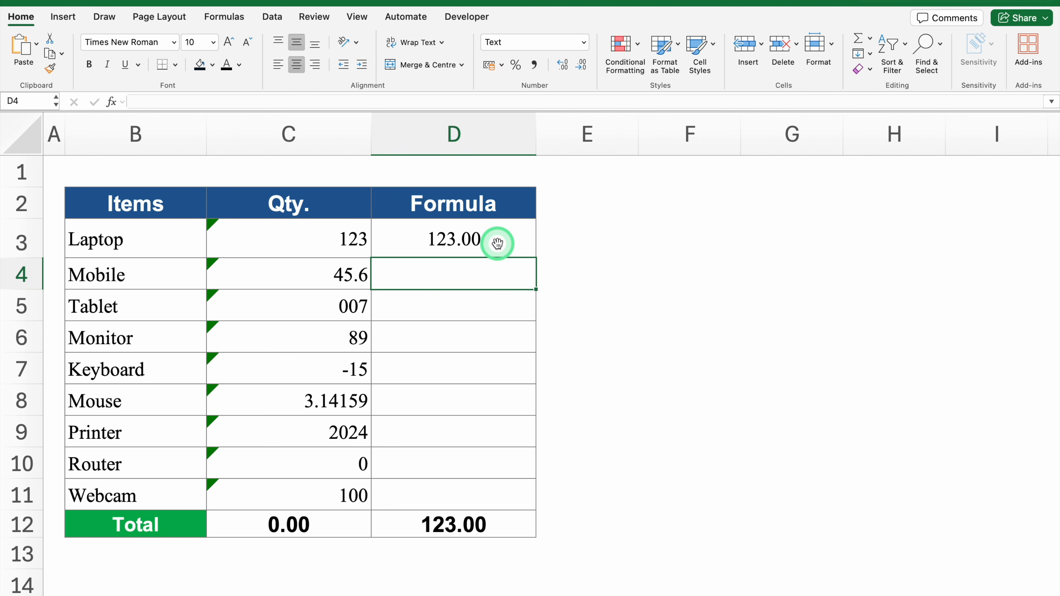
Copy the double-minus formula from D3 down to D11 for the remaining items
click(511, 251)
drag(536, 257, 540, 496)
click(543, 432)
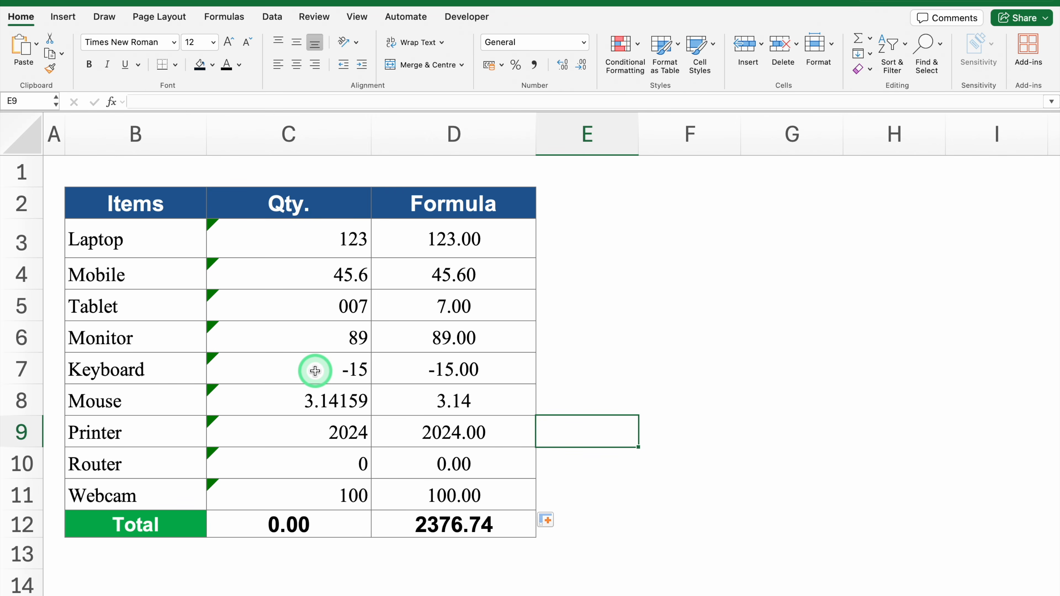
double_click(496, 243)
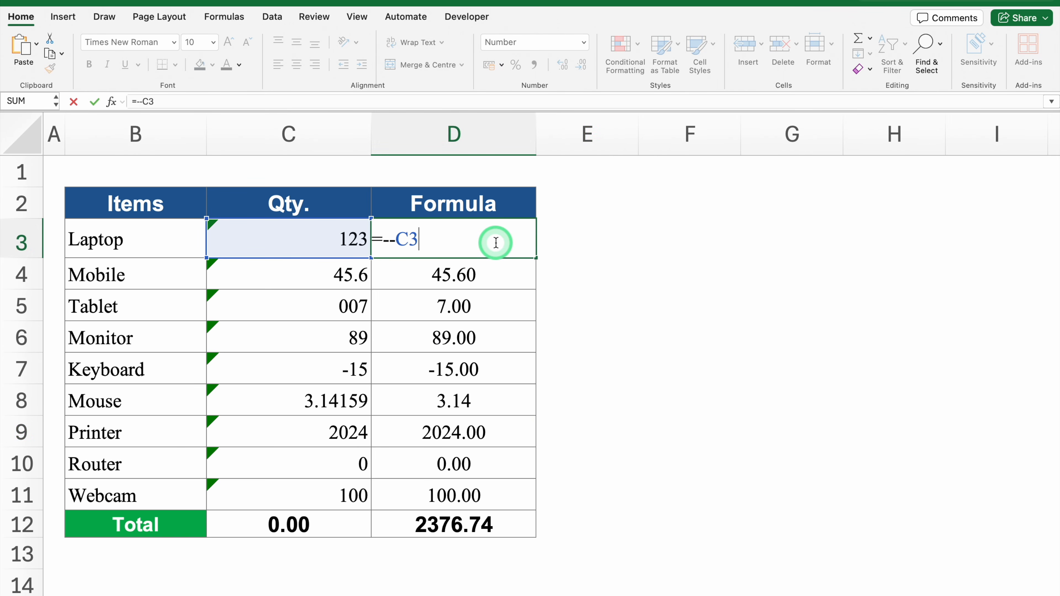
key(Return)
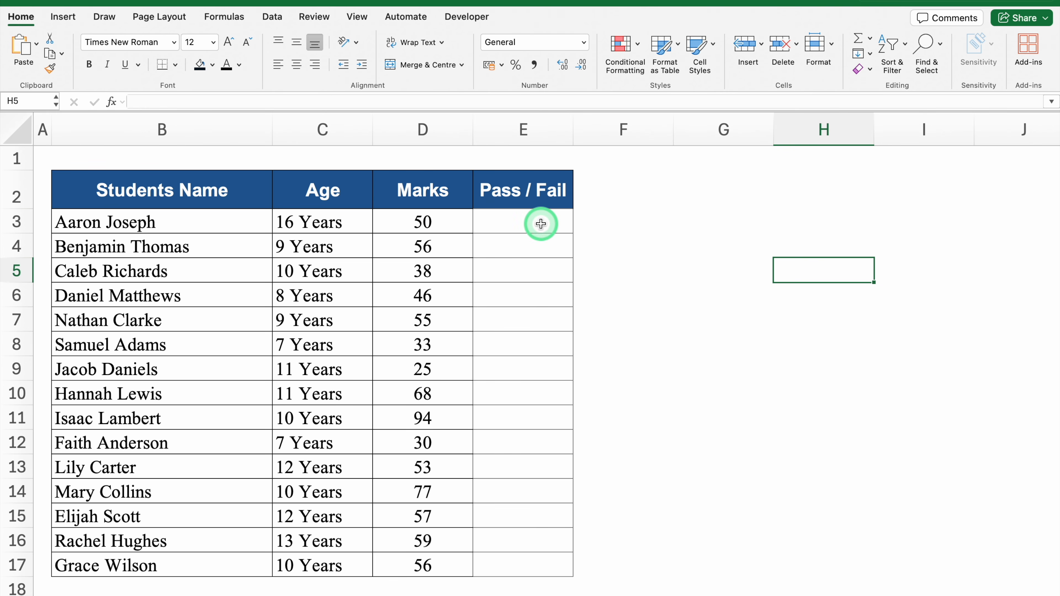
Enter the passing rule ">=35 Pass" in H2
click(831, 205)
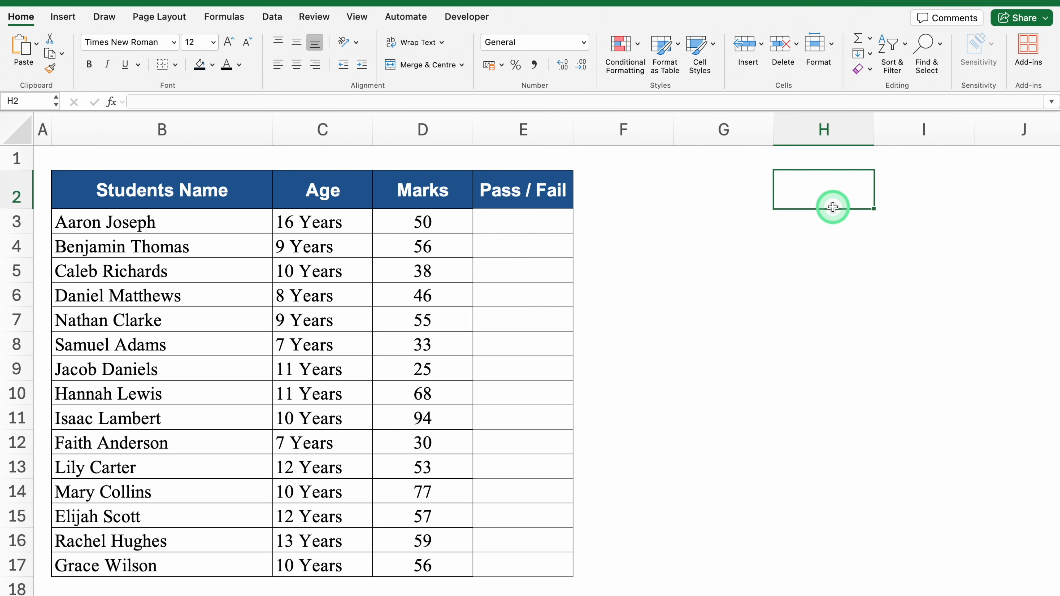
text(>)
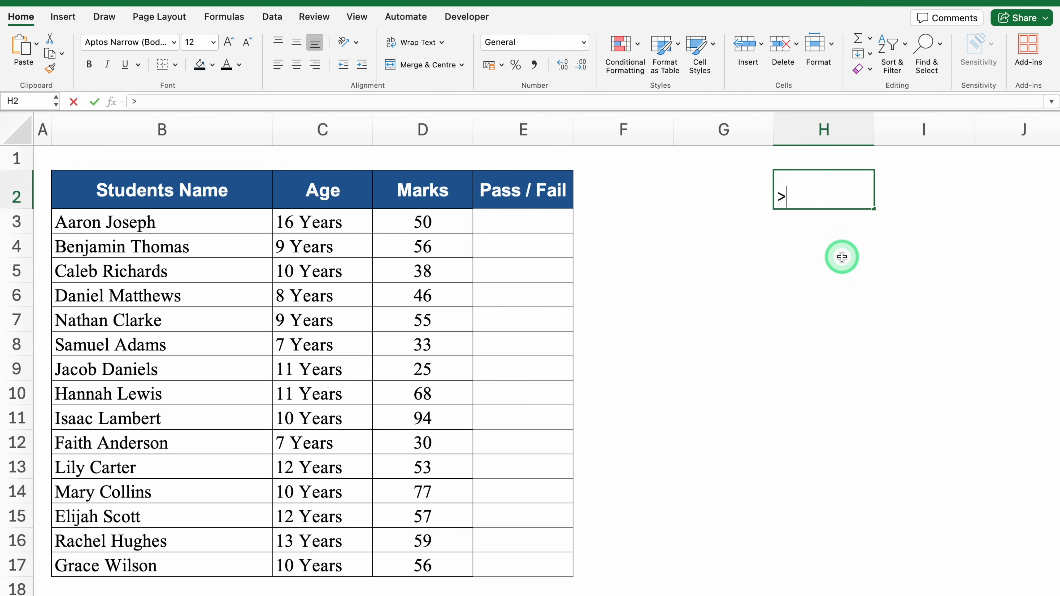
text(=35 Pa)
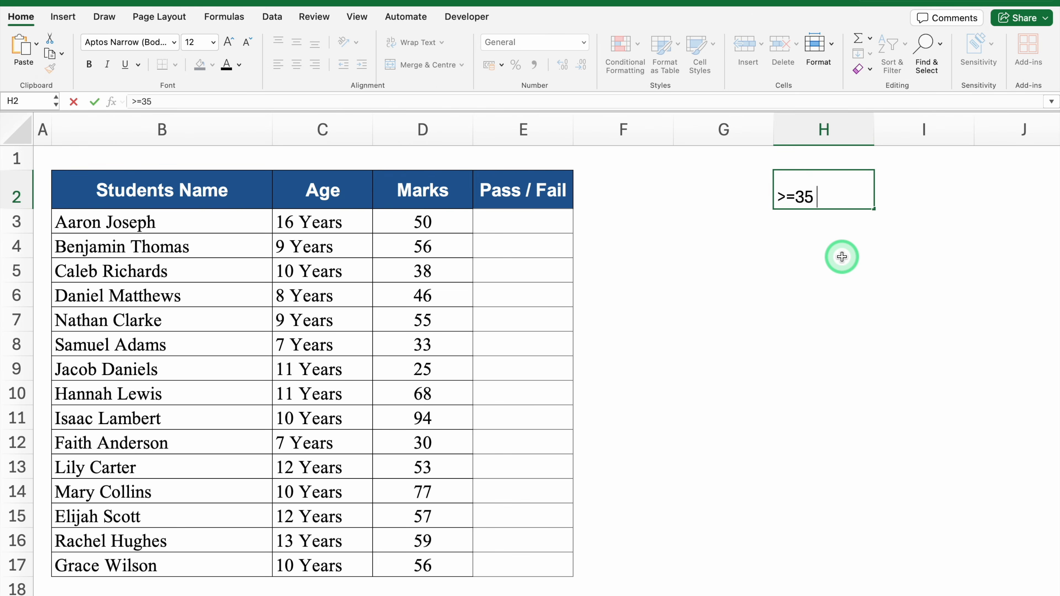
text(ss)
key(Return)
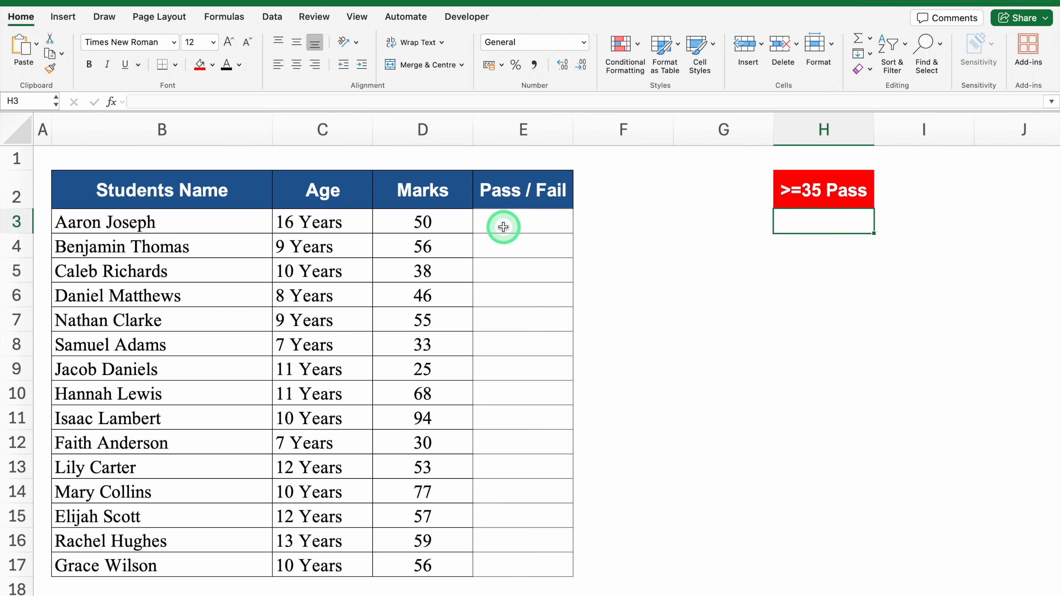
Enter =D3 in E3 and fill it down to E17 to bring the marks into the Pass / Fail column
click(503, 226)
text(=)
click(450, 222)
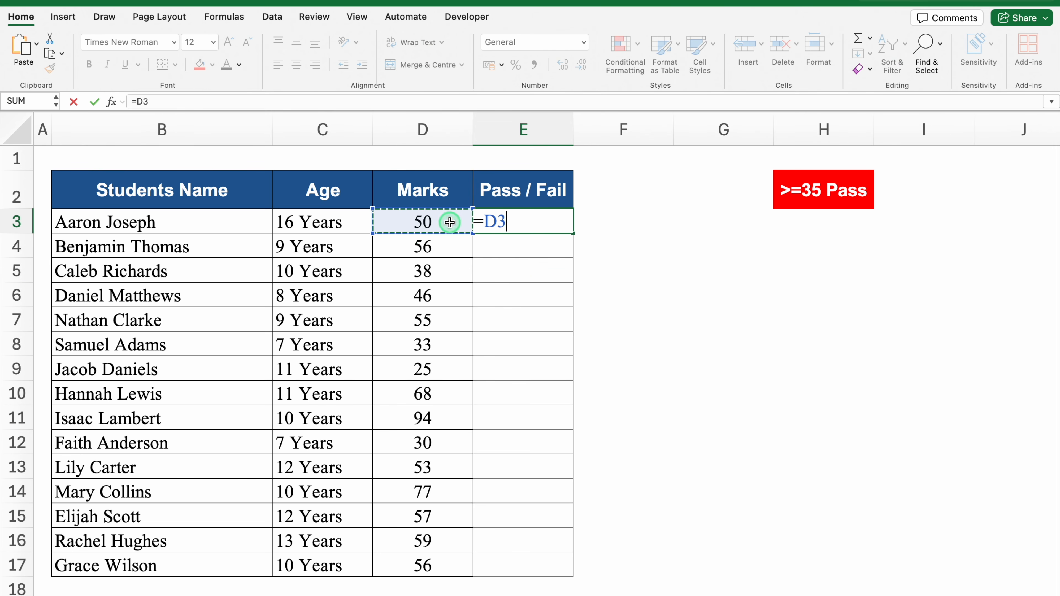
key(Return)
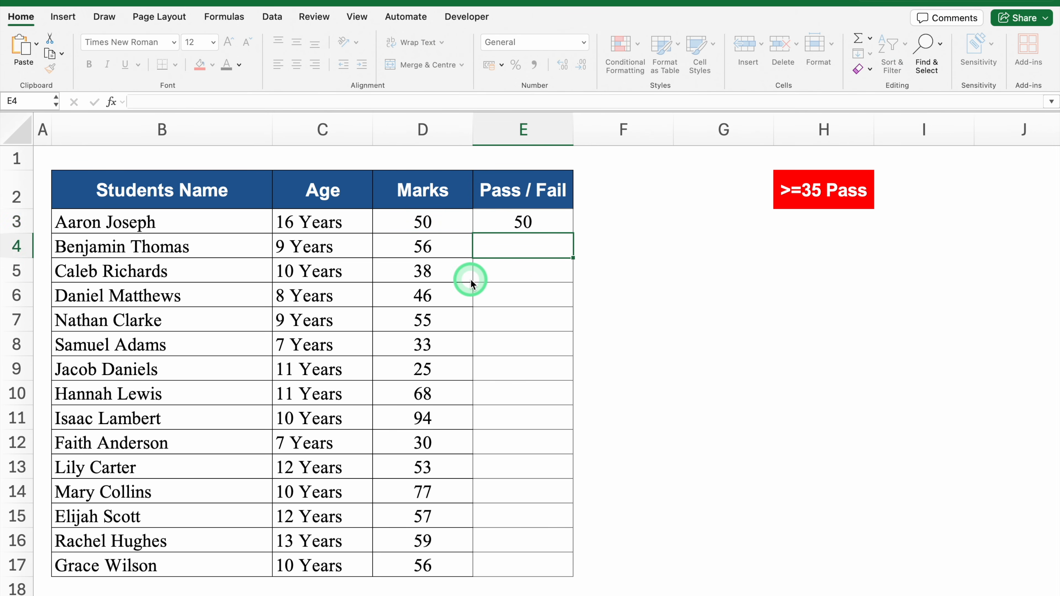
click(557, 224)
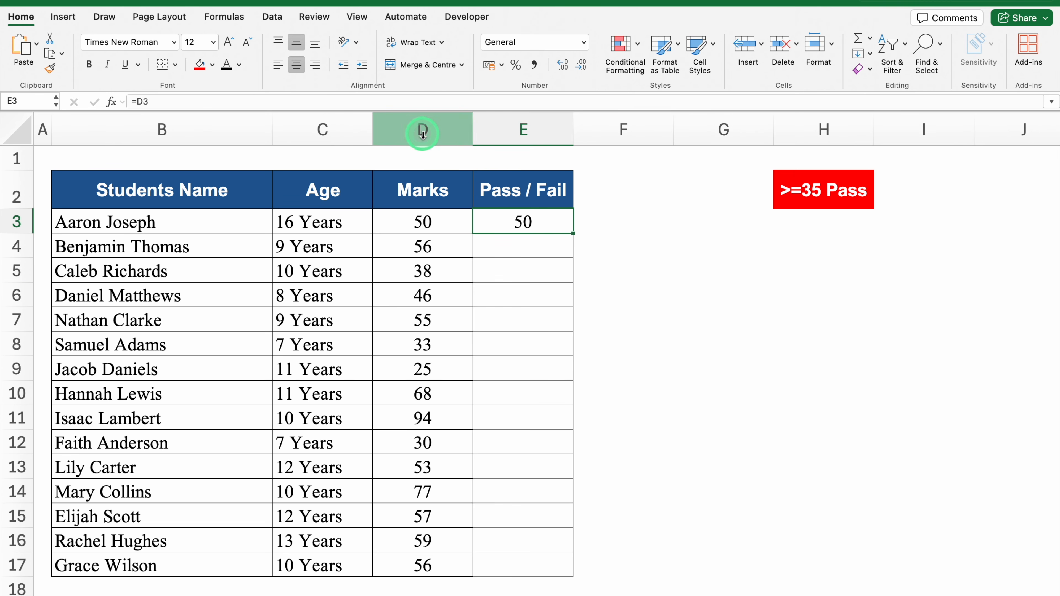
double_click(574, 233)
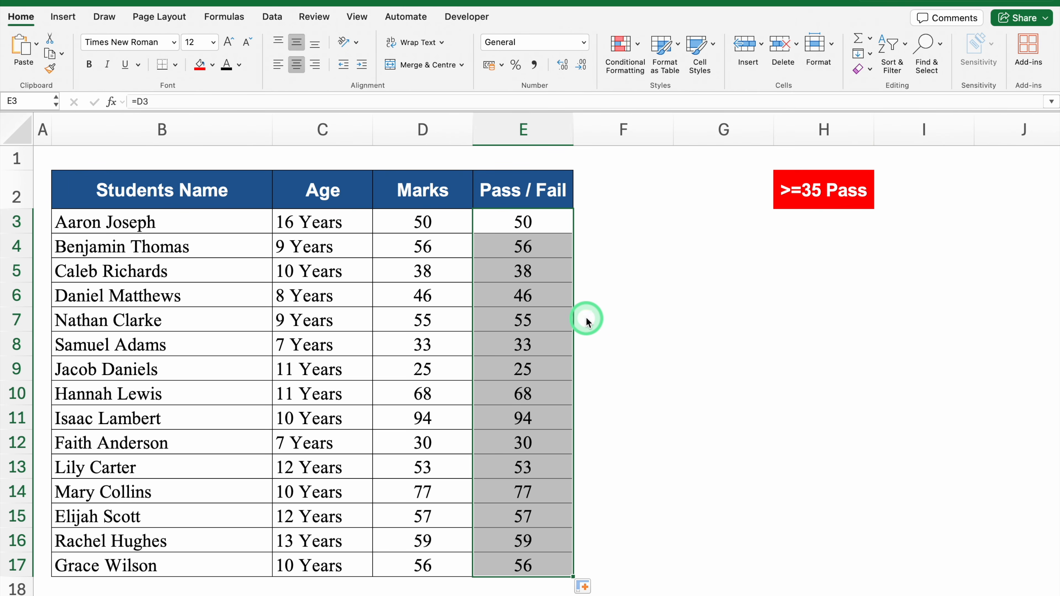
Apply the custom number format [>=35]"Pass";"Fail" to E3:E17
key(super+1)
click(373, 256)
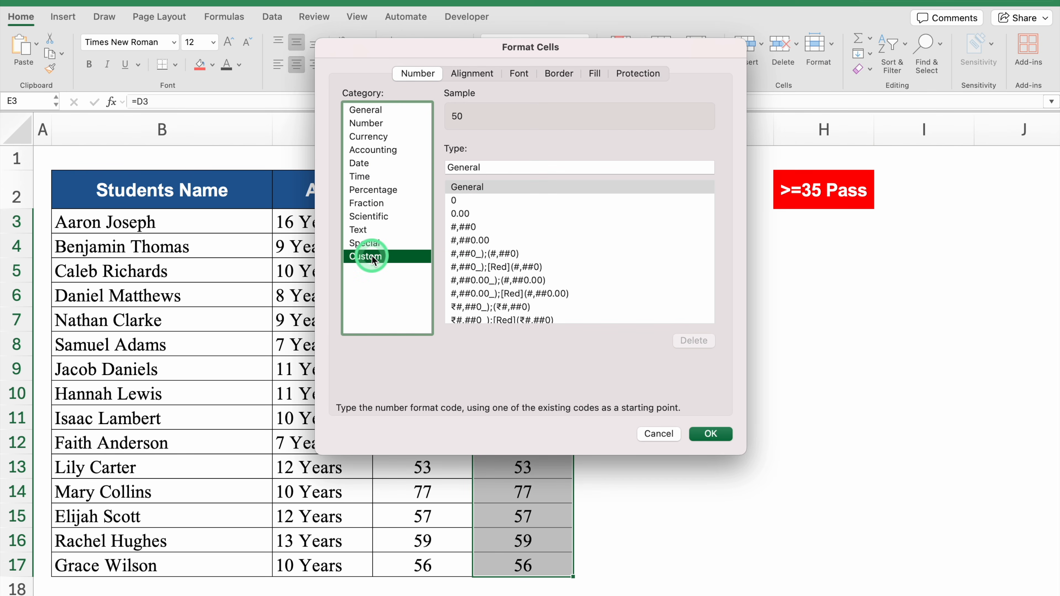
double_click(438, 167)
key(BackSpace)
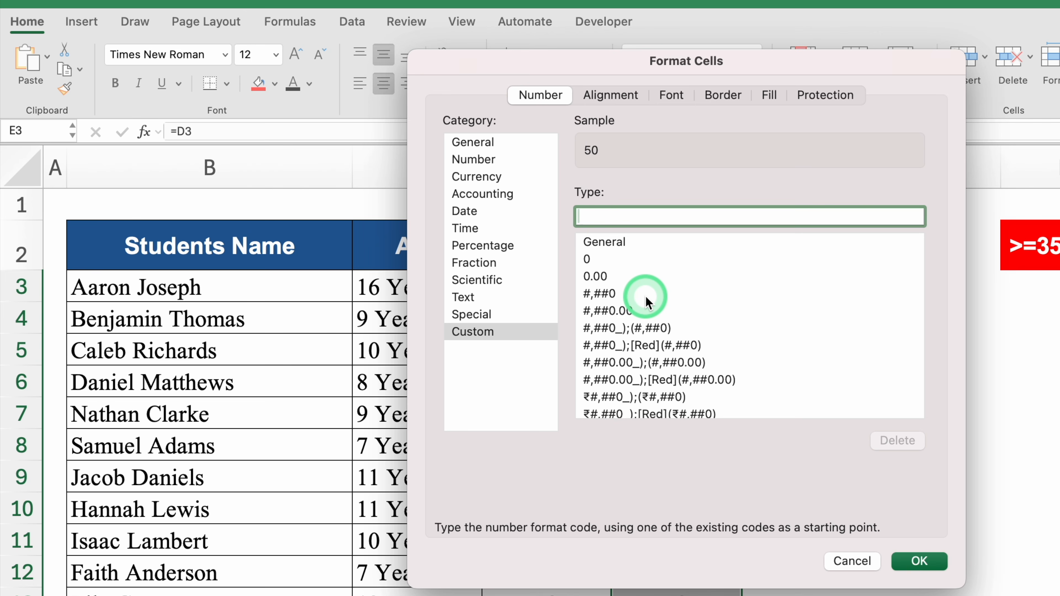
scroll(500, 233, down, 10)
text([>)
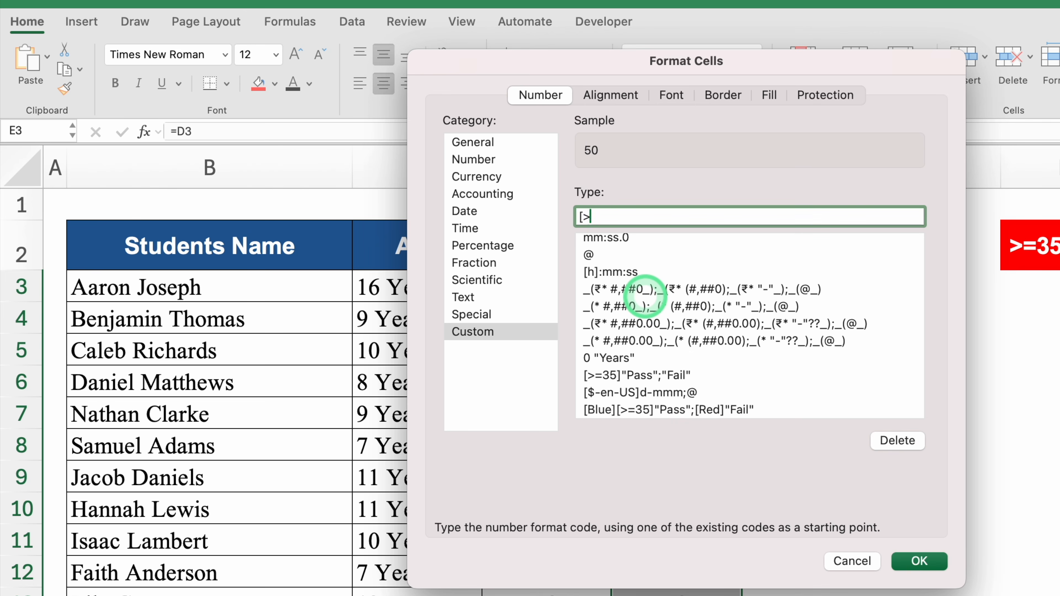
text(=35])
text("Pass")
scroll(814, 247, down, 1)
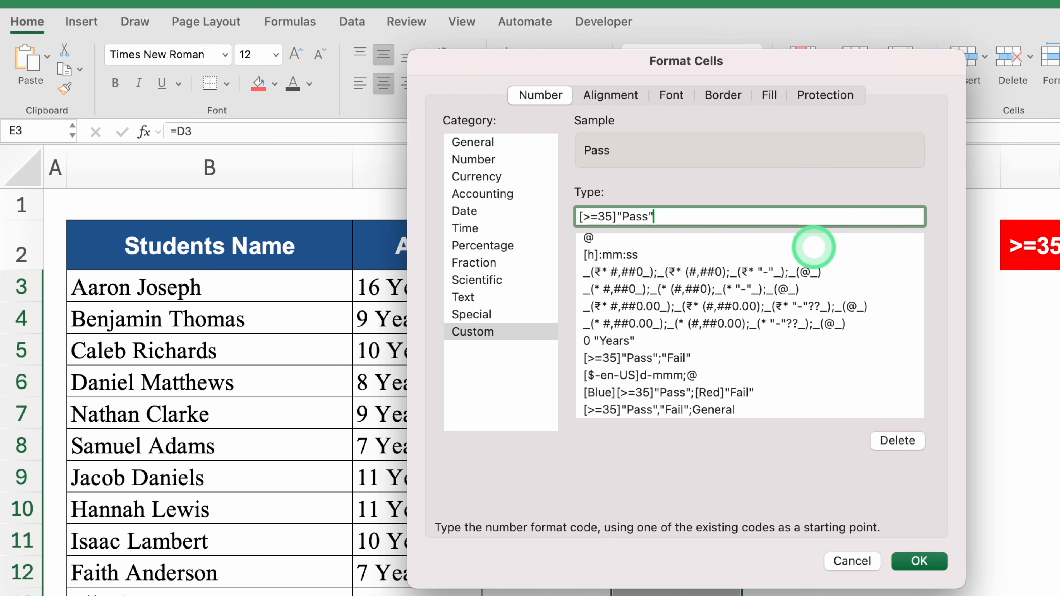
text(;"Fail")
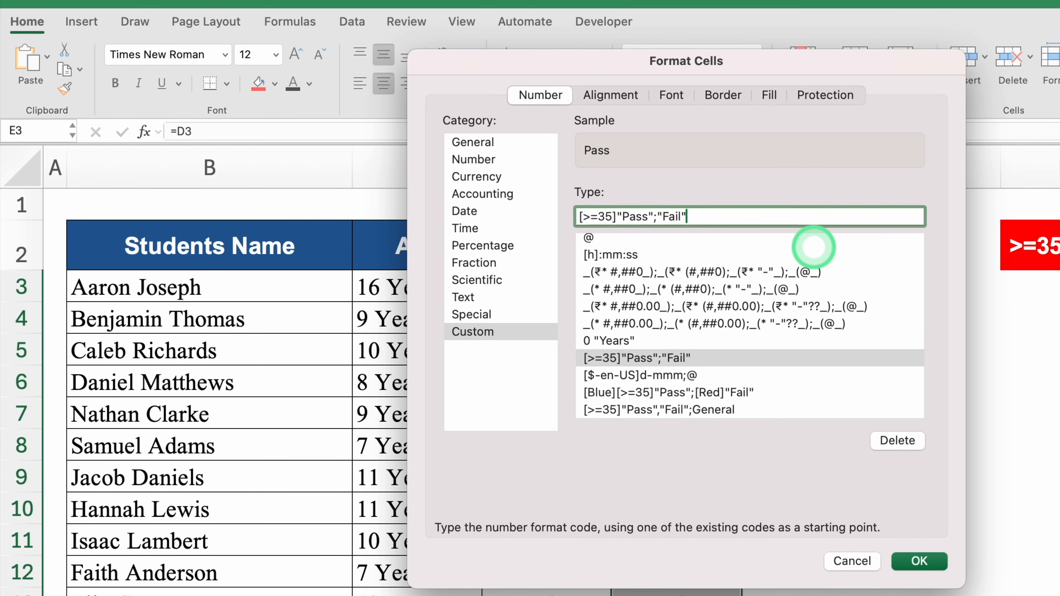
click(920, 561)
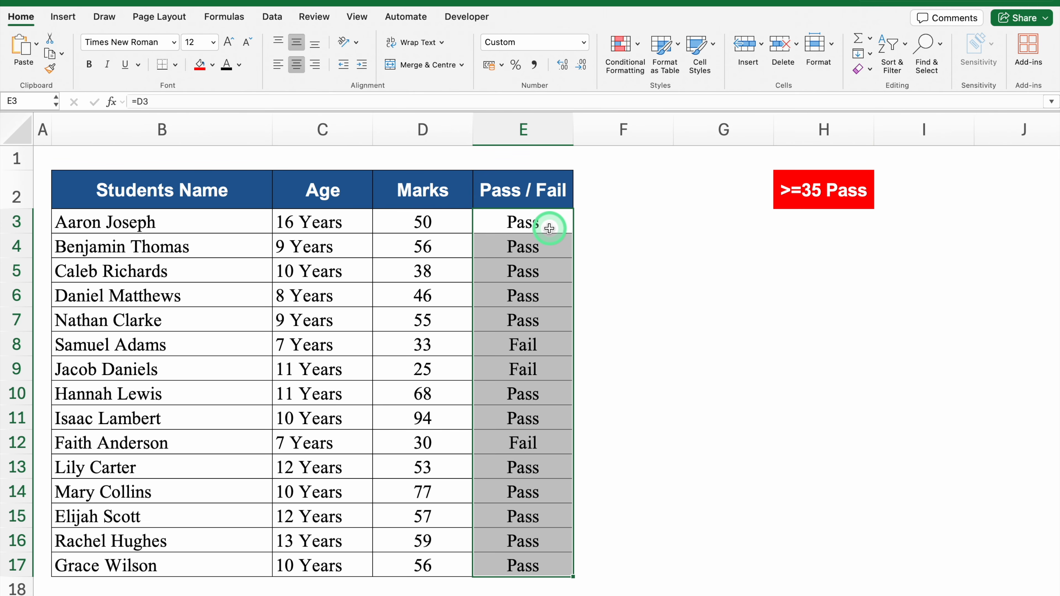
Clear the contents of E3:E17 and enter 50 in E3 to test the custom format
drag(550, 228, 537, 563)
key(Delete)
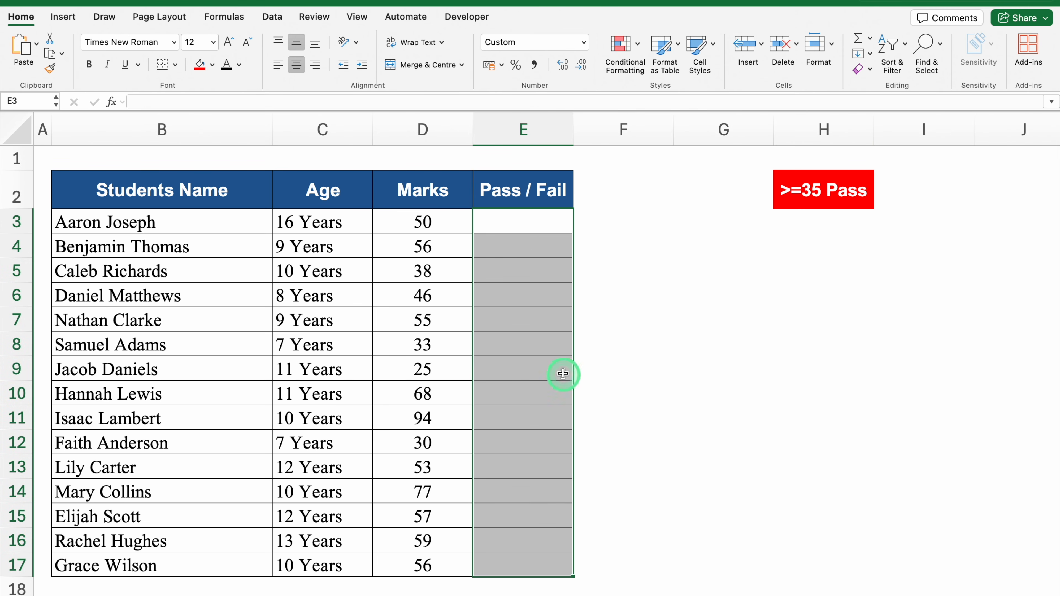
click(516, 220)
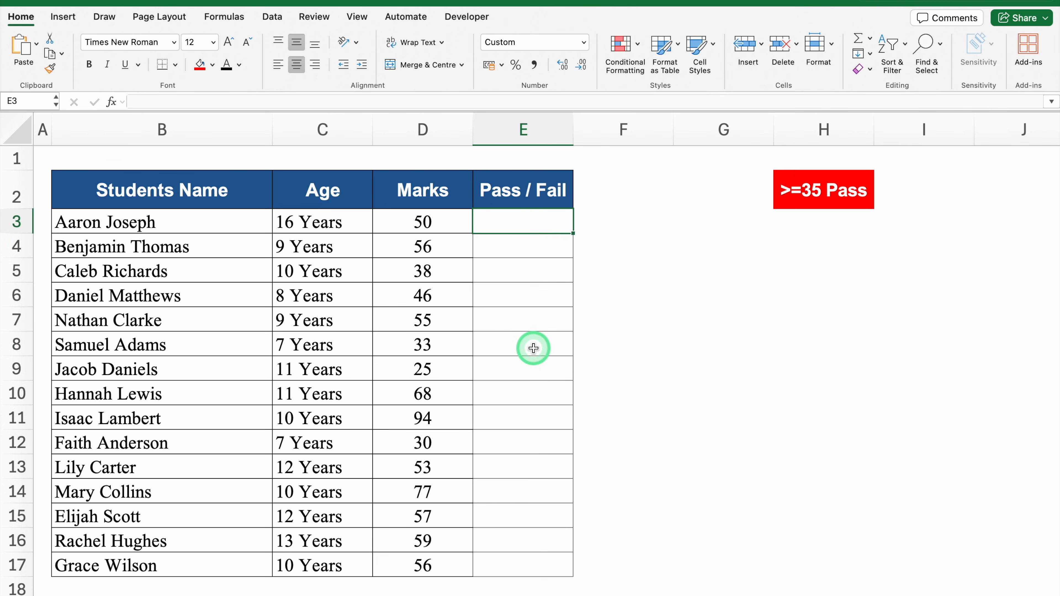
text(50)
key(Return)
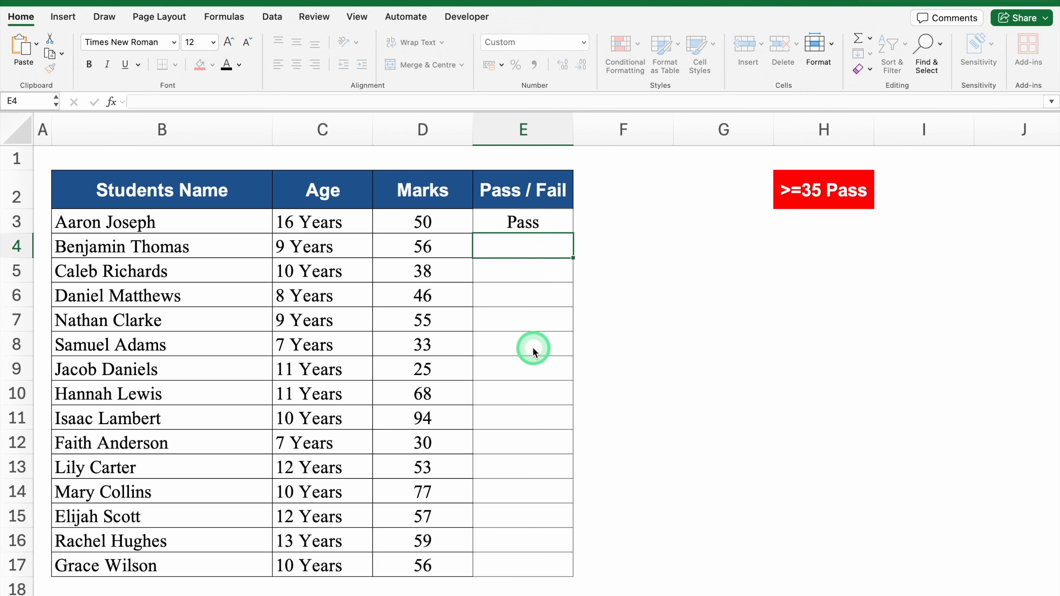
Enter 33 in E8 to test the custom format with a failing mark
click(534, 351)
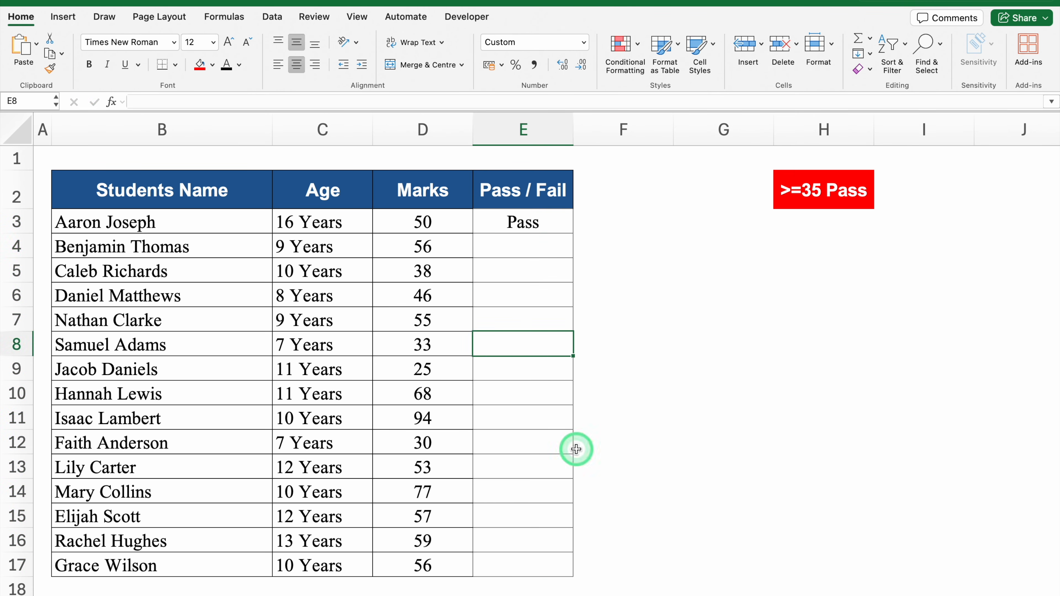
text(33)
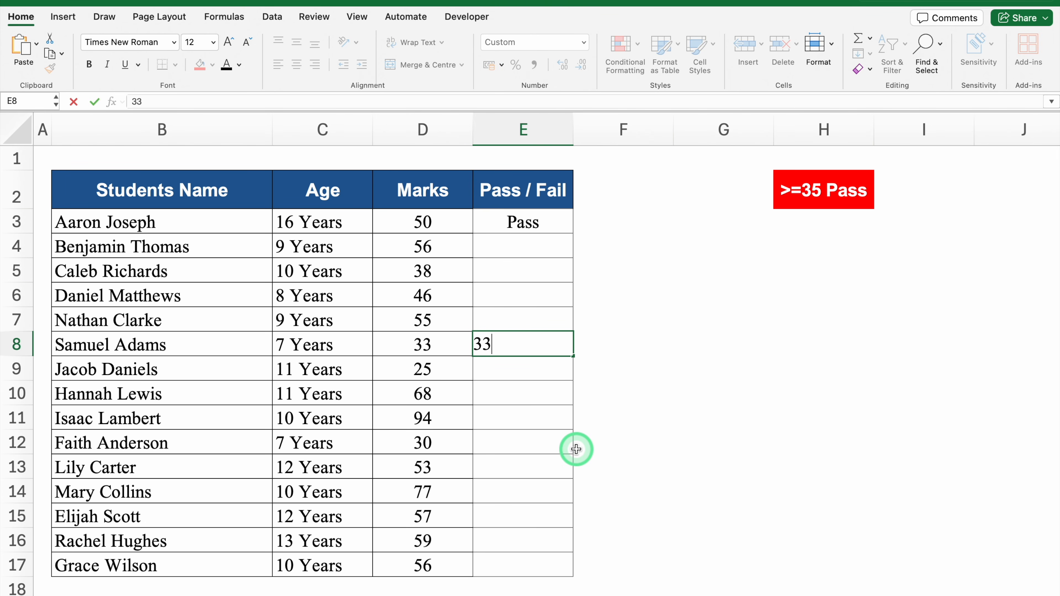
key(Return)
click(647, 444)
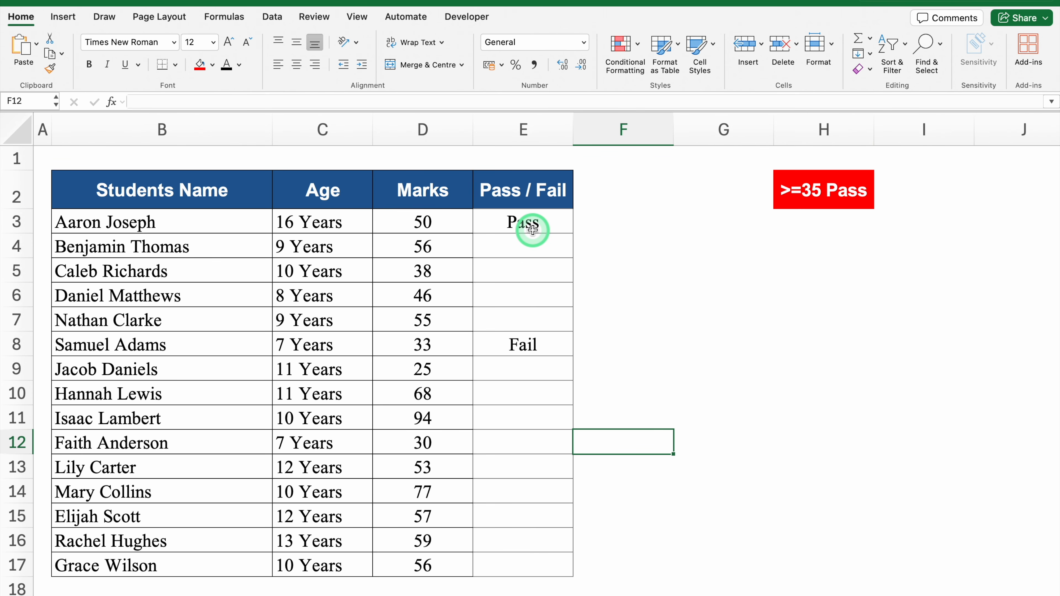
Add colours to the custom number format of E3:E17, making it [>=35][Green]"Pass";[Red]"Fail"
drag(533, 229, 551, 561)
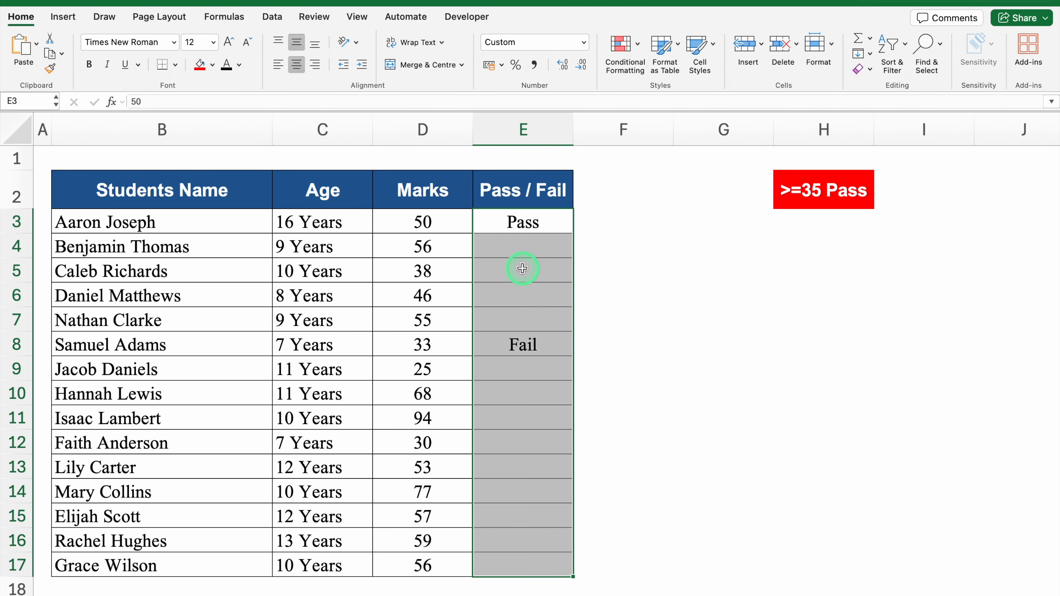
key(super+1)
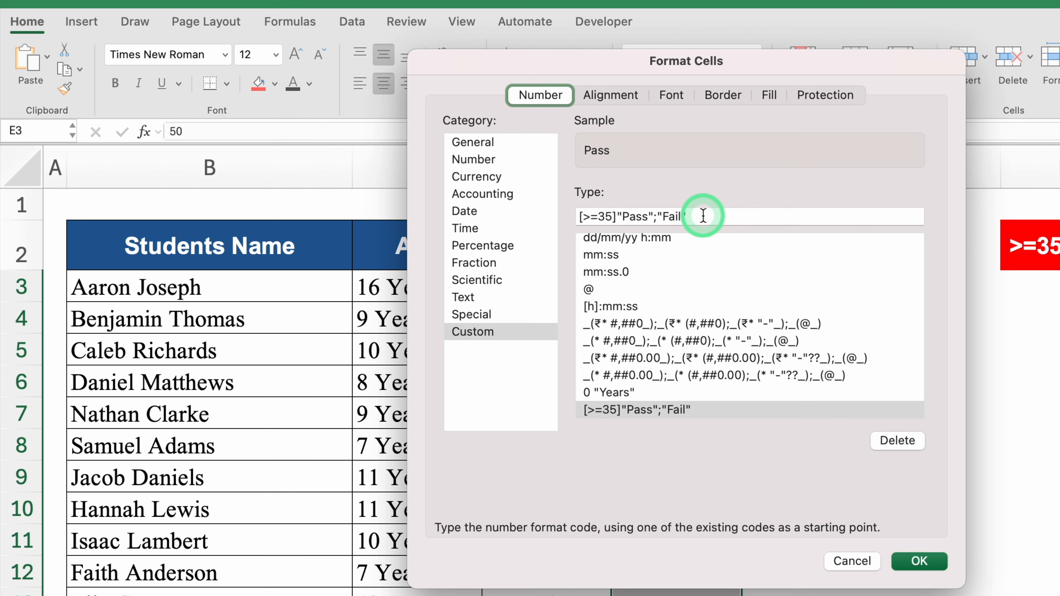
click(703, 216)
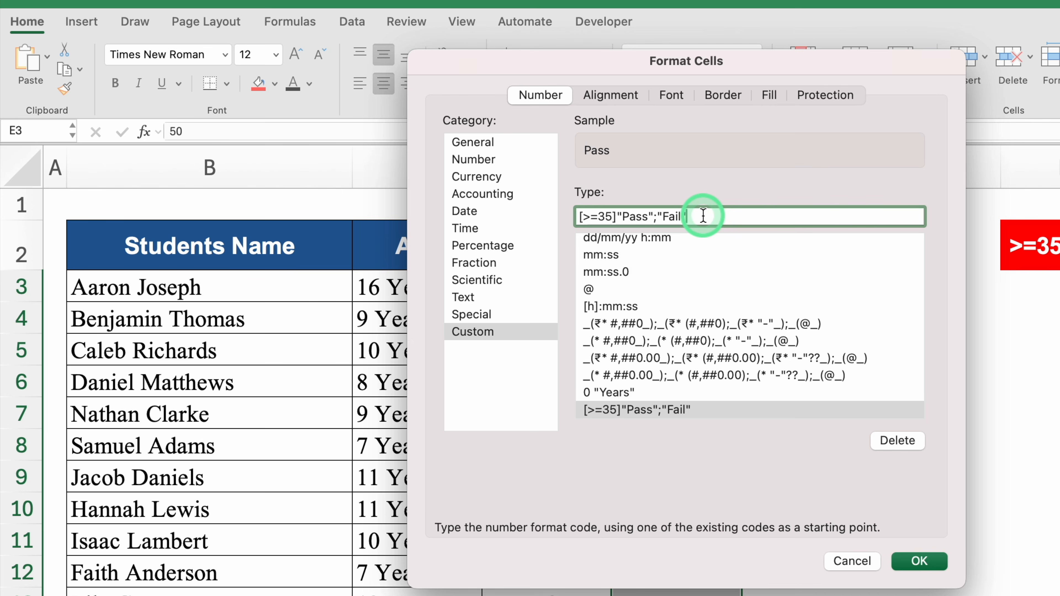
click(579, 216)
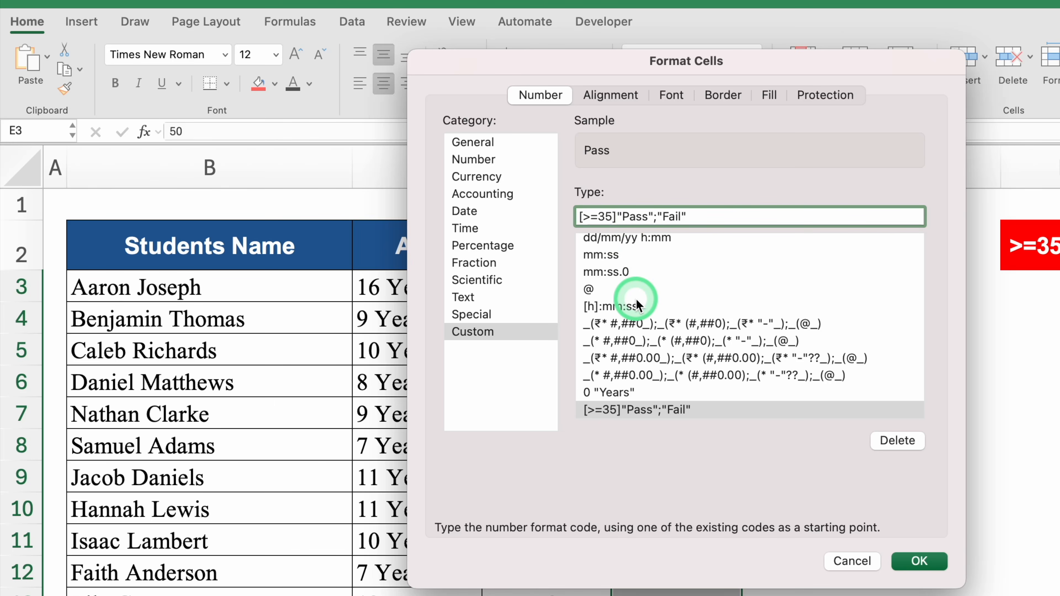
text([)
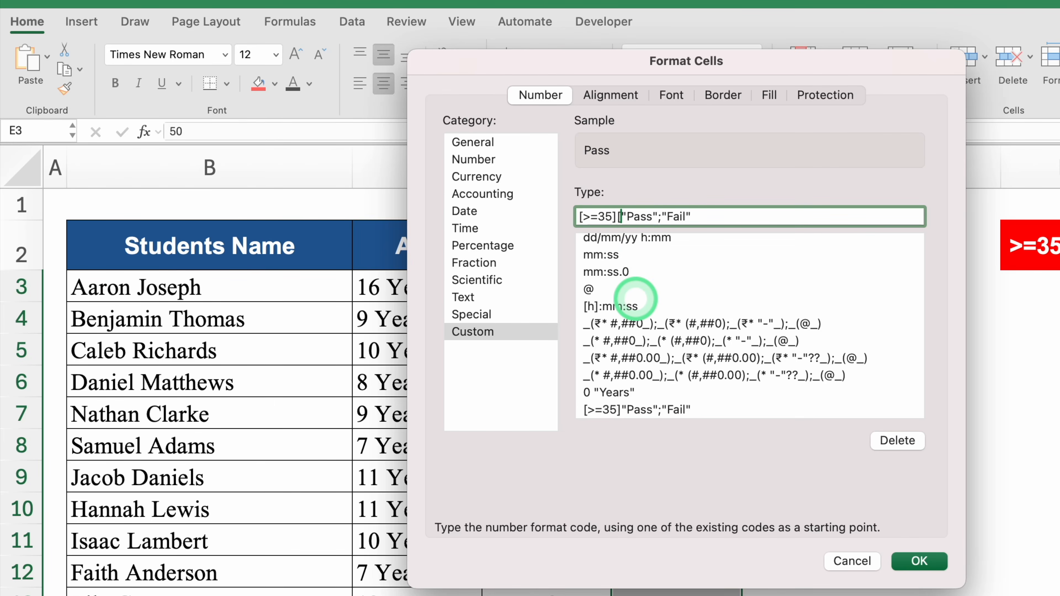
text(Green)
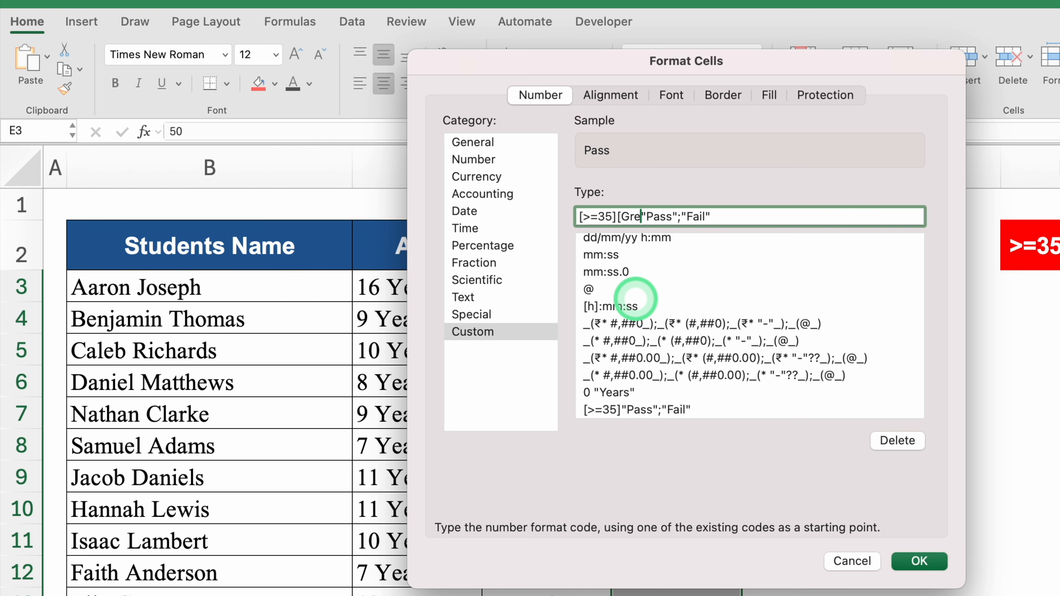
text(])
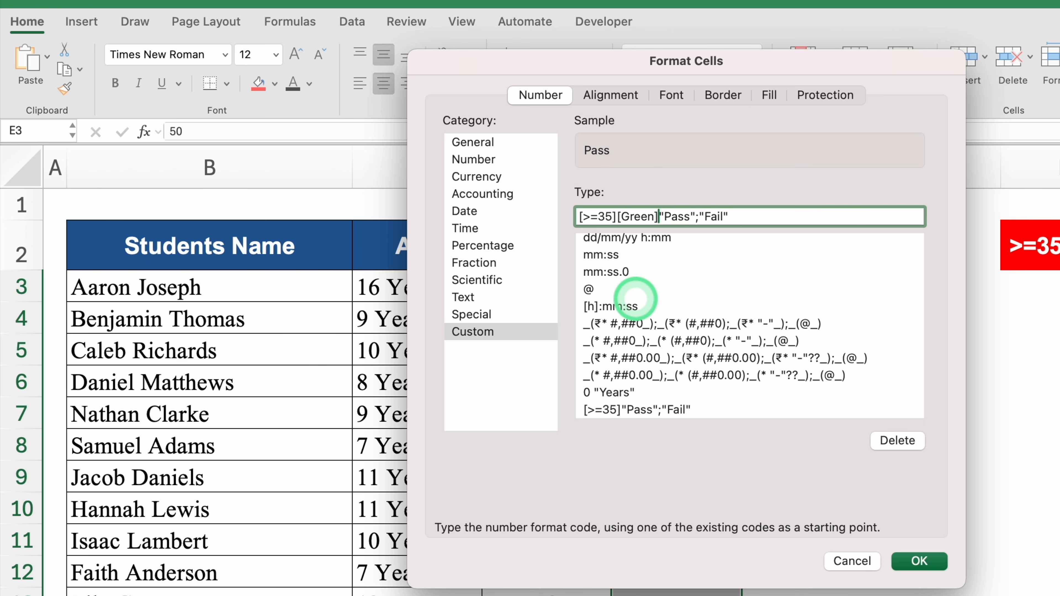
click(695, 216)
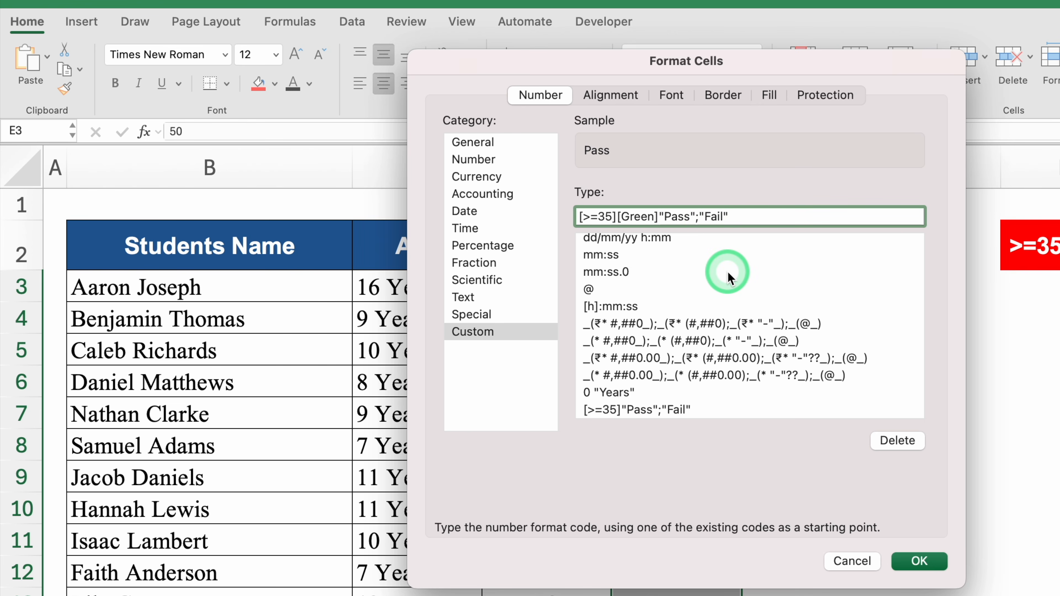
text([Red])
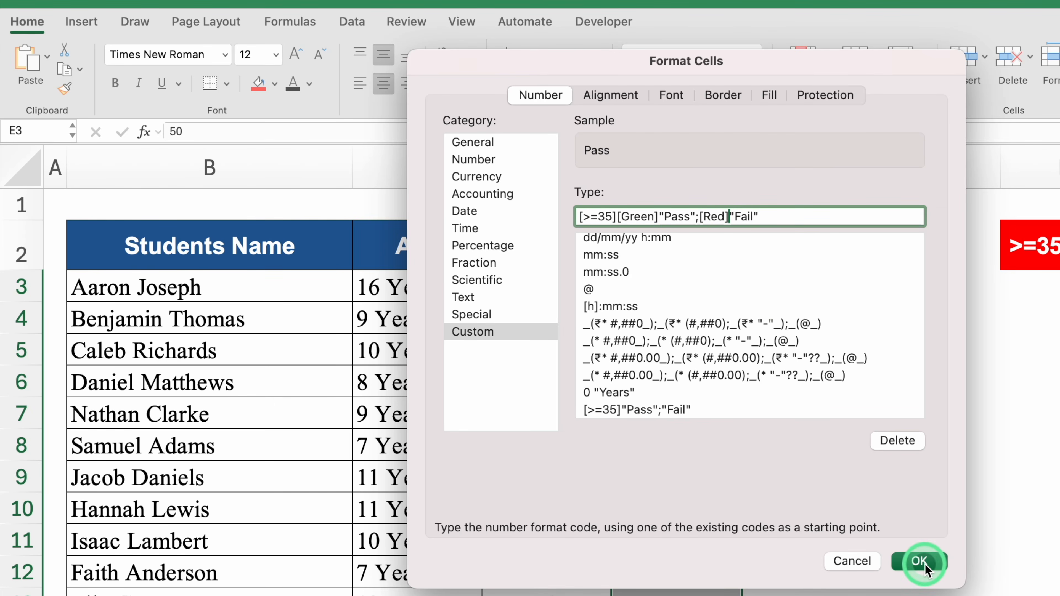
click(923, 565)
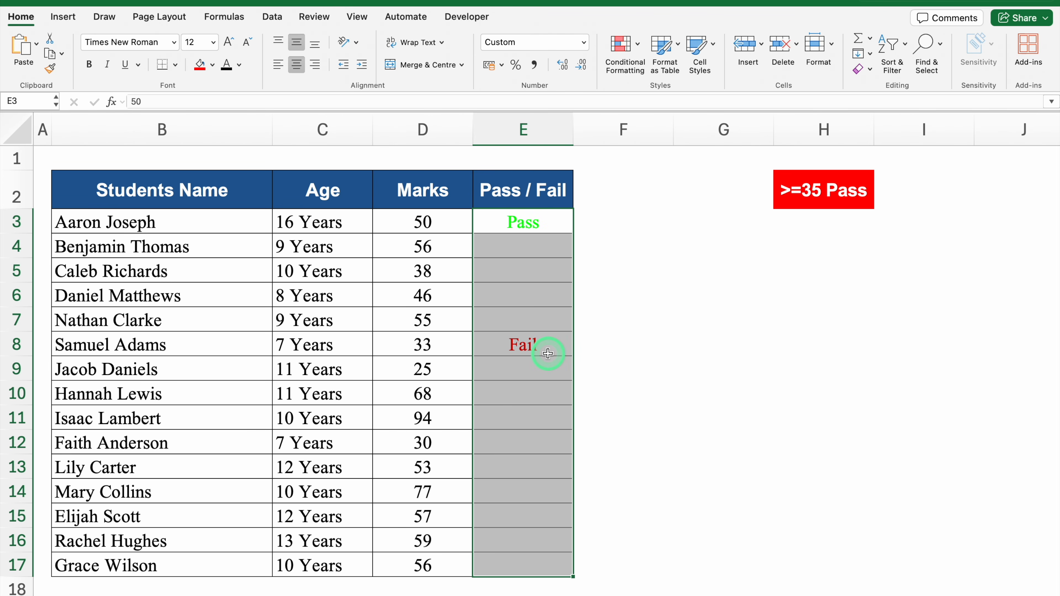
Enter 30 in E12 and 53 in E13 to test the coloured Pass / Fail format
click(529, 441)
text(30)
key(Return)
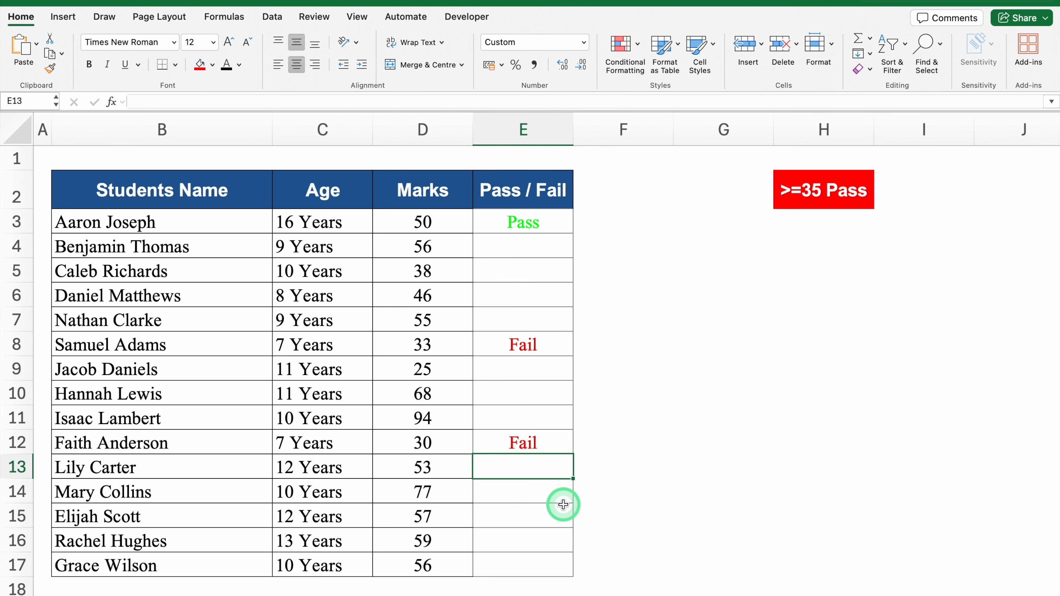
text(53)
key(Return)
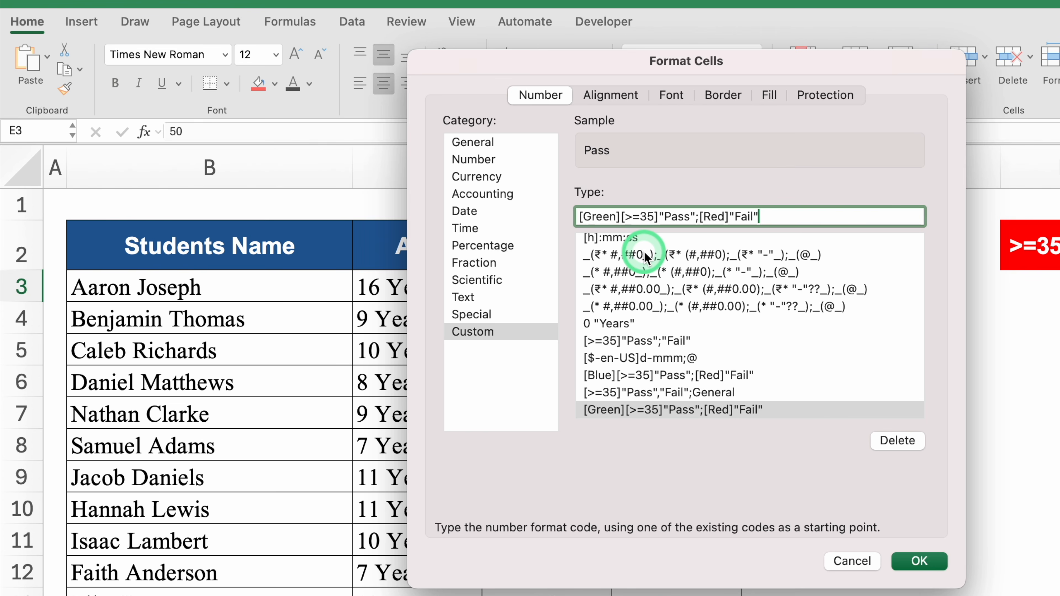
click(856, 561)
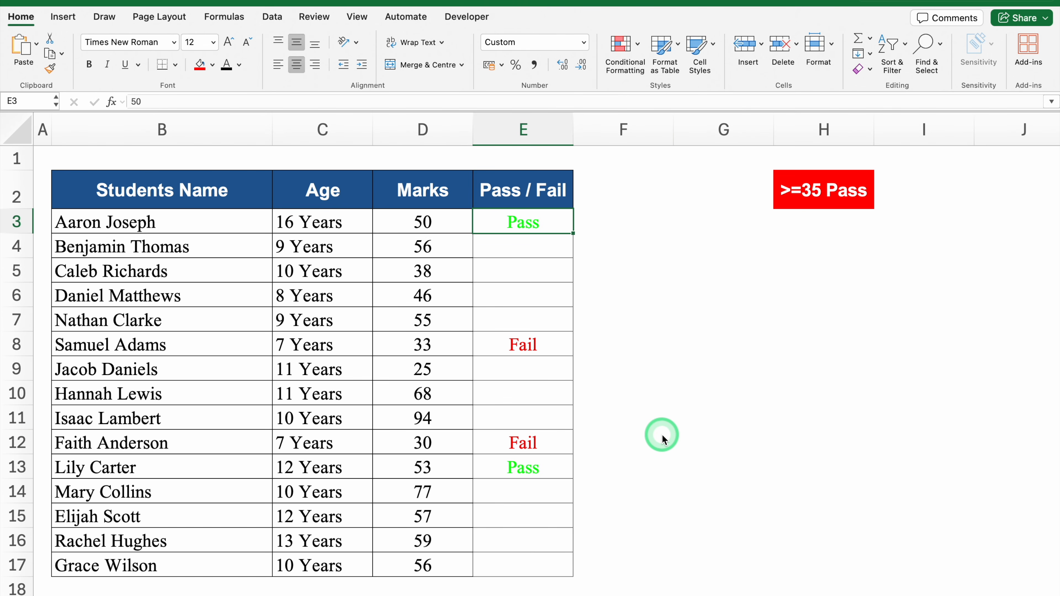